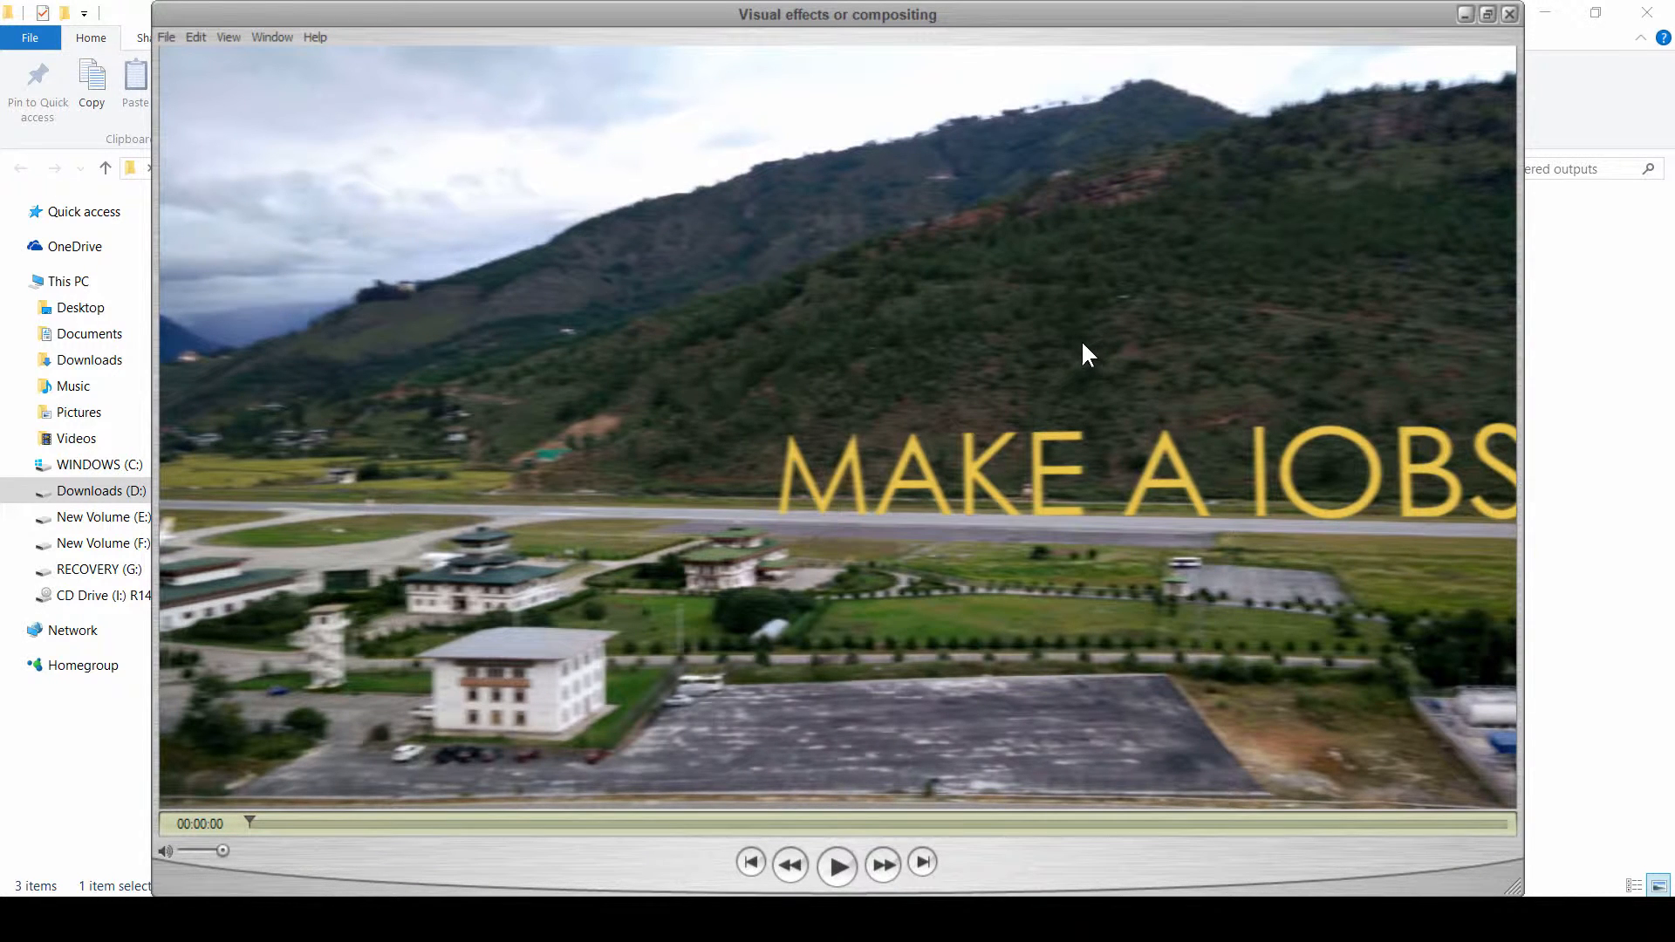
Step: Play and scrub through the reference title videos to study the animations
{"action": "left_click", "coordinate": [833, 862]}
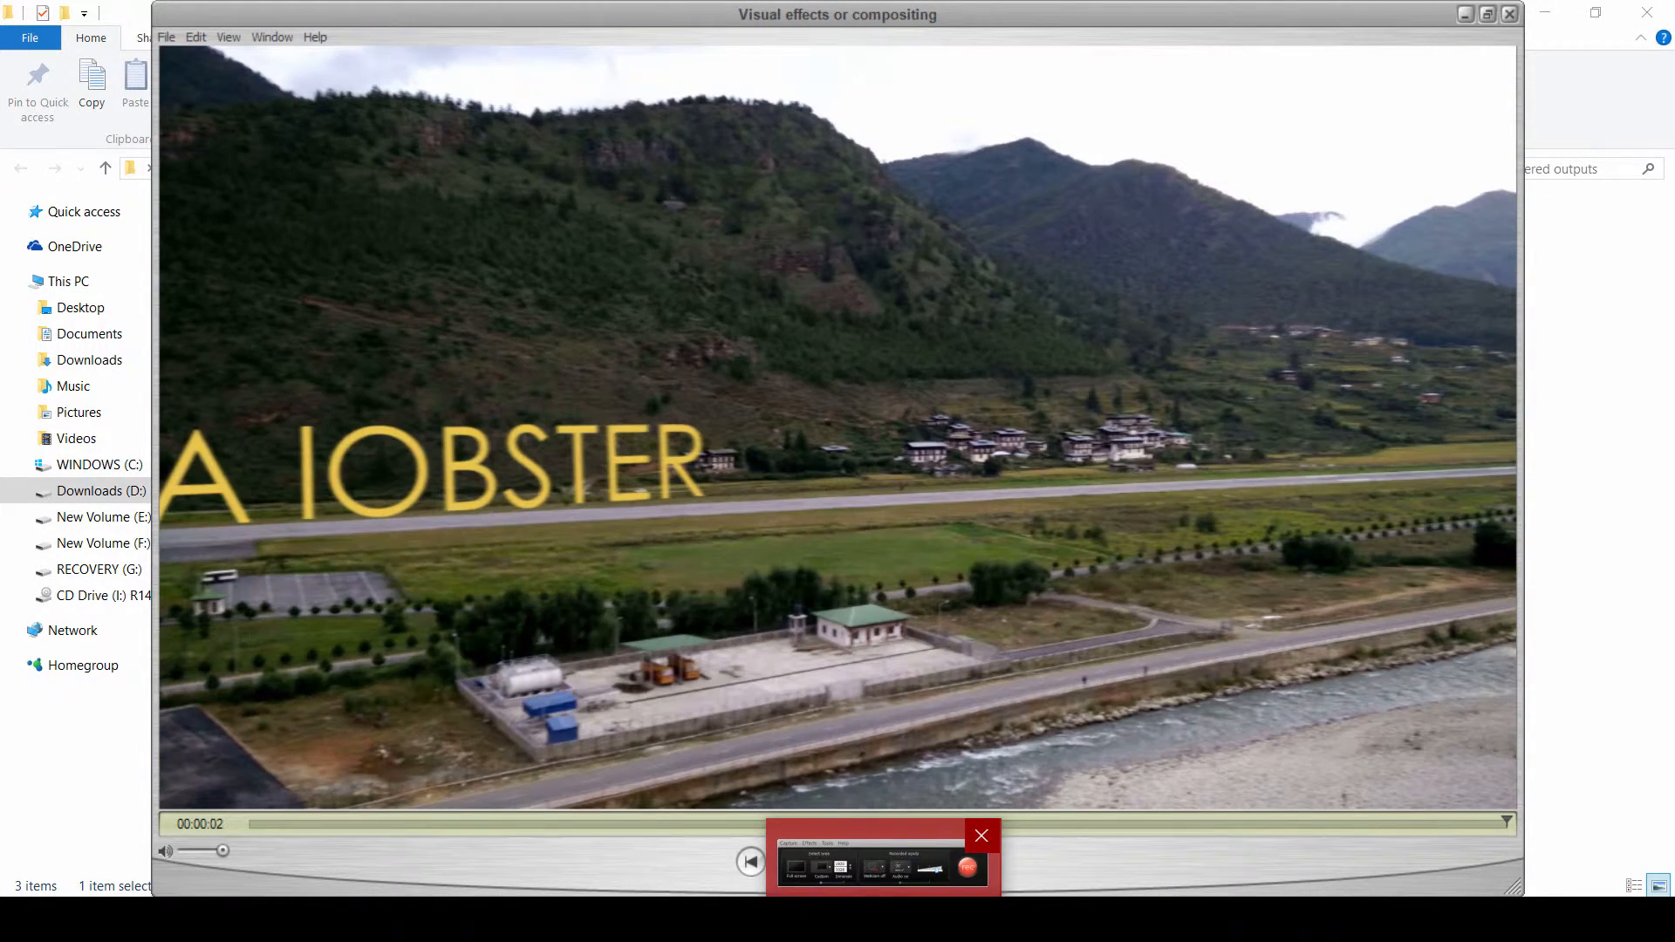
{"action": "left_click", "coordinate": [272, 827]}
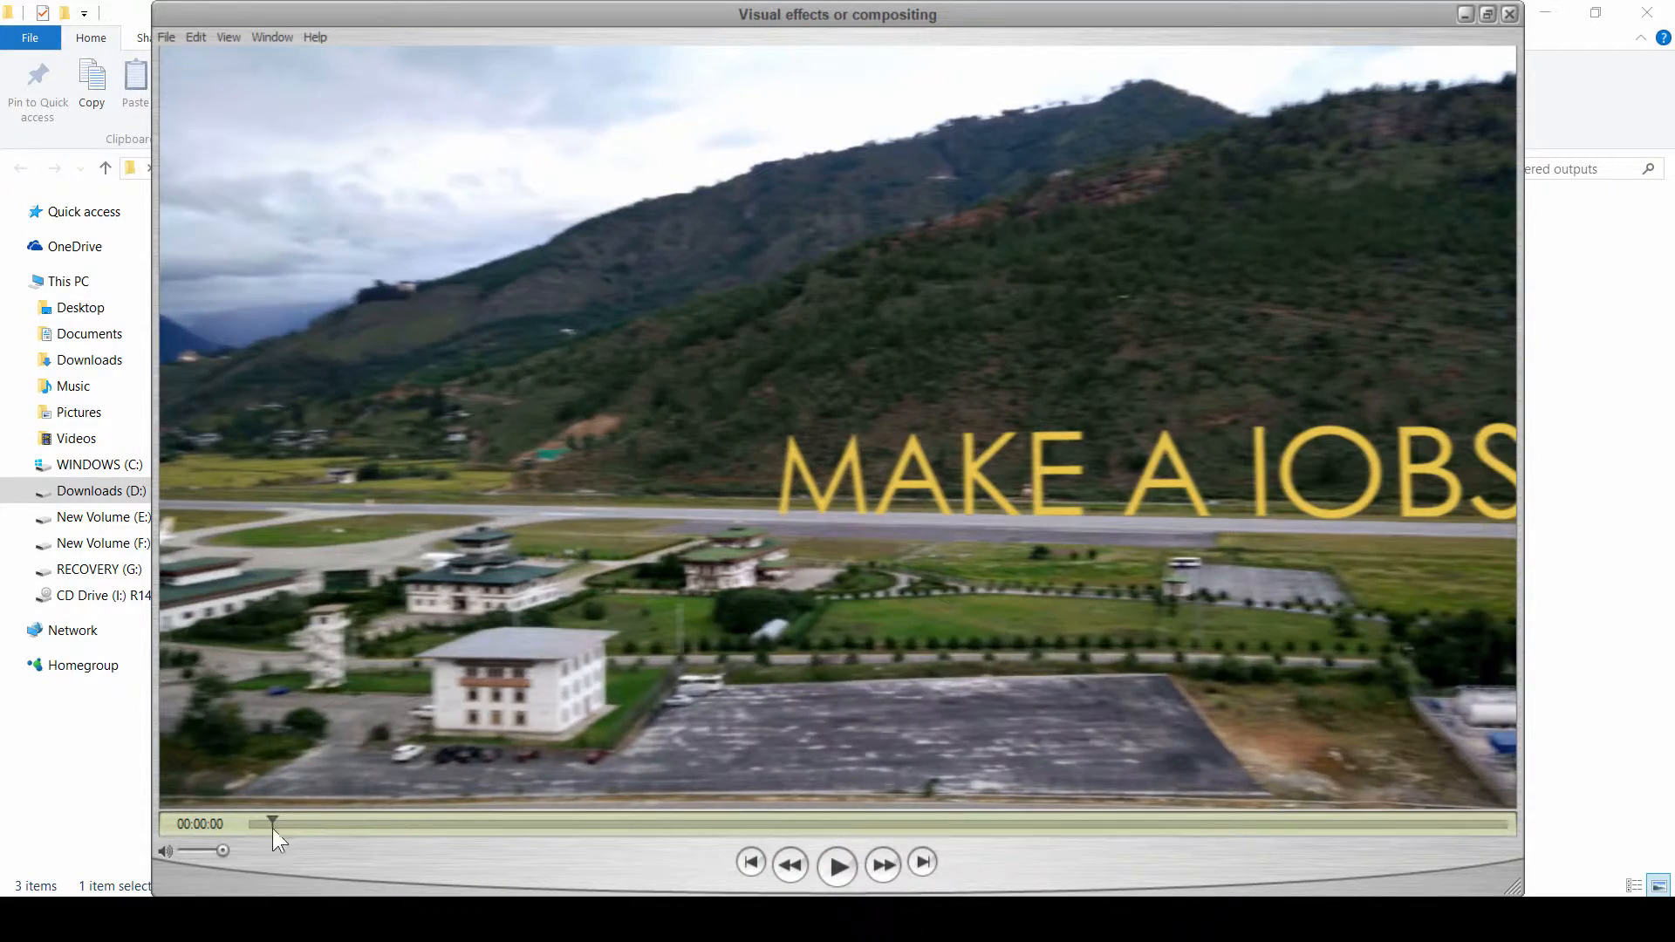
{"action": "left_click_drag", "start_coordinate": [273, 827], "coordinate": [836, 823]}
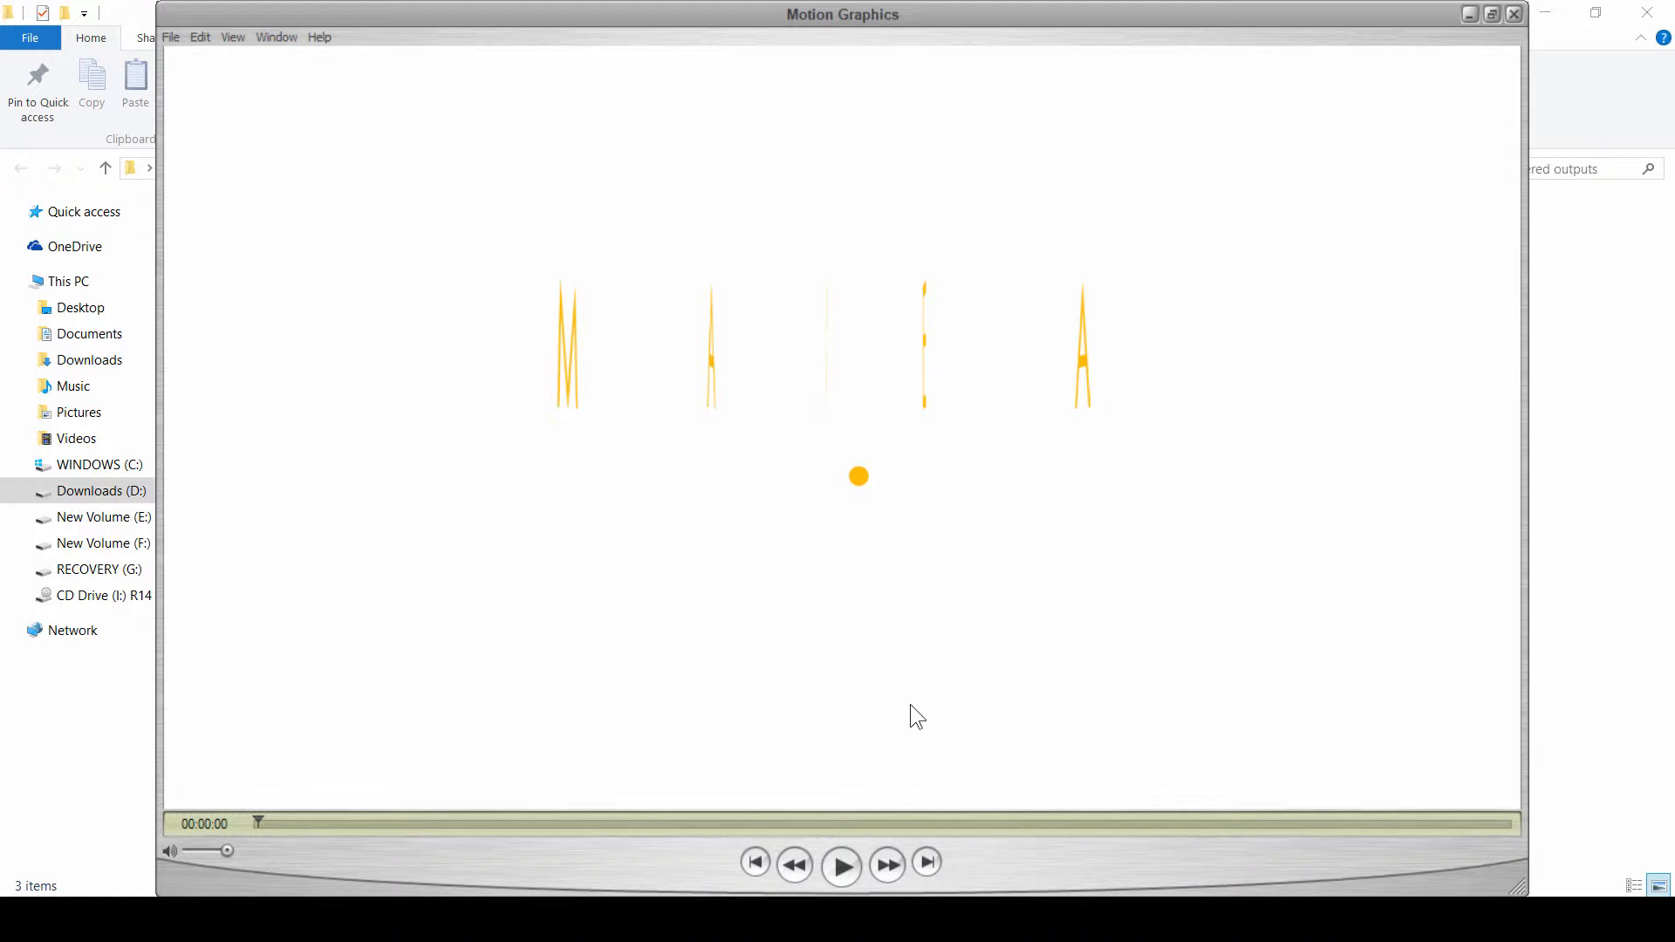
{"action": "left_click", "coordinate": [843, 865]}
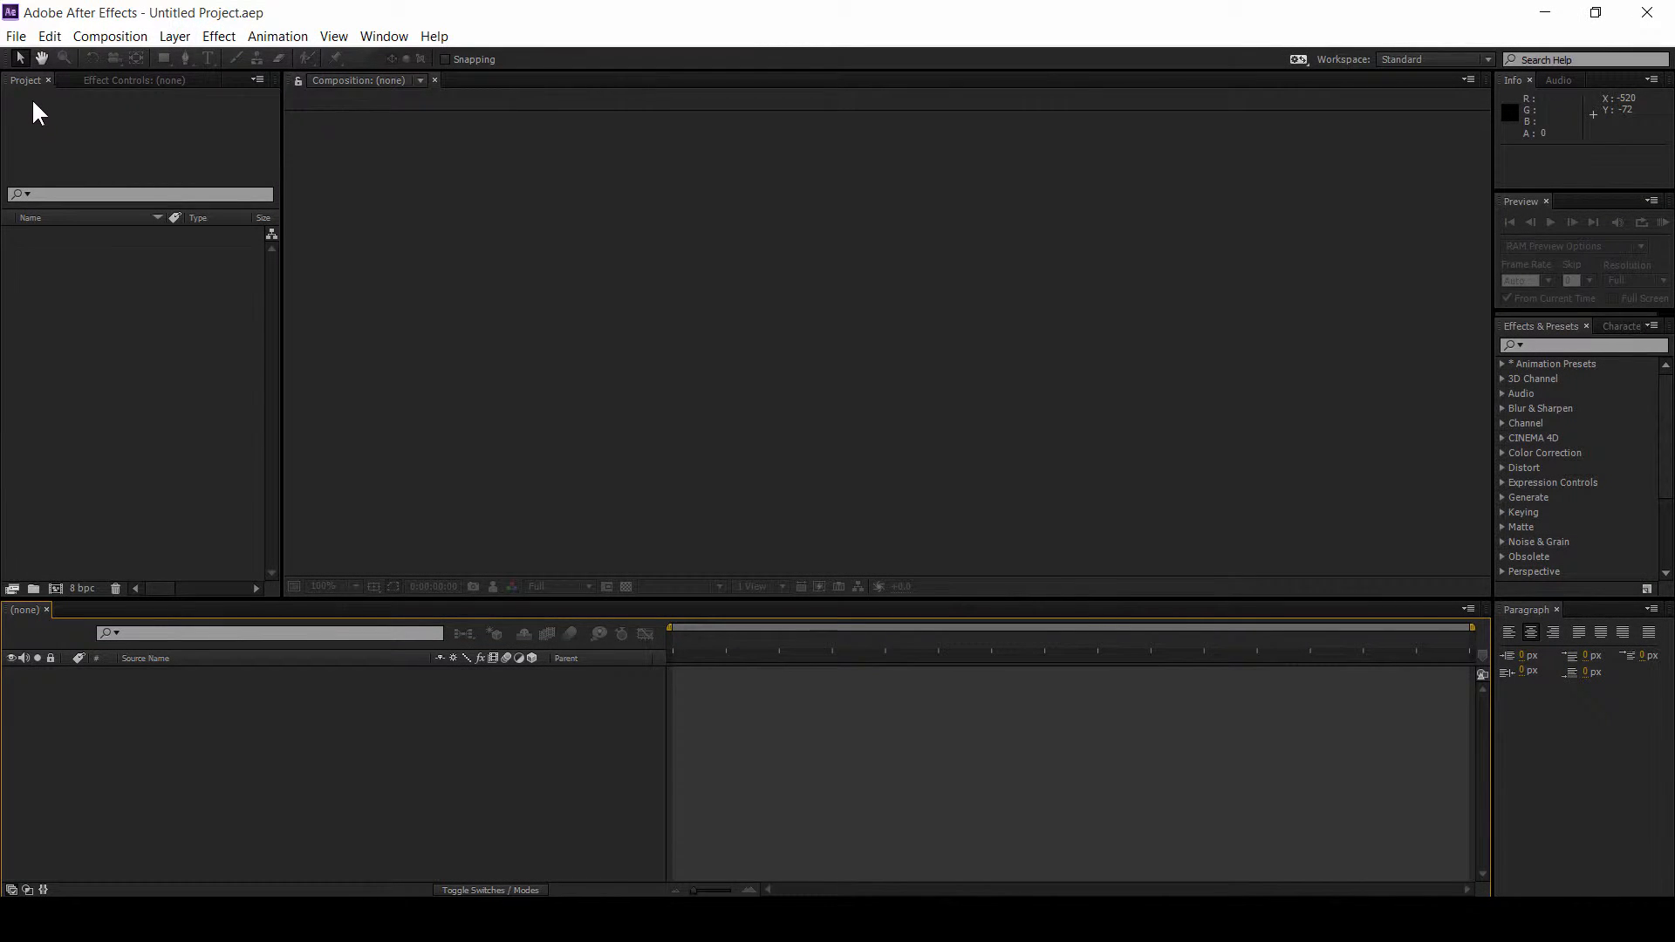
Step: Create a new composition named Simple title with a duration of 0;00;50;00
{"action": "left_click", "coordinate": [234, 237]}
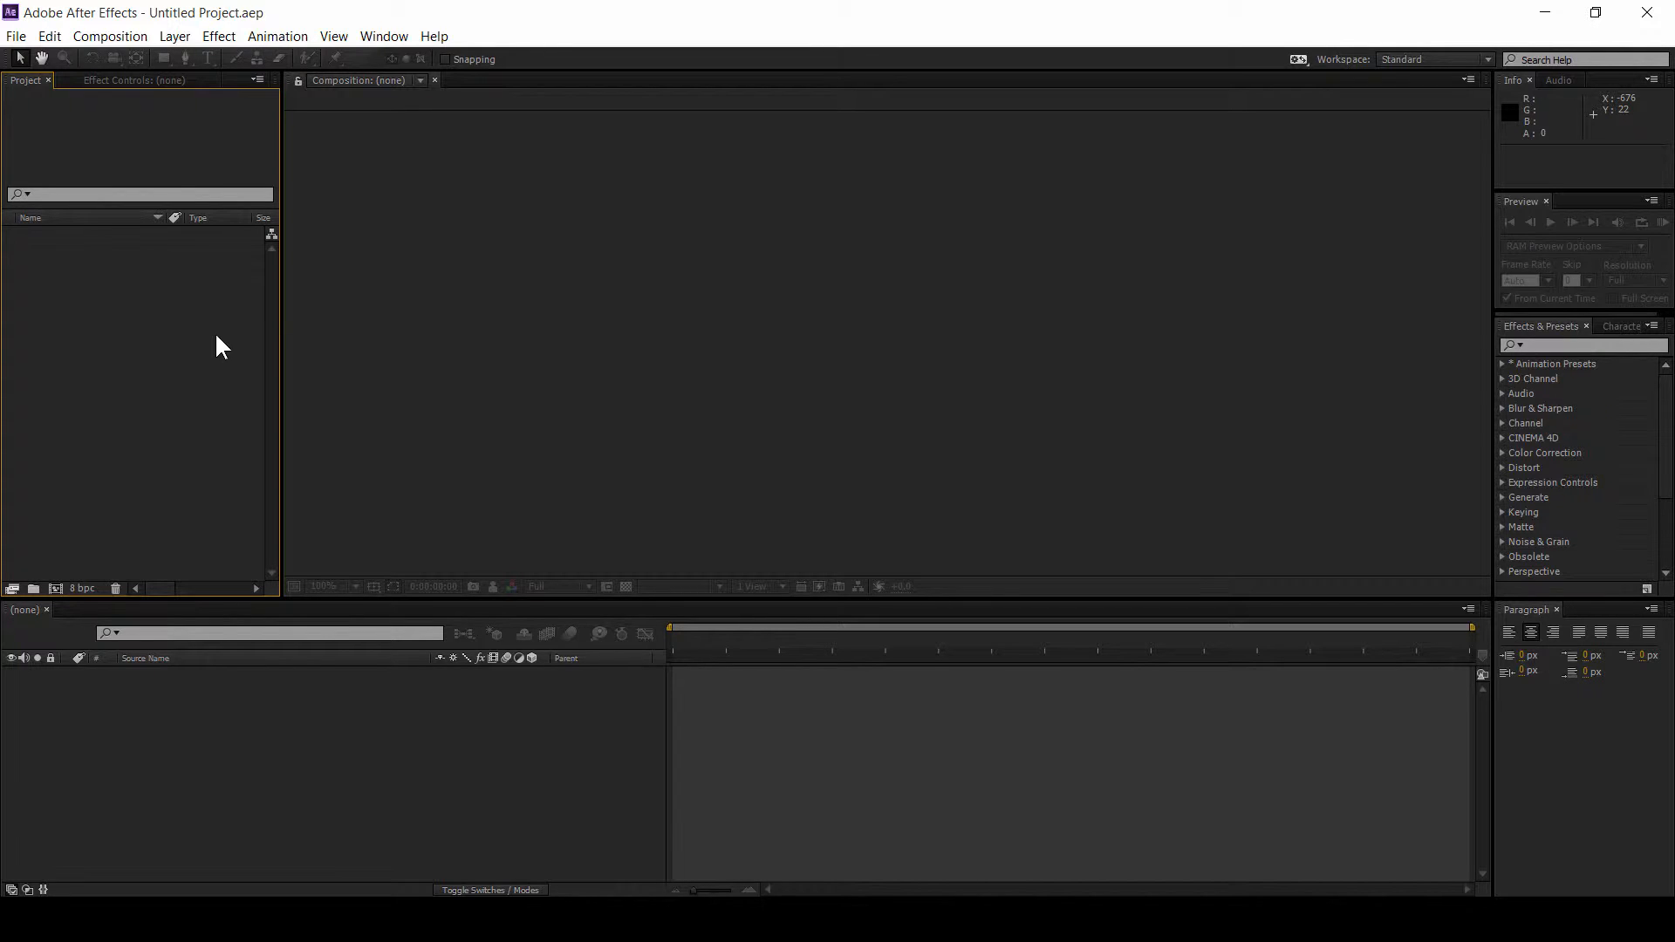
{"action": "left_click", "coordinate": [54, 590]}
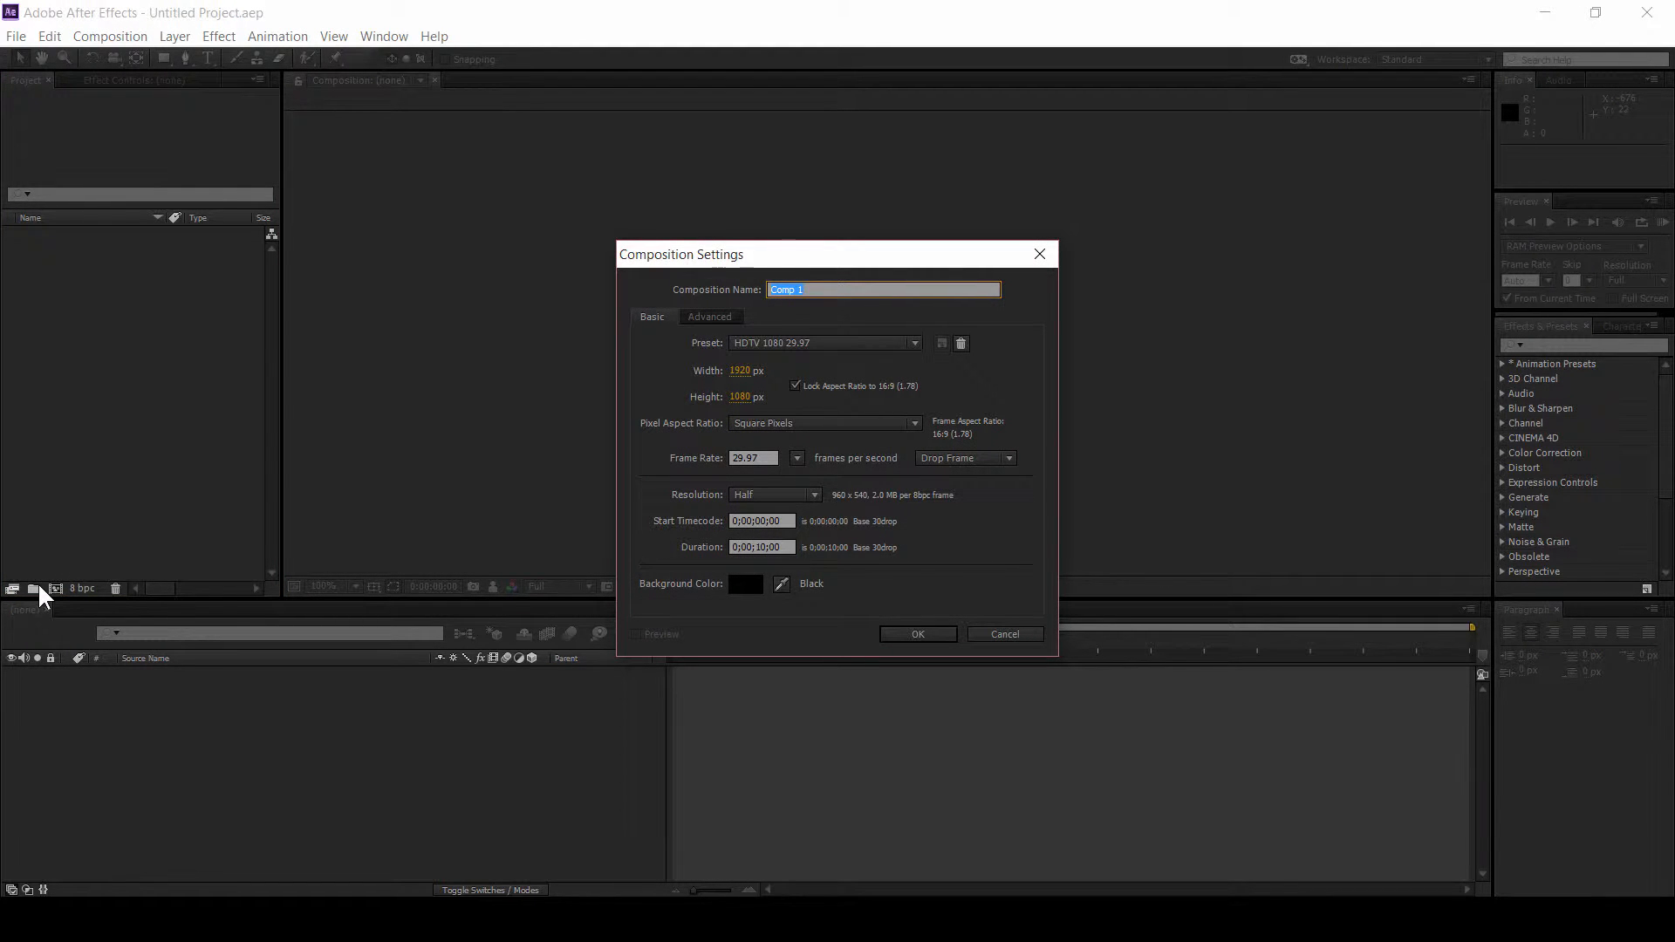
{"action": "type", "text": "Simple"}
{"action": "left_click", "coordinate": [784, 547]}
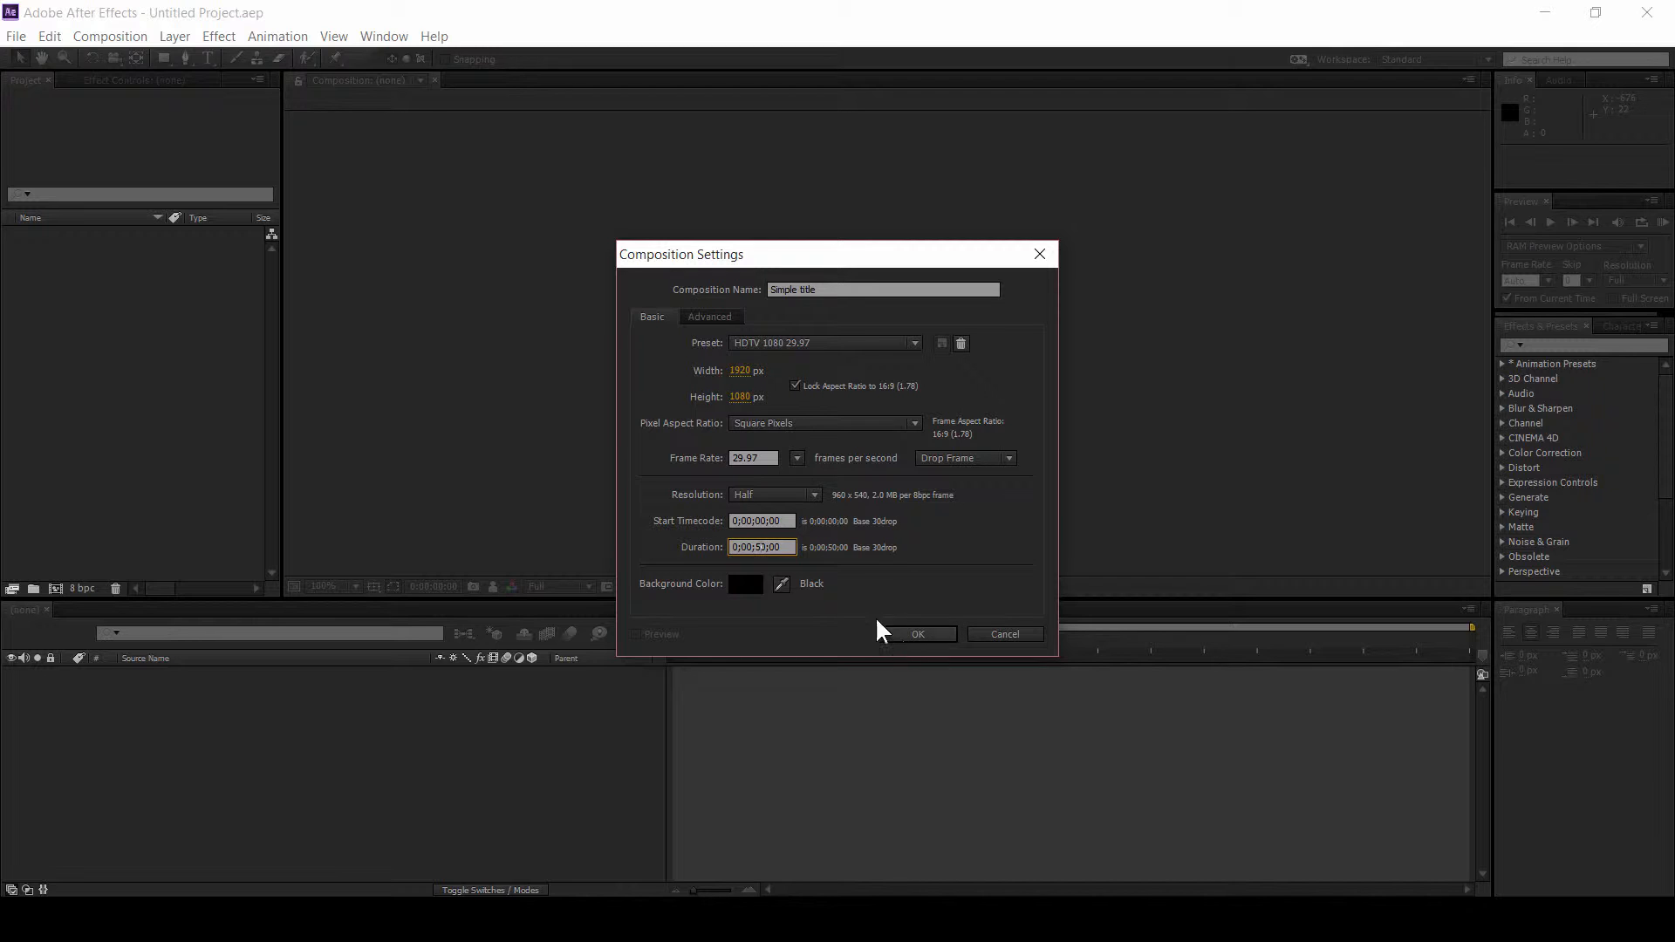
Step: Set the composition background color to white and confirm the composition settings
{"action": "left_click", "coordinate": [747, 598]}
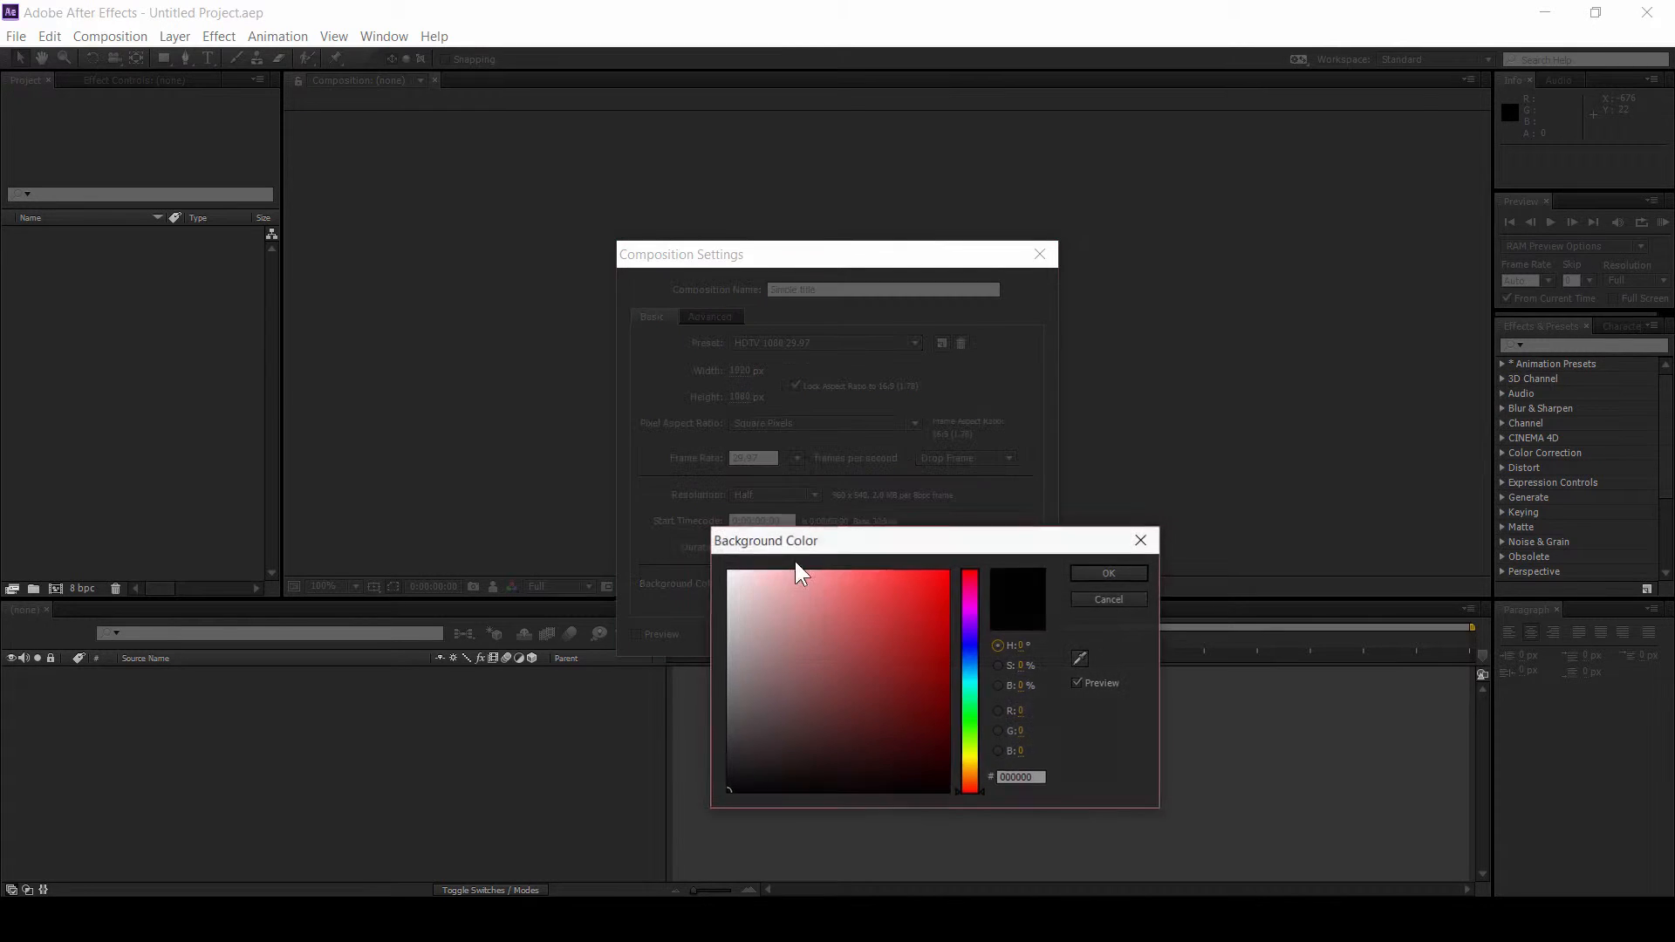
{"action": "left_click", "coordinate": [730, 573]}
{"action": "left_click", "coordinate": [1085, 578]}
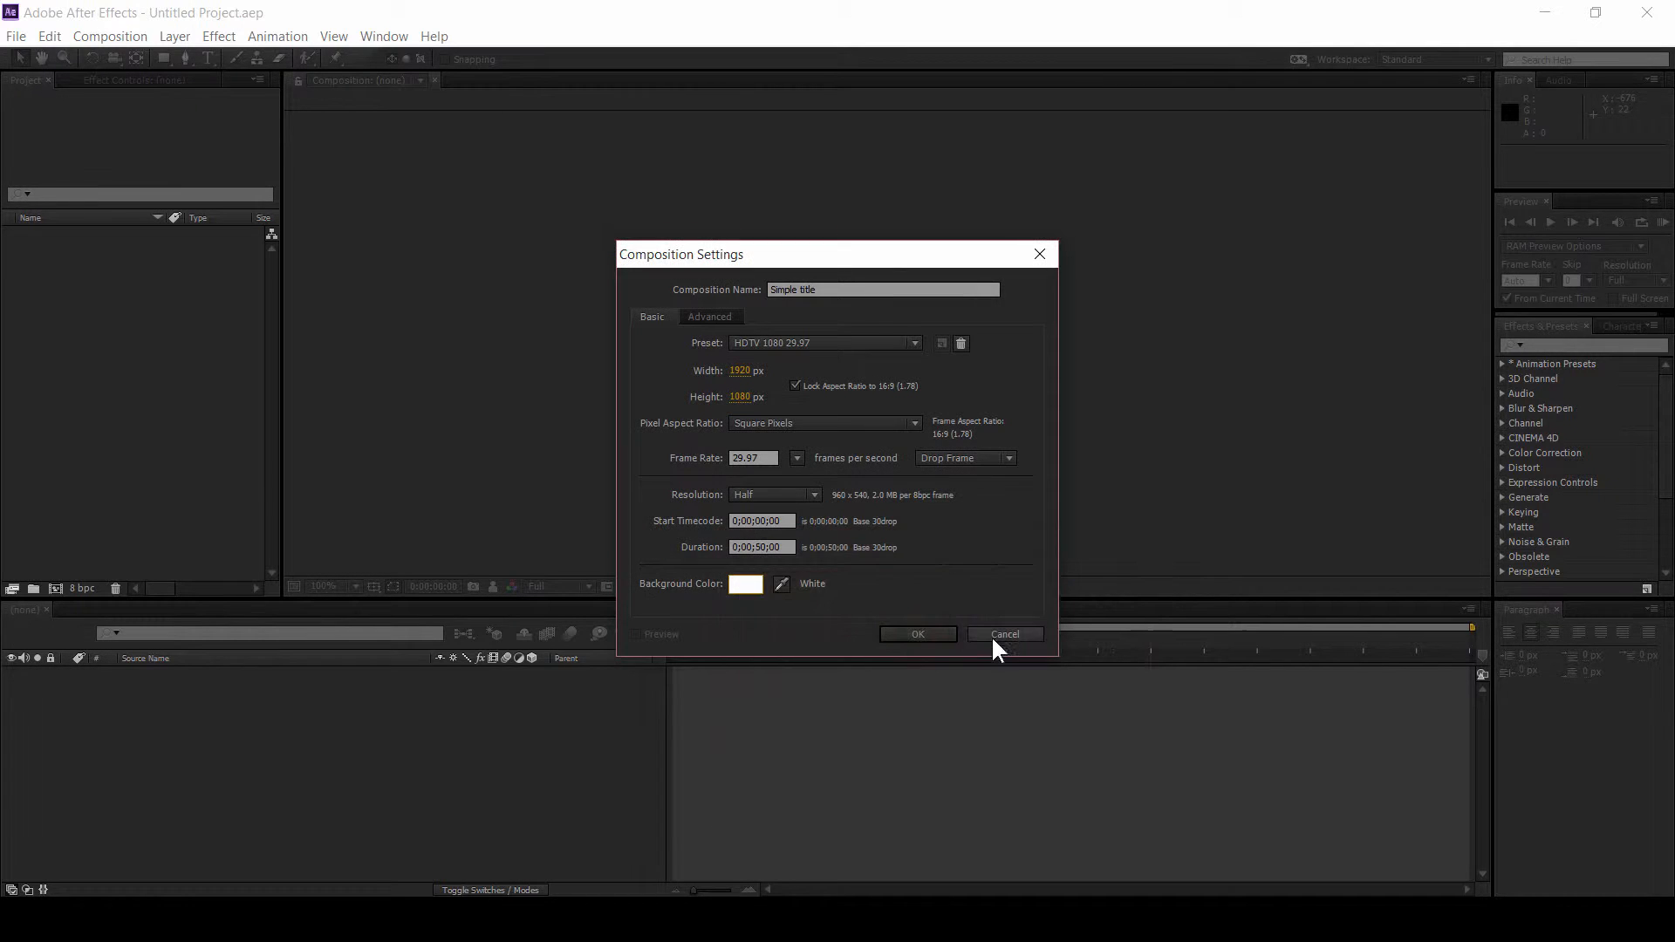
{"action": "left_click", "coordinate": [916, 637]}
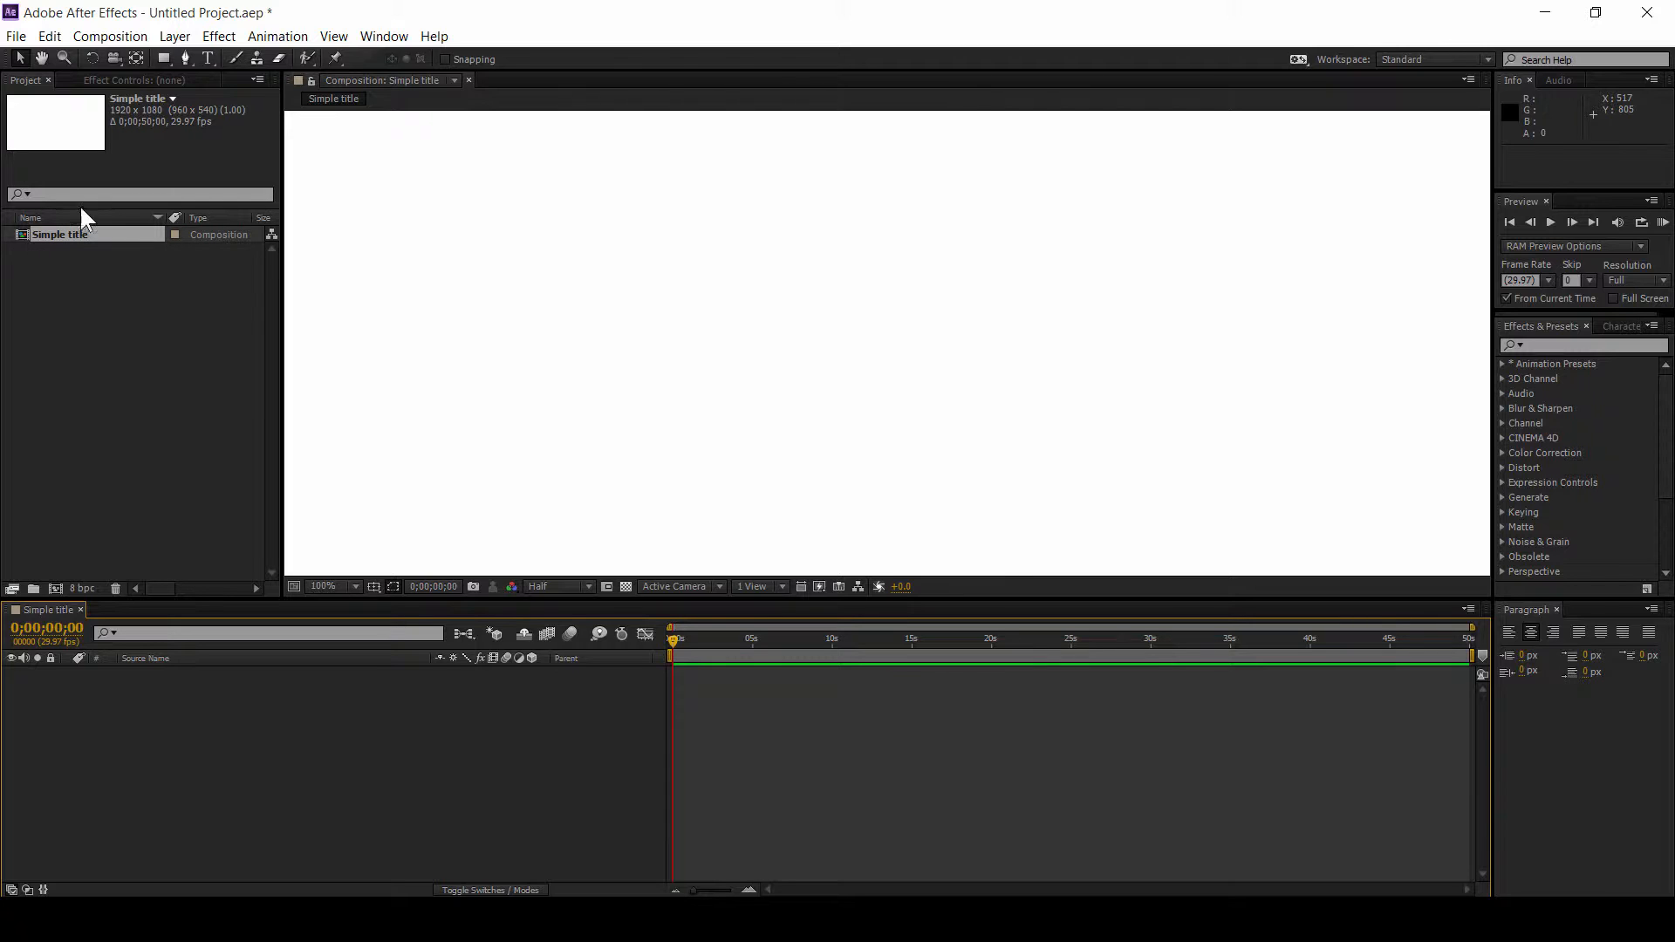
Step: Set the composition viewer magnification to Fit and switch to the Type tool
{"action": "left_click", "coordinate": [26, 87]}
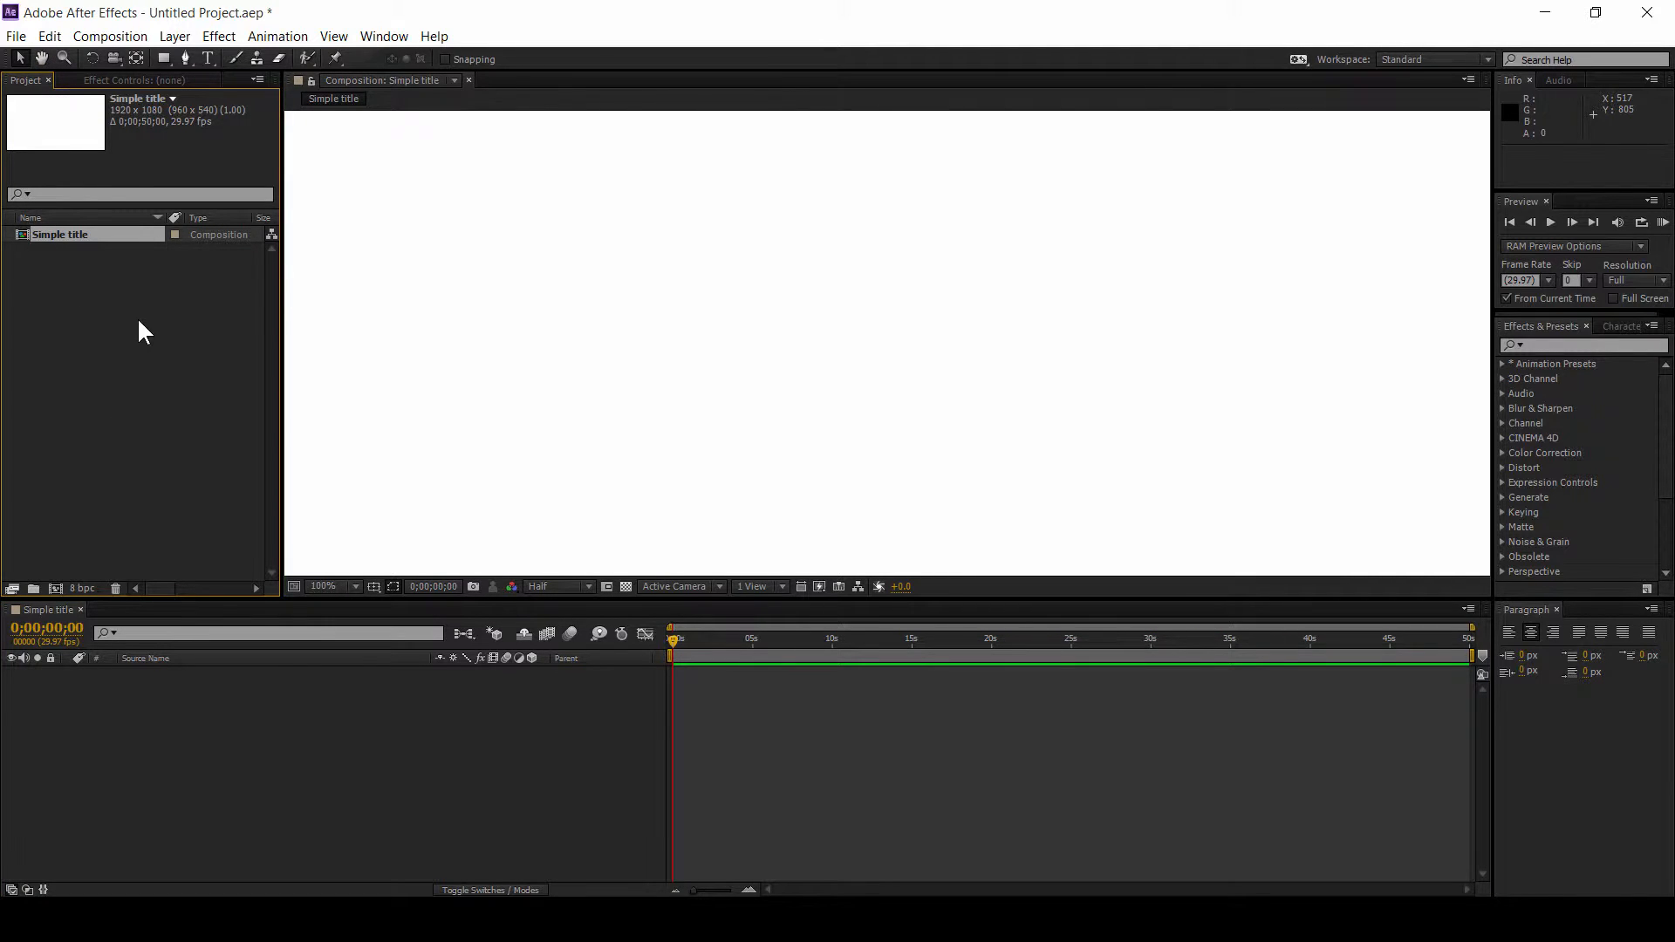
{"action": "left_click", "coordinate": [52, 611]}
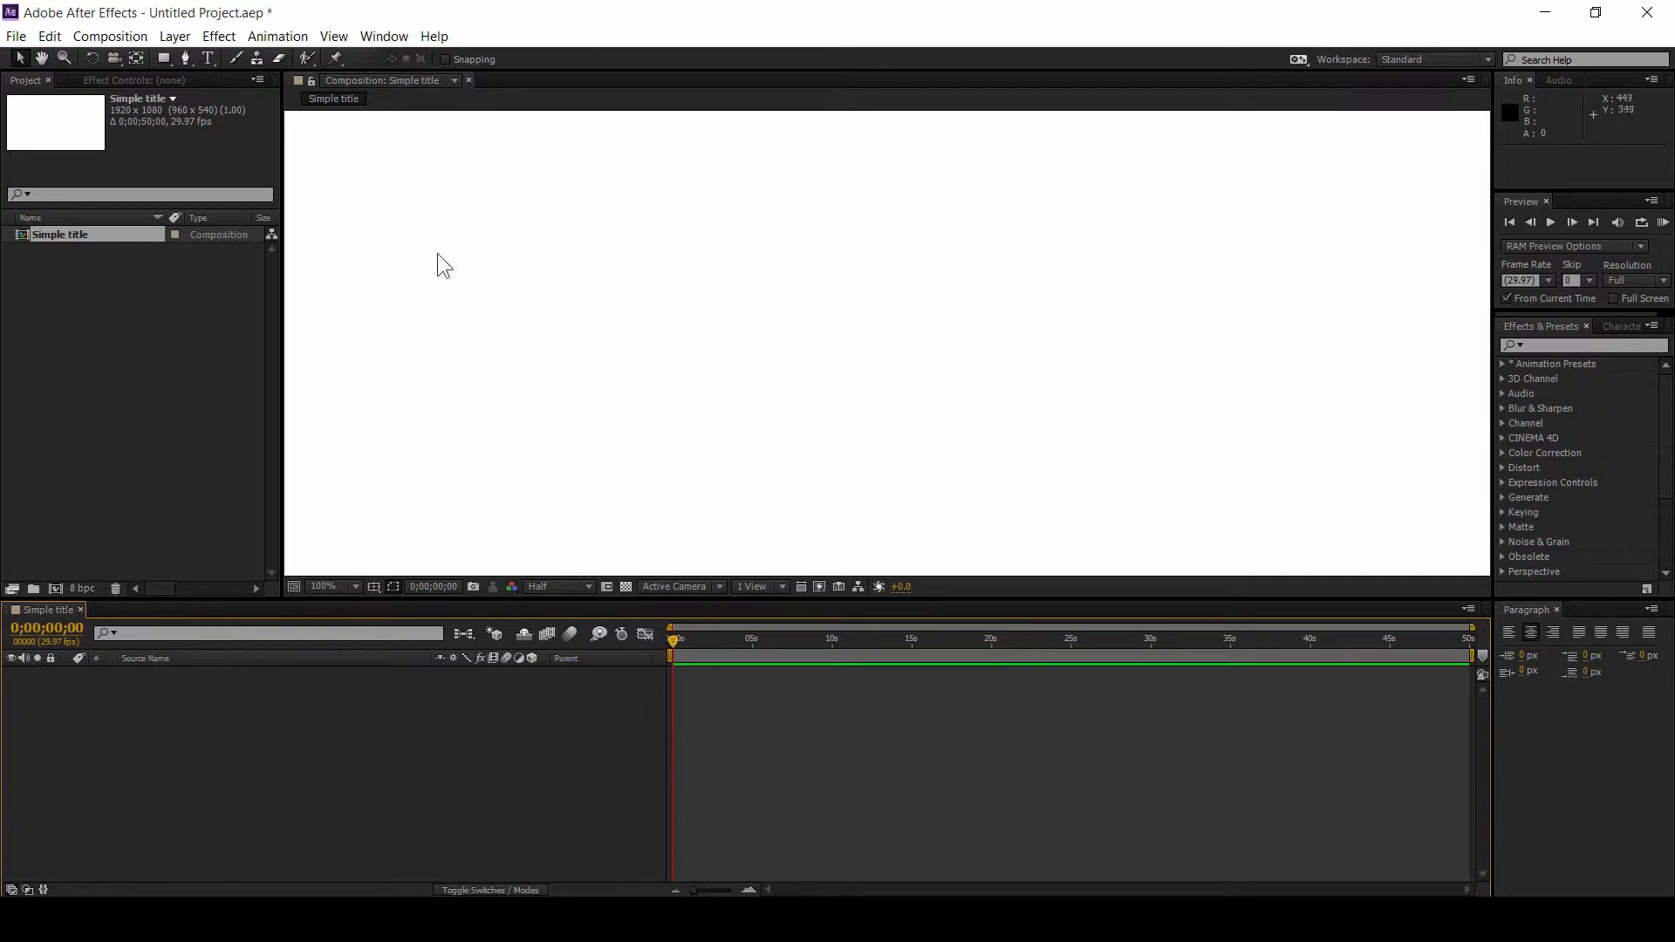
{"action": "left_click", "coordinate": [408, 318]}
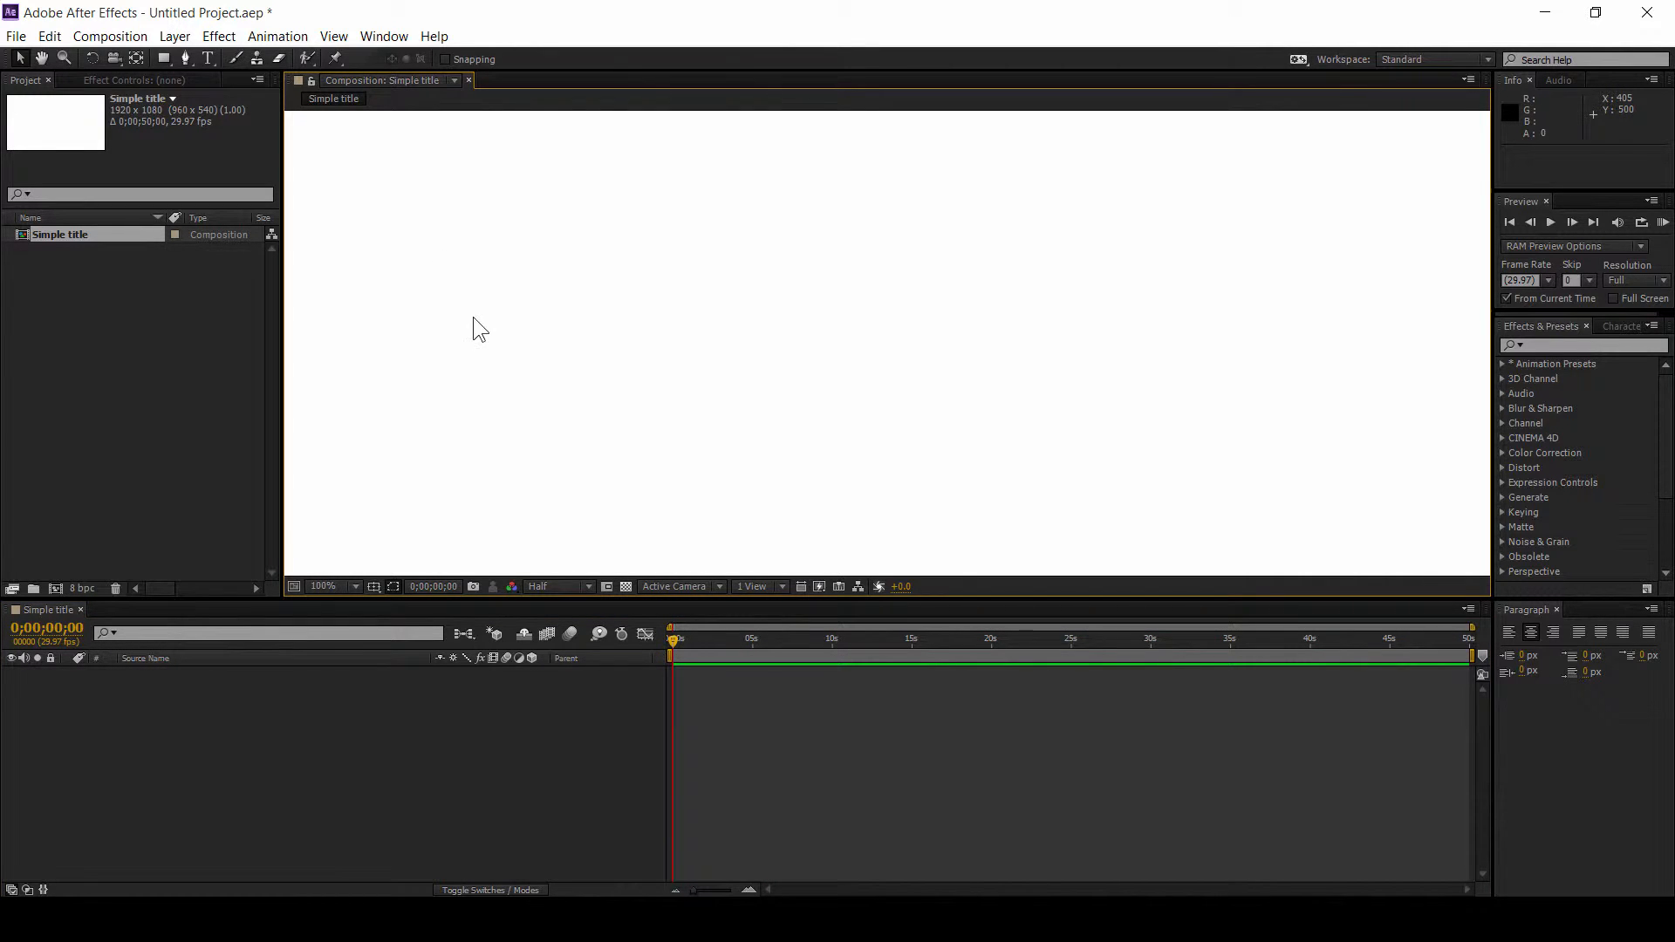
{"action": "left_click", "coordinate": [342, 588]}
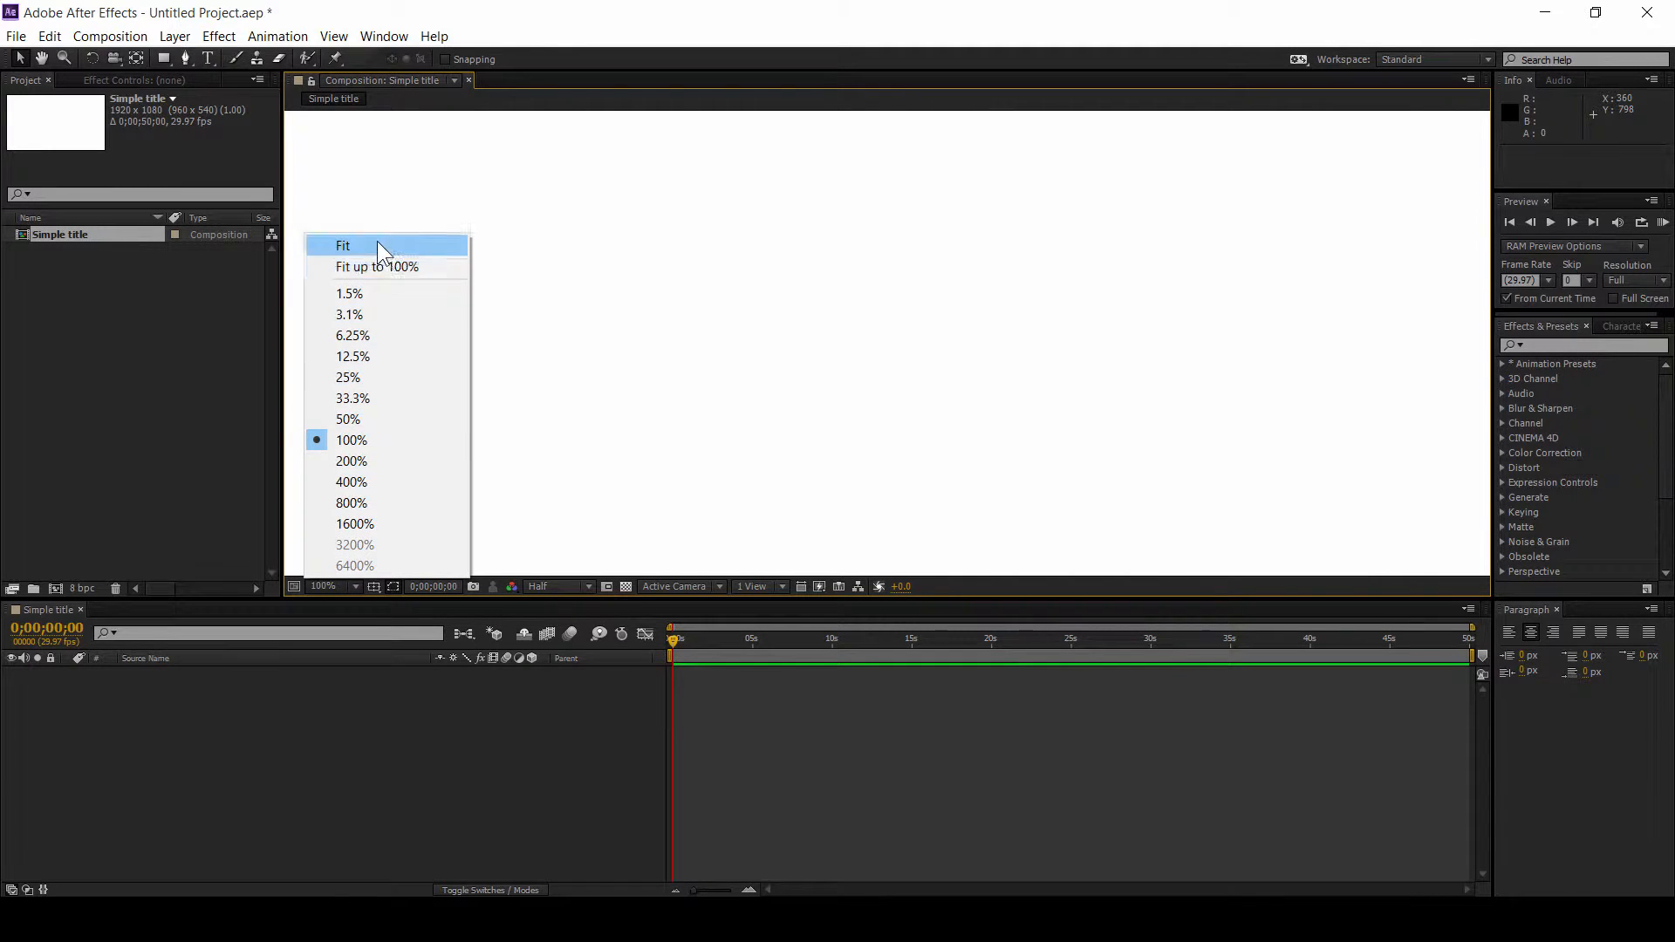
{"action": "left_click", "coordinate": [378, 250]}
{"action": "key", "text": "ctrl+t"}
Step: Play and scrub the Motion Graphics reference video to review the title
{"action": "key", "text": "alt+Tab"}
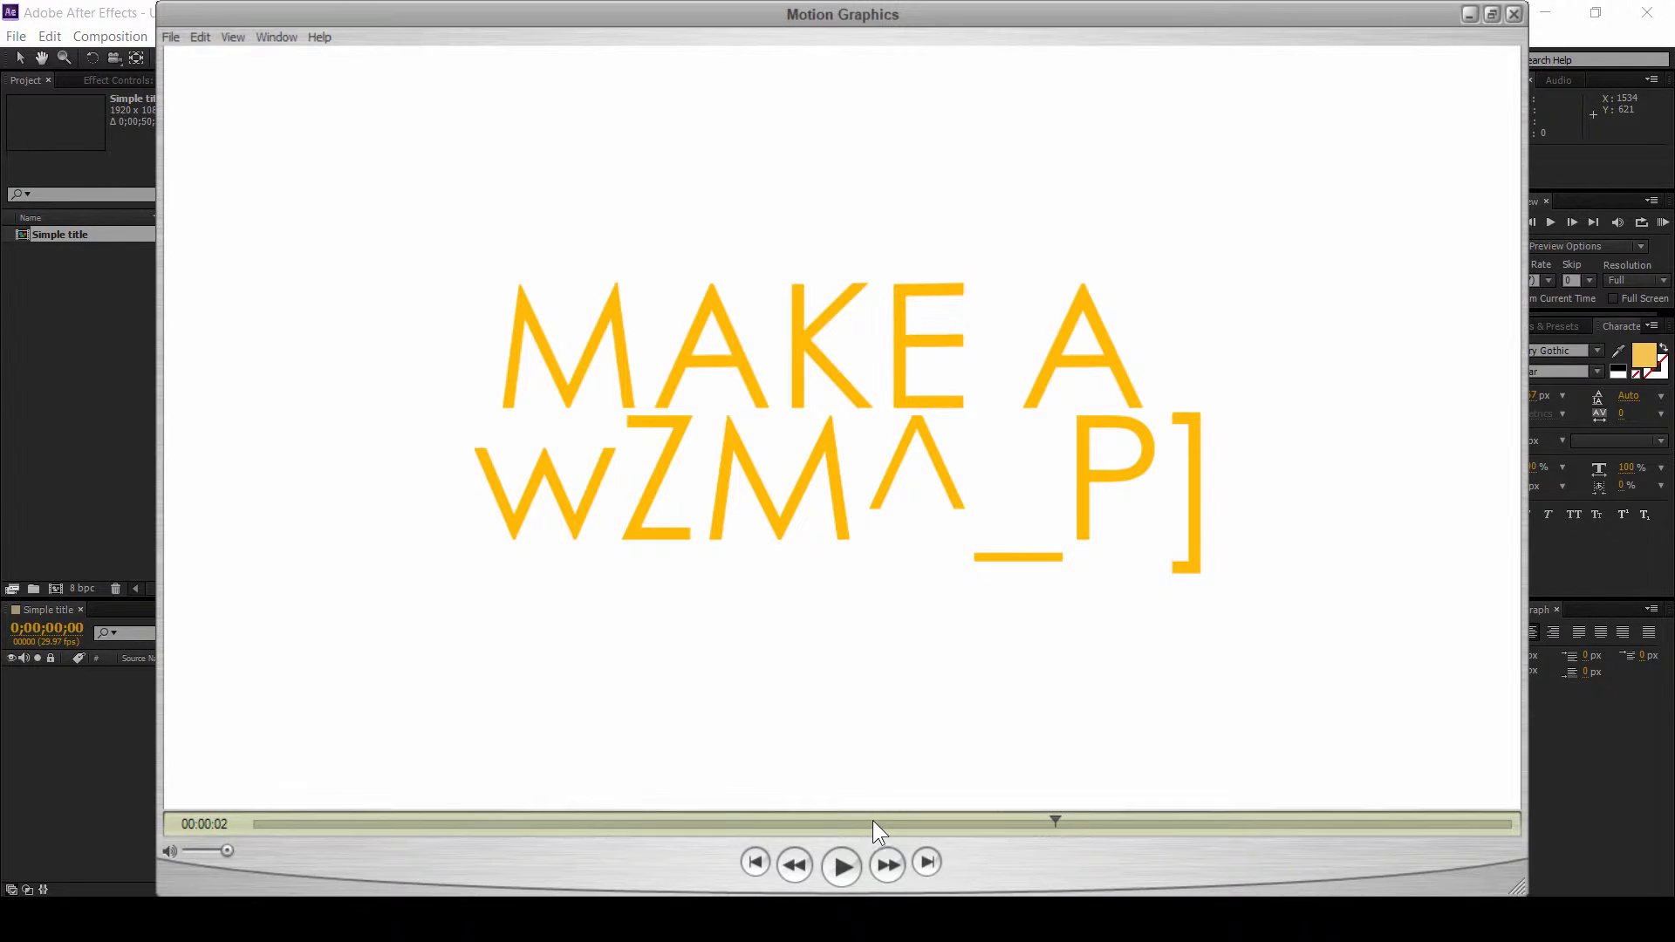
{"action": "left_click", "coordinate": [857, 863]}
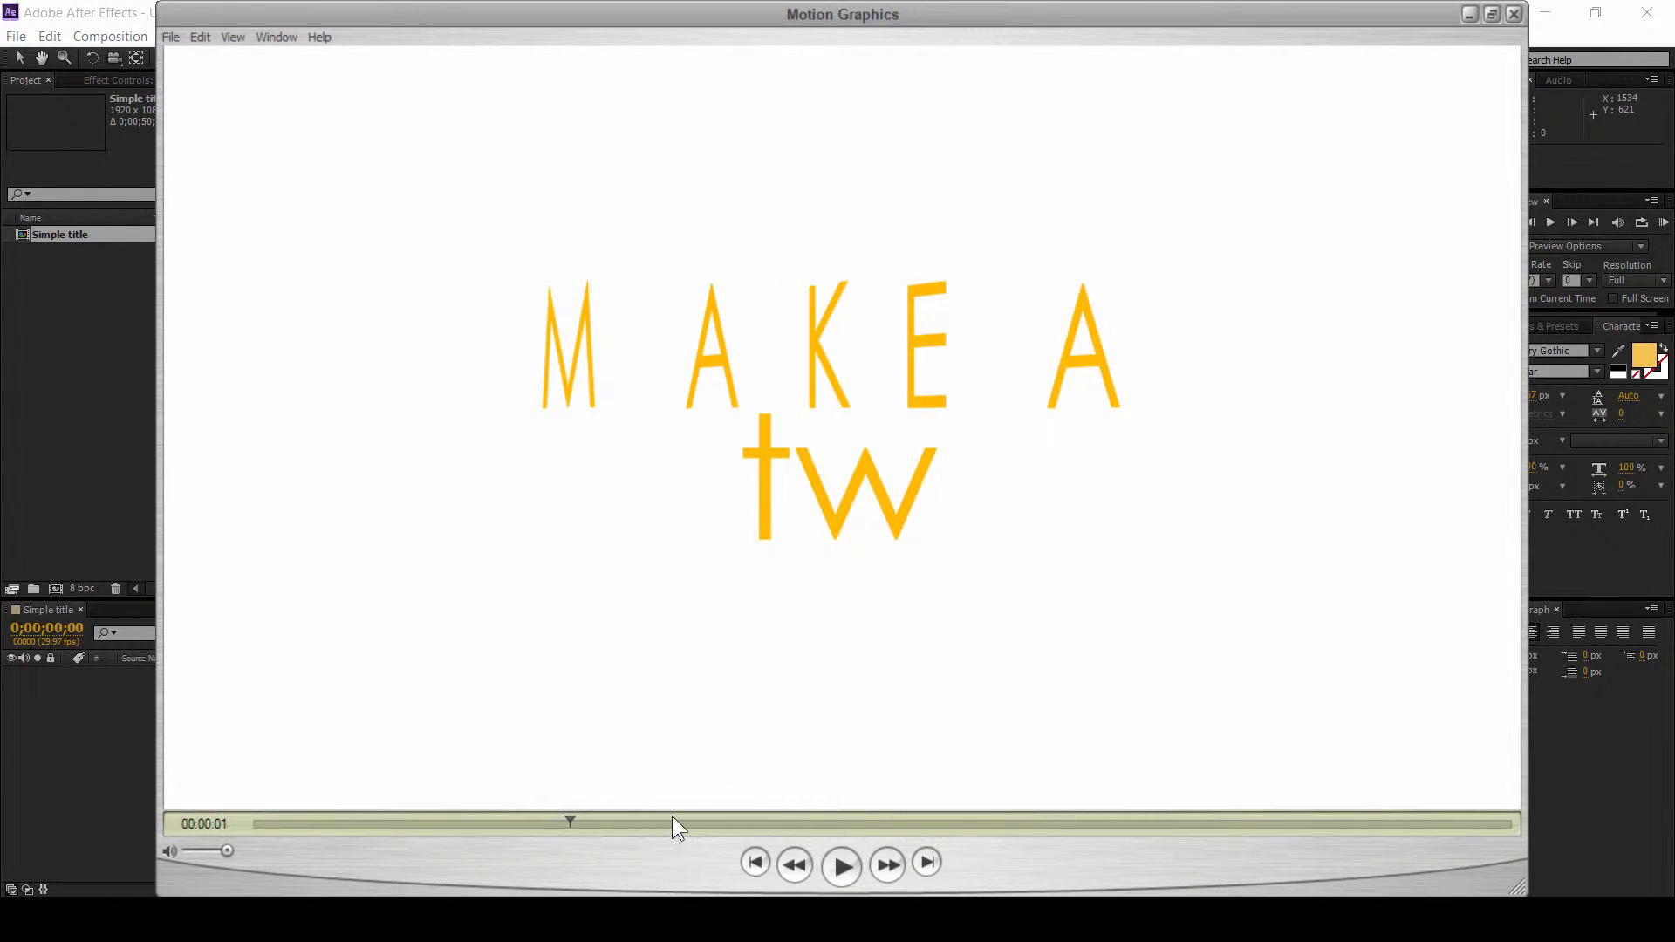
{"action": "left_click_drag", "start_coordinate": [588, 822], "coordinate": [1125, 814]}
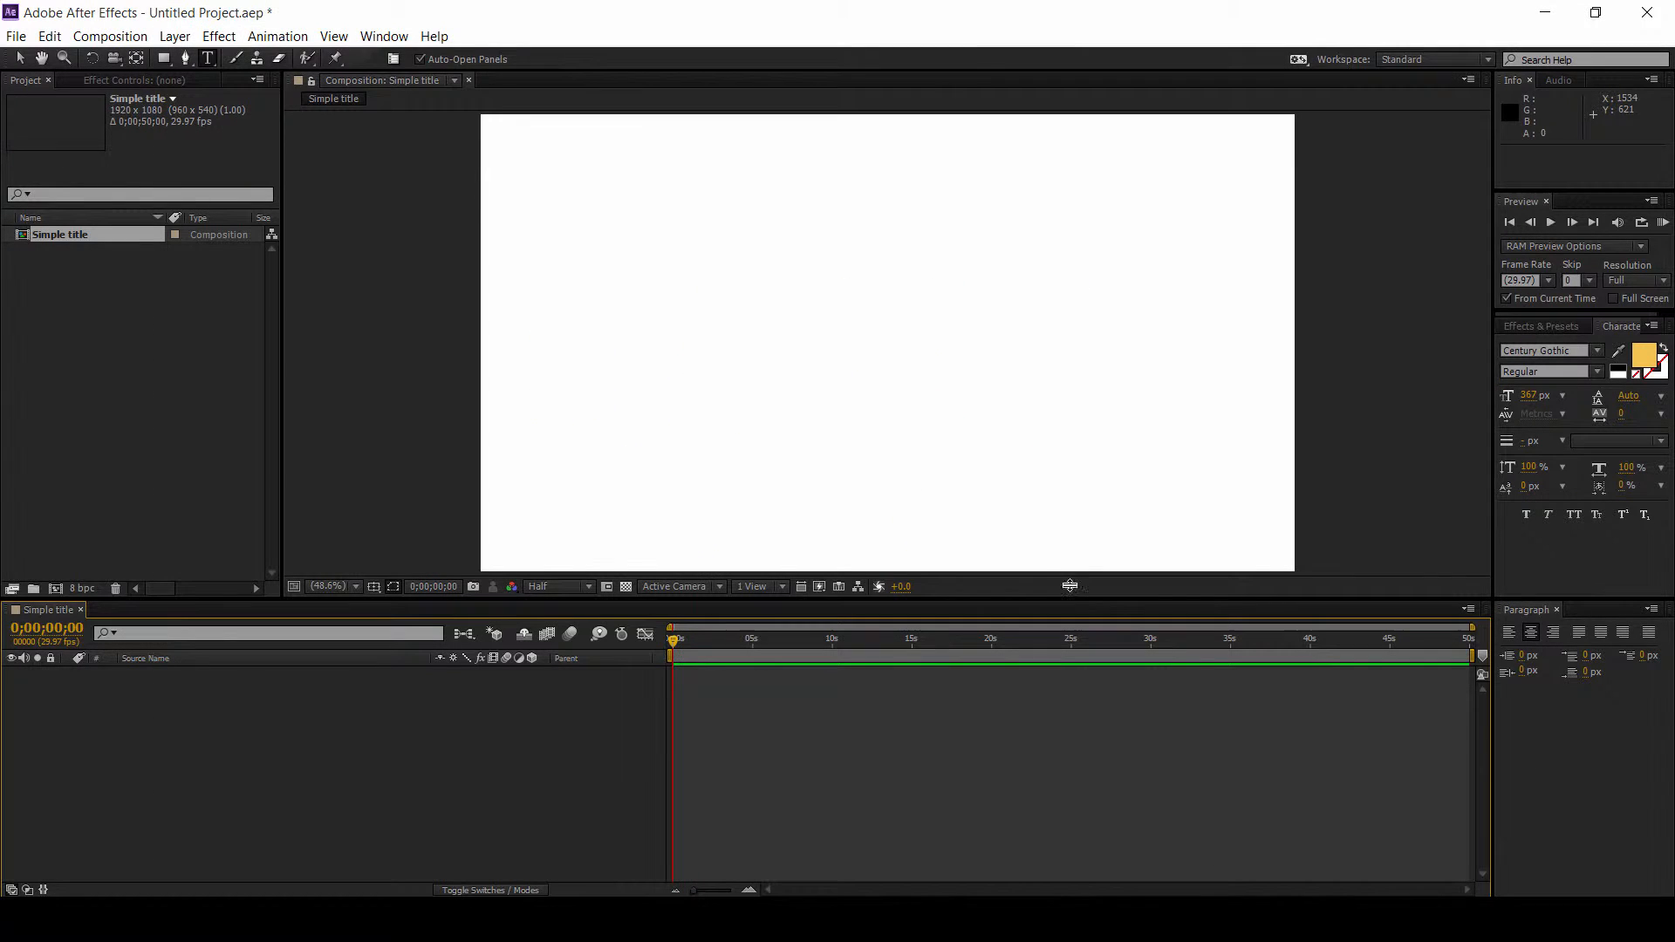
Step: Create a new text layer reading MAKE A
{"action": "left_click", "coordinate": [174, 36]}
{"action": "mouse_move", "coordinate": [218, 63]}
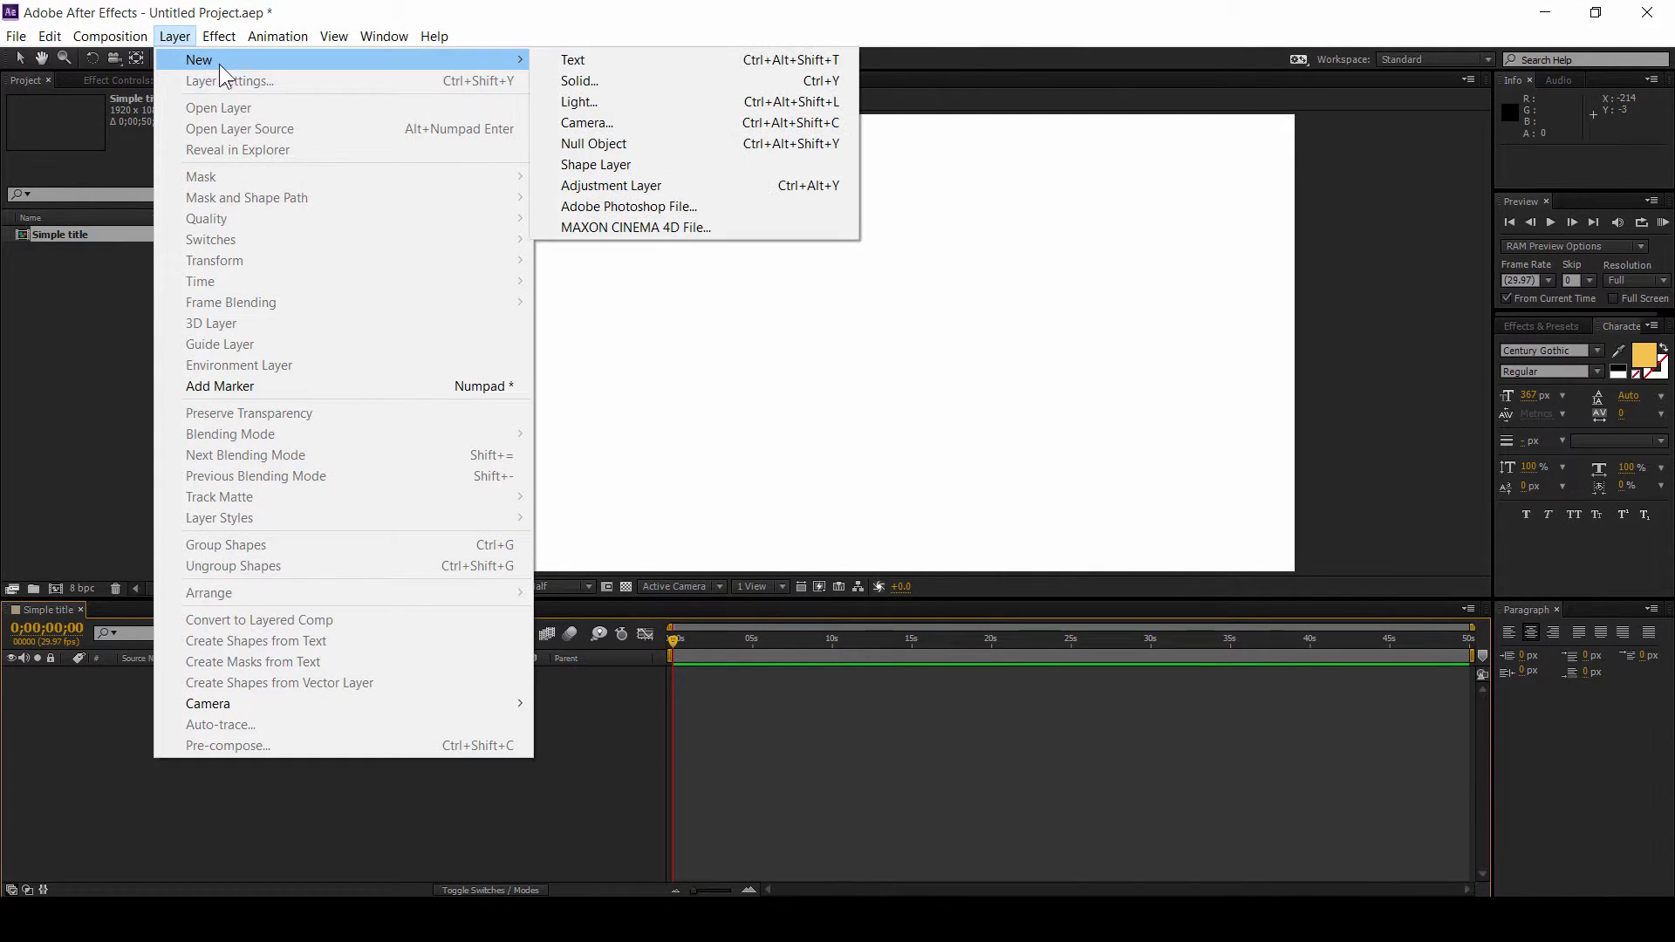
{"action": "left_click", "coordinate": [572, 59]}
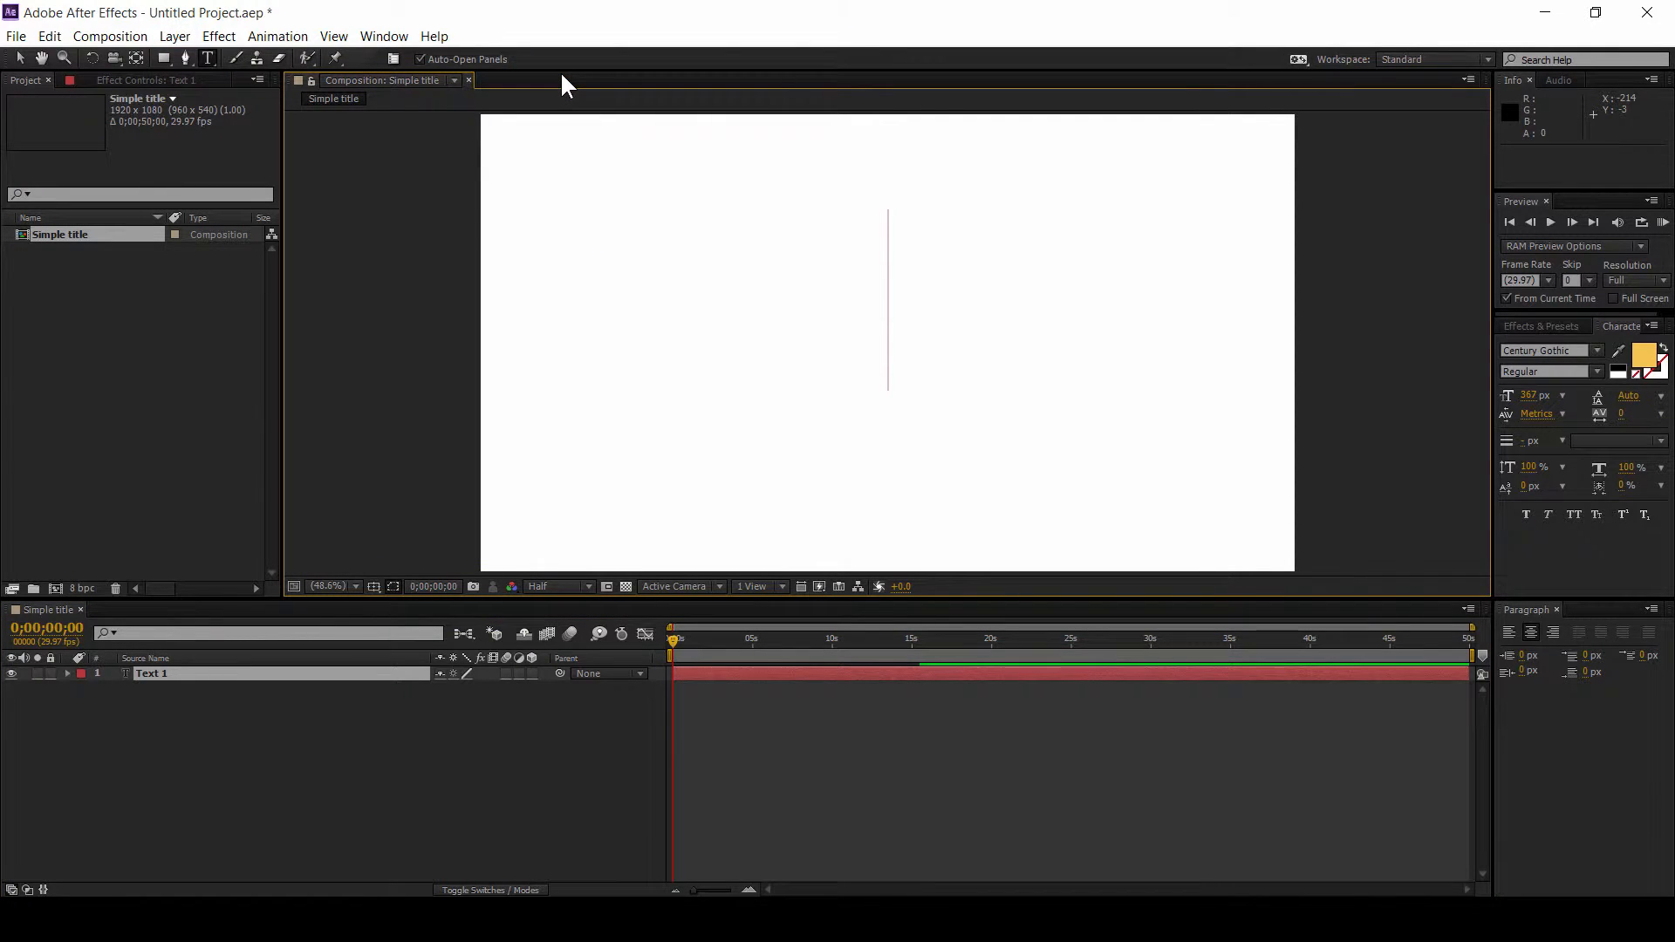
{"action": "type", "text": "MAKE A"}
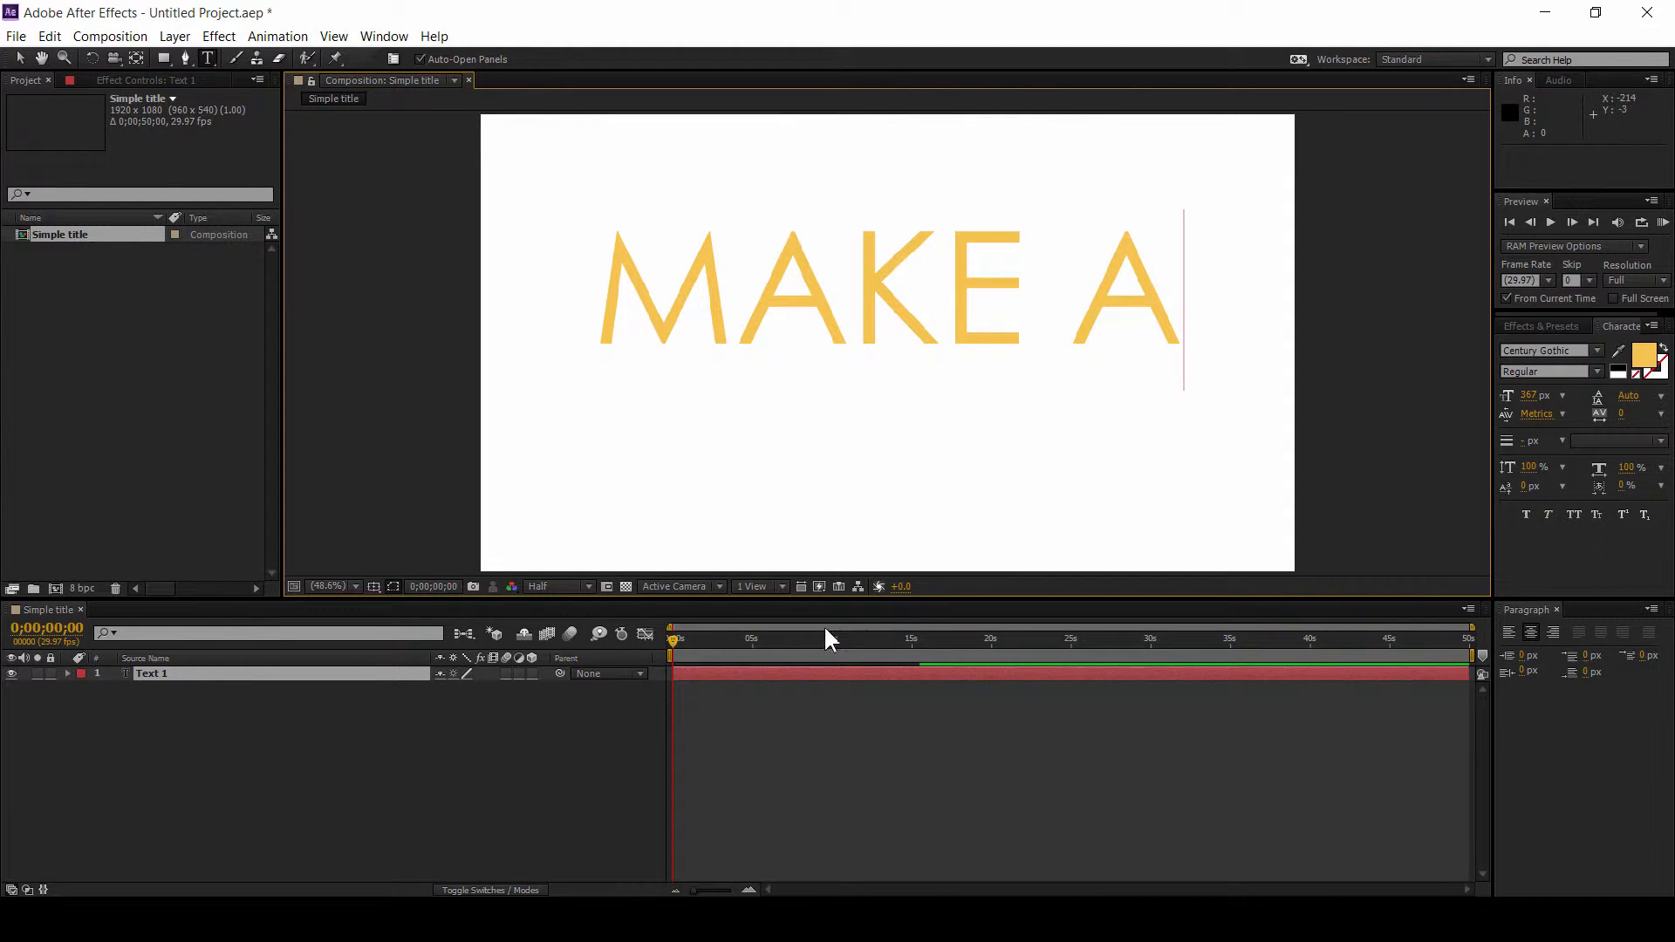
Step: Create a second text layer reading lOBSTER
{"action": "left_click", "coordinate": [176, 42]}
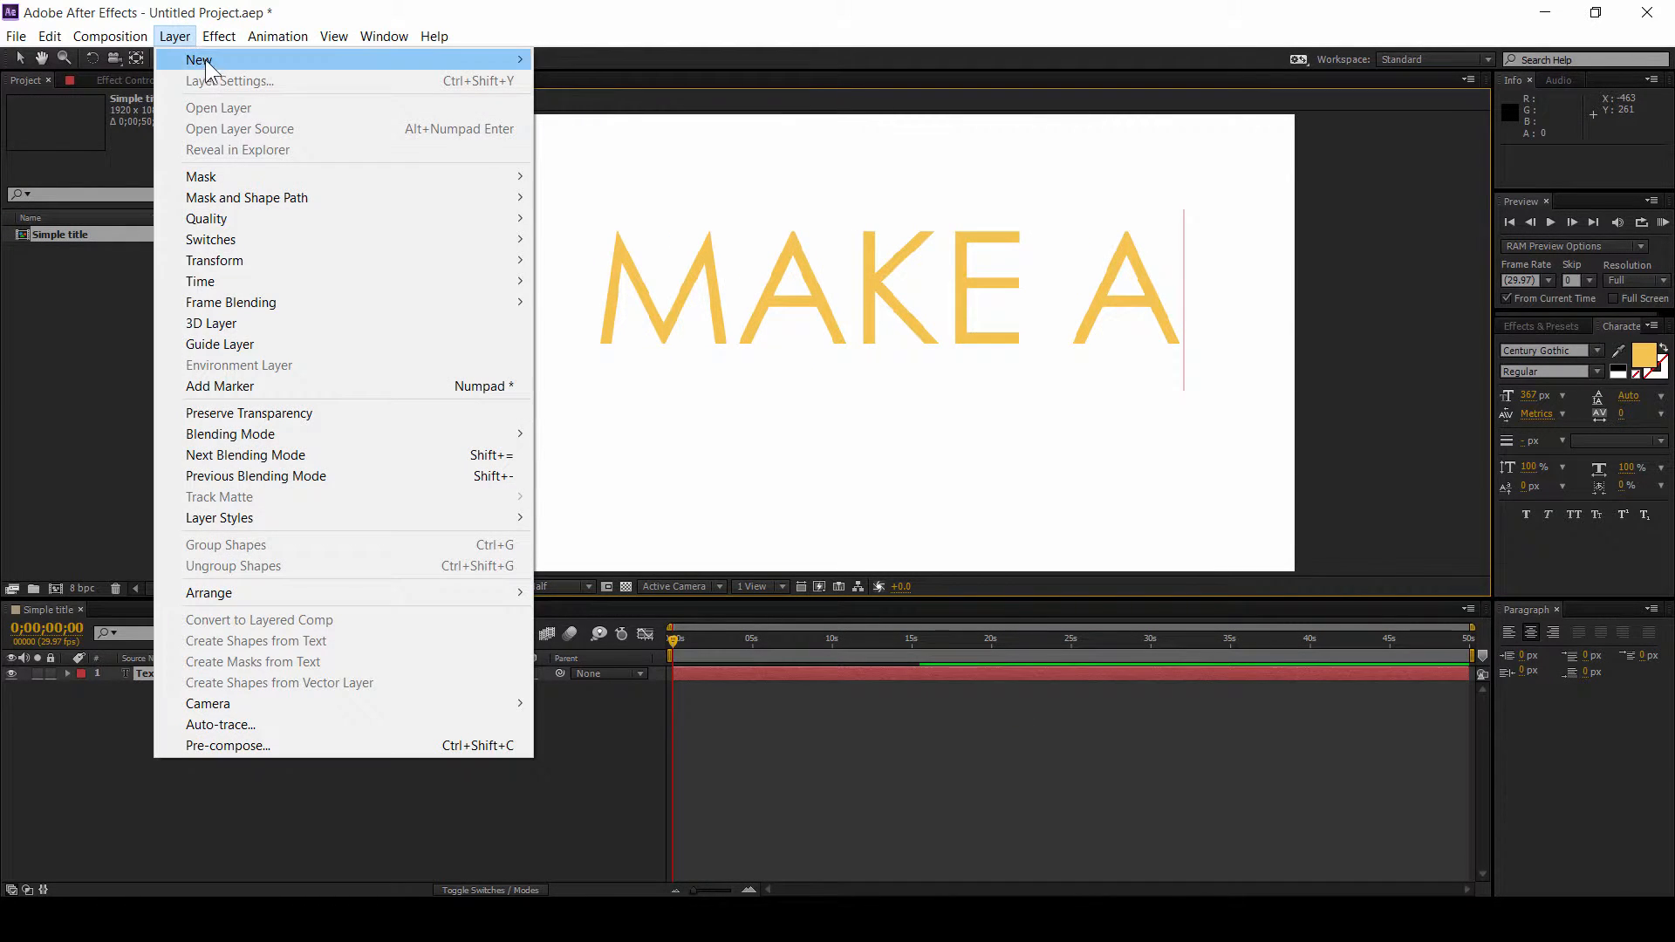
{"action": "mouse_move", "coordinate": [389, 63]}
{"action": "left_click", "coordinate": [579, 62]}
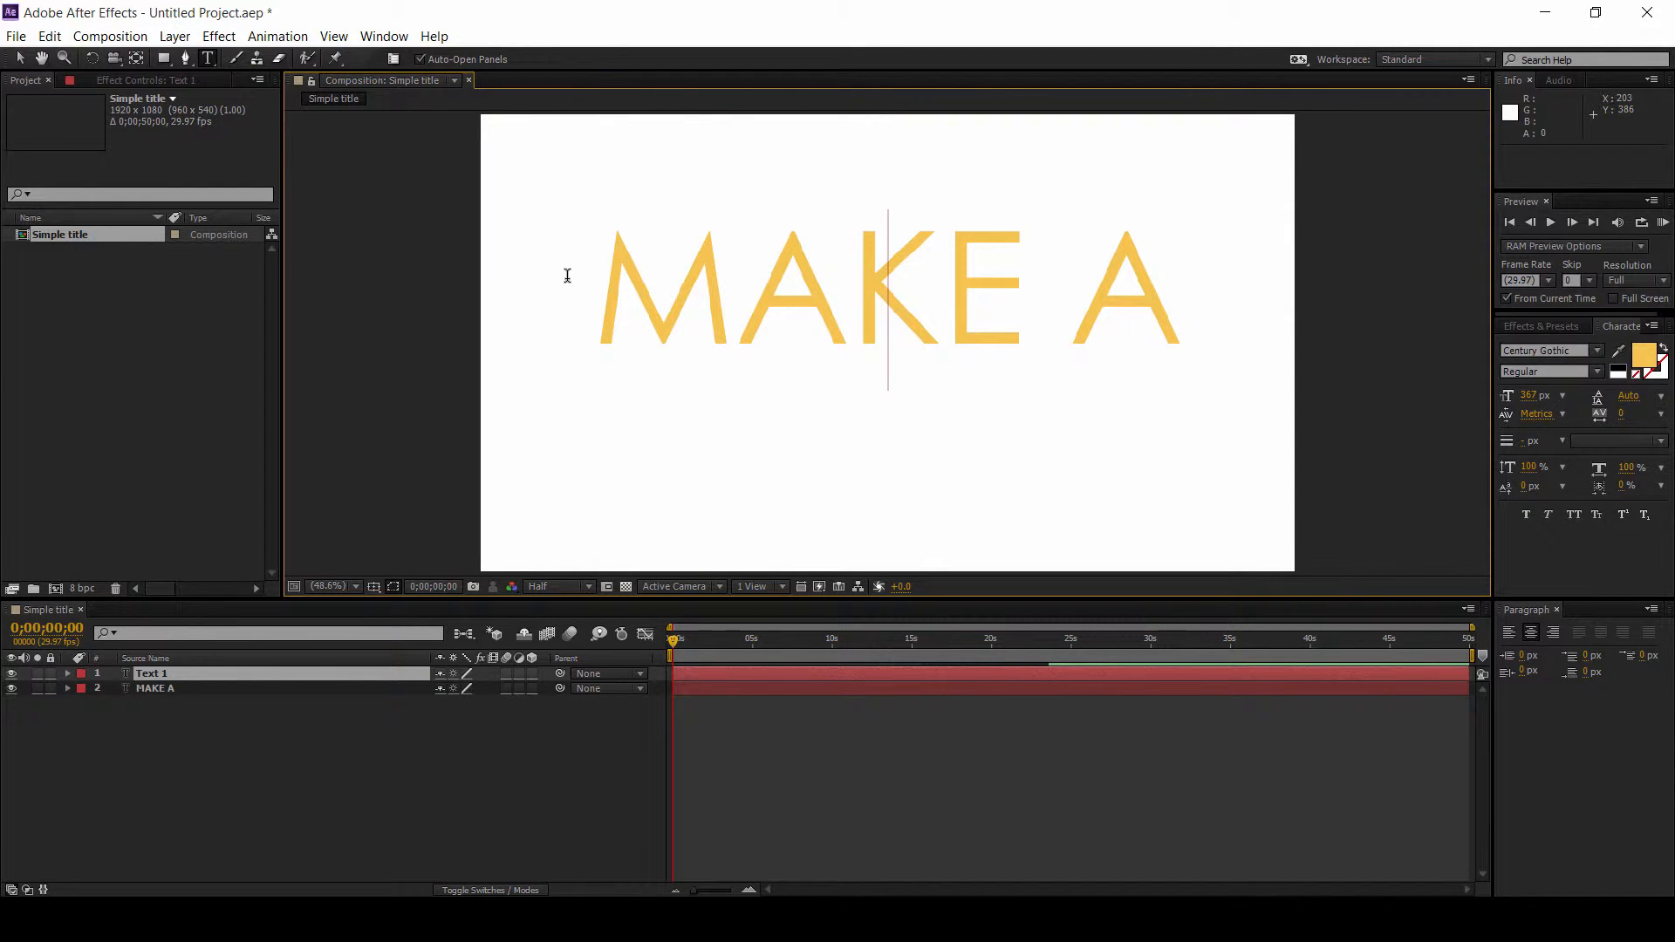
{"action": "type", "text": "lOBSTE"}
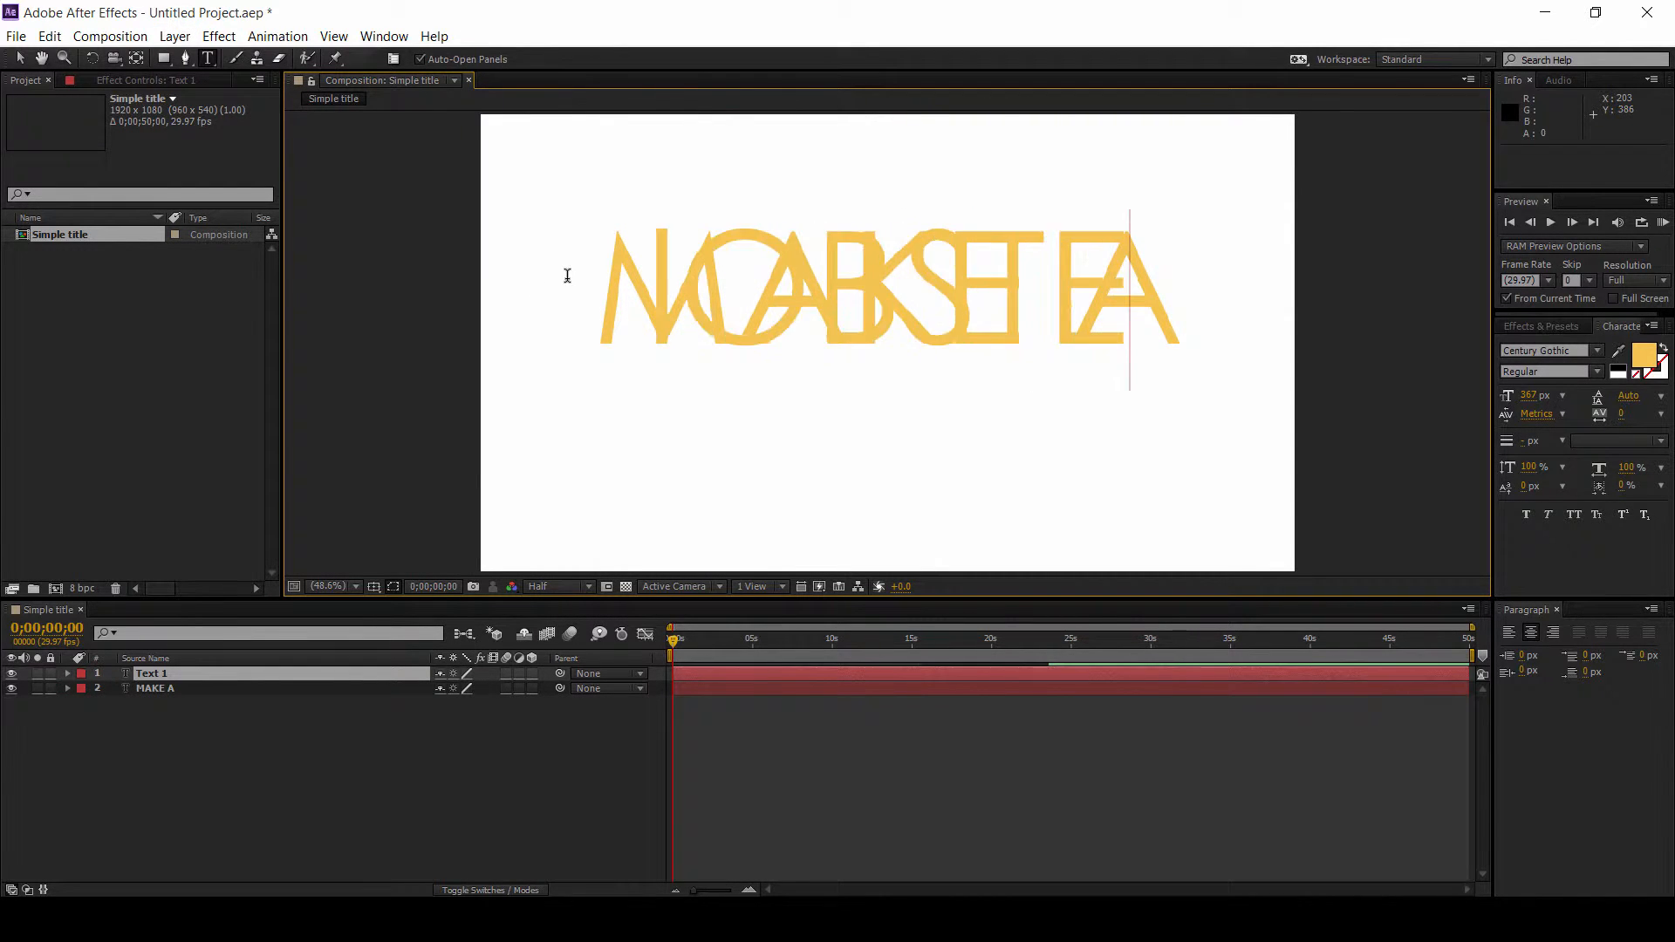
{"action": "type", "text": "R"}
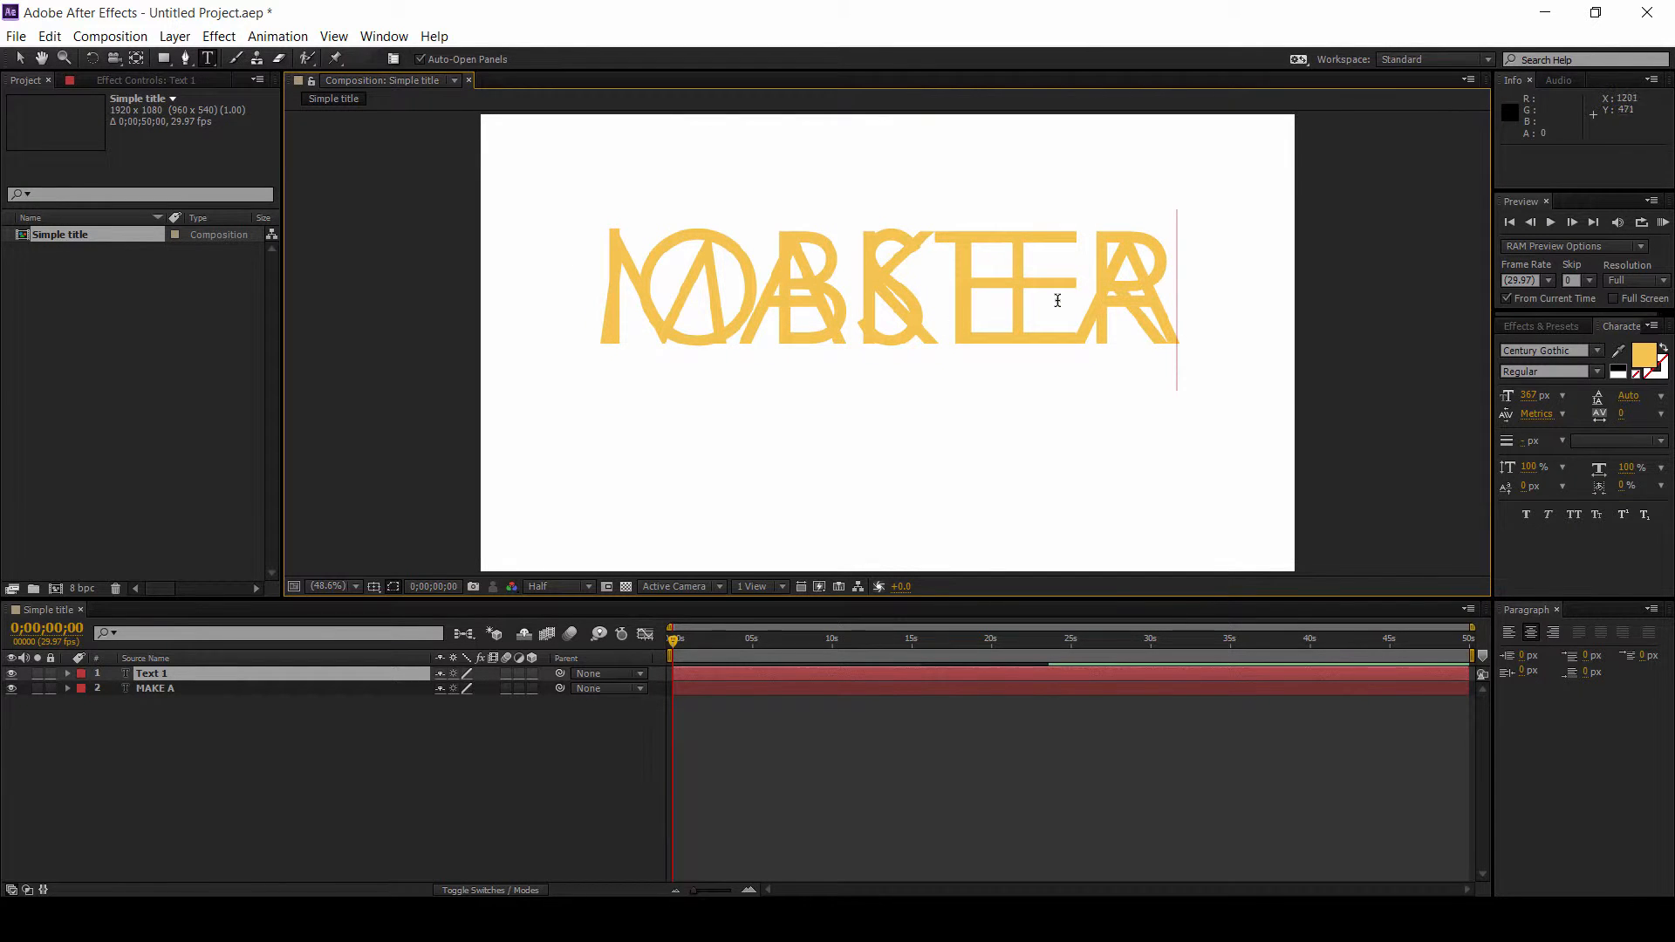
Step: Move the lOBSTER text down so it sits below MAKE A
{"action": "left_click_drag", "start_coordinate": [1225, 292], "coordinate": [1233, 427]}
{"action": "left_click", "coordinate": [222, 703]}
{"action": "left_click", "coordinate": [222, 689]}
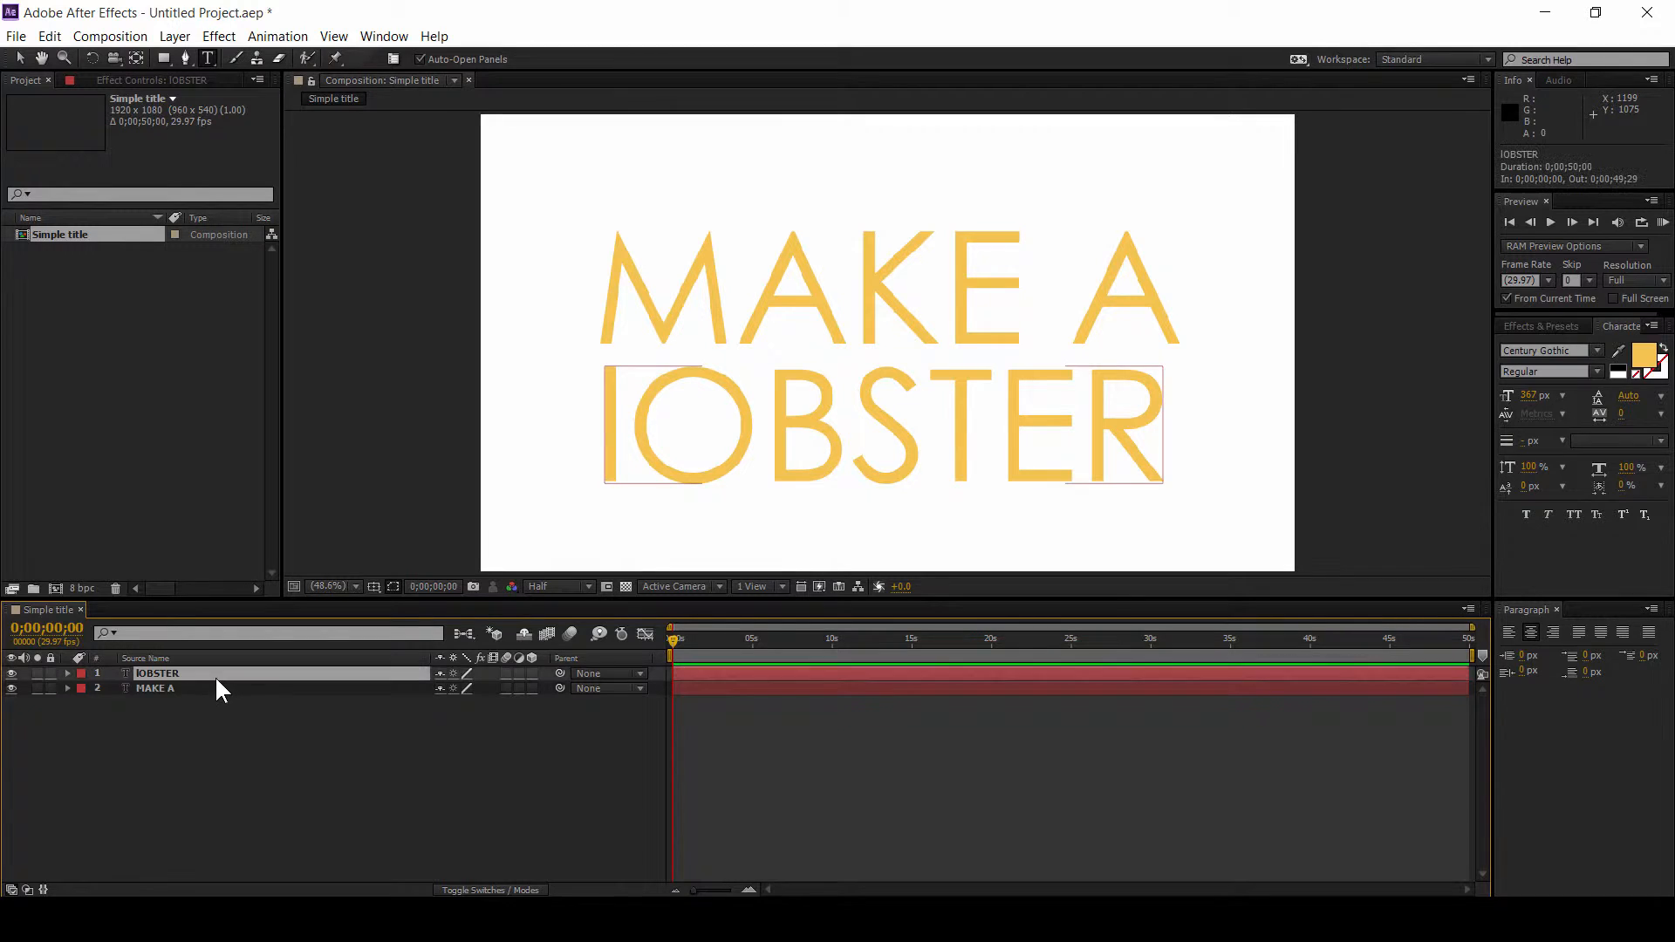
{"action": "left_click", "coordinate": [259, 764]}
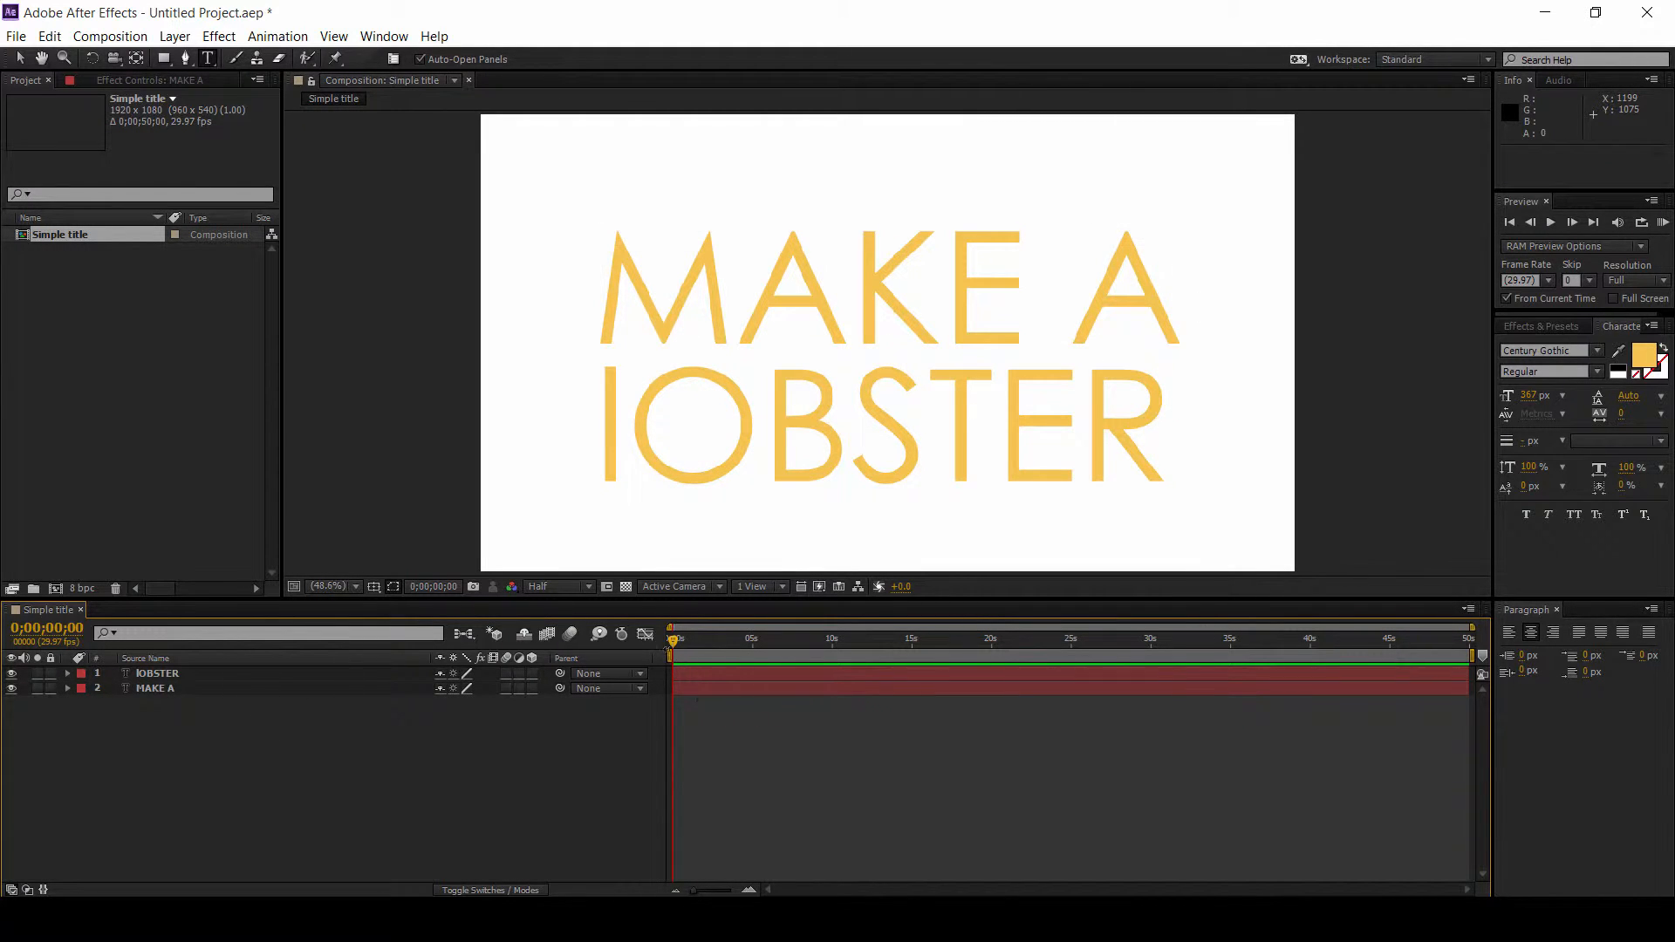
Step: Scrub the opening frames of the reference video to examine how the words animate in
{"action": "key", "text": "alt+Tab"}
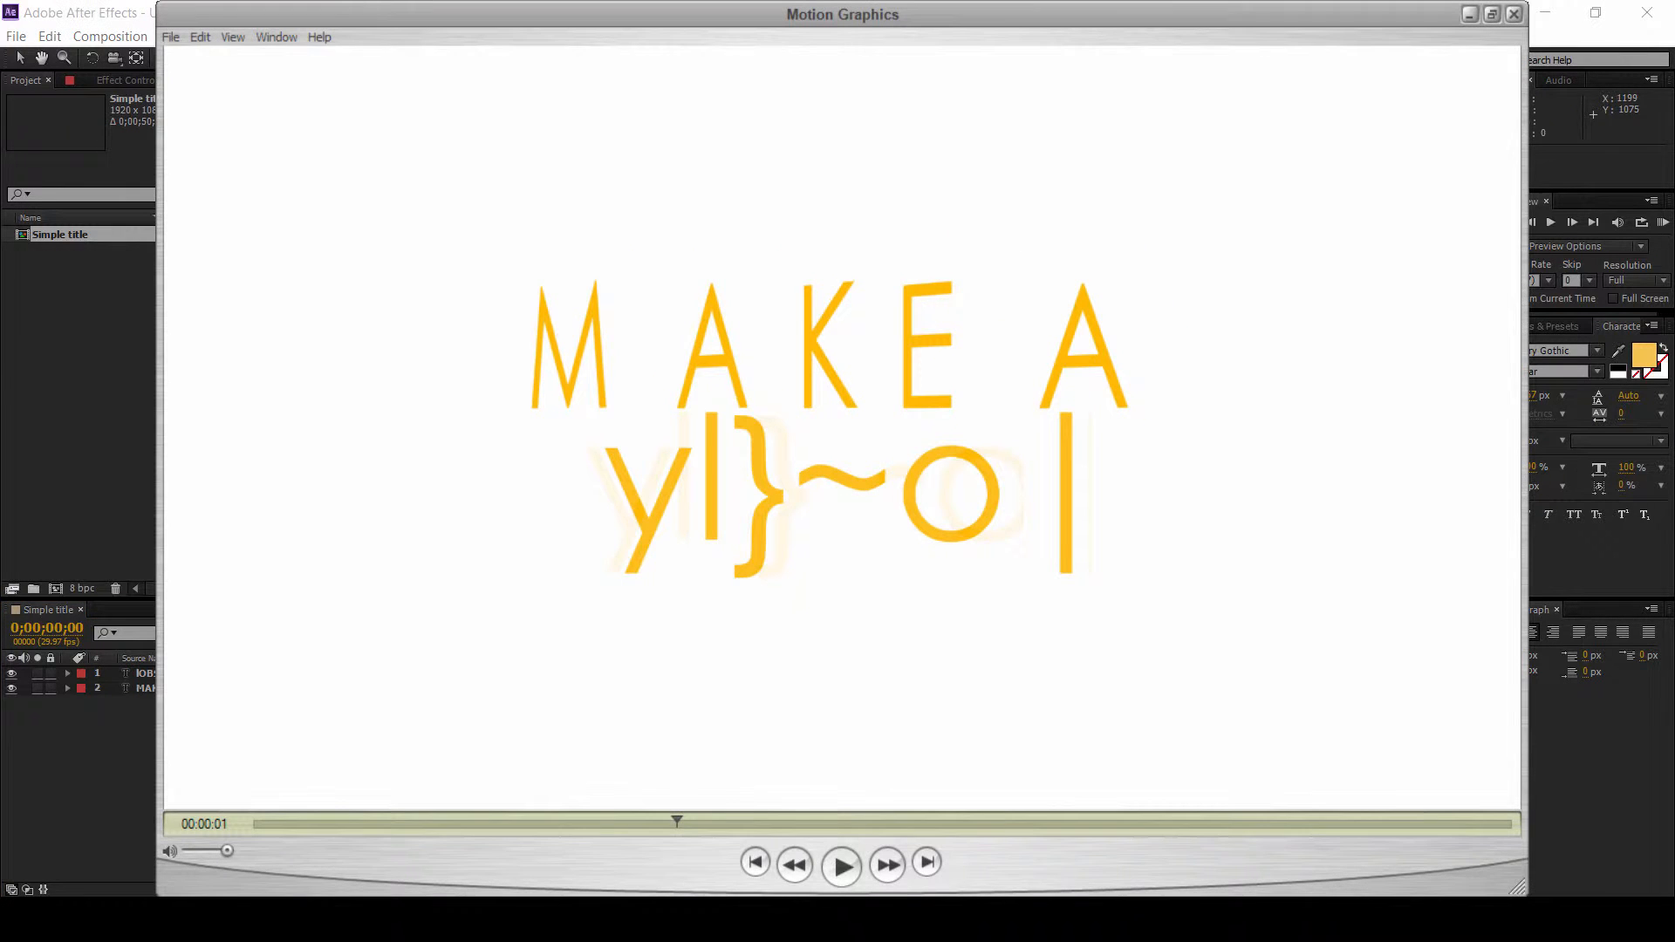
{"action": "mouse_move", "coordinate": [672, 813]}
{"action": "left_mouse_down"}
{"action": "mouse_move", "coordinate": [726, 815]}
{"action": "mouse_move", "coordinate": [606, 811]}
{"action": "left_mouse_up"}
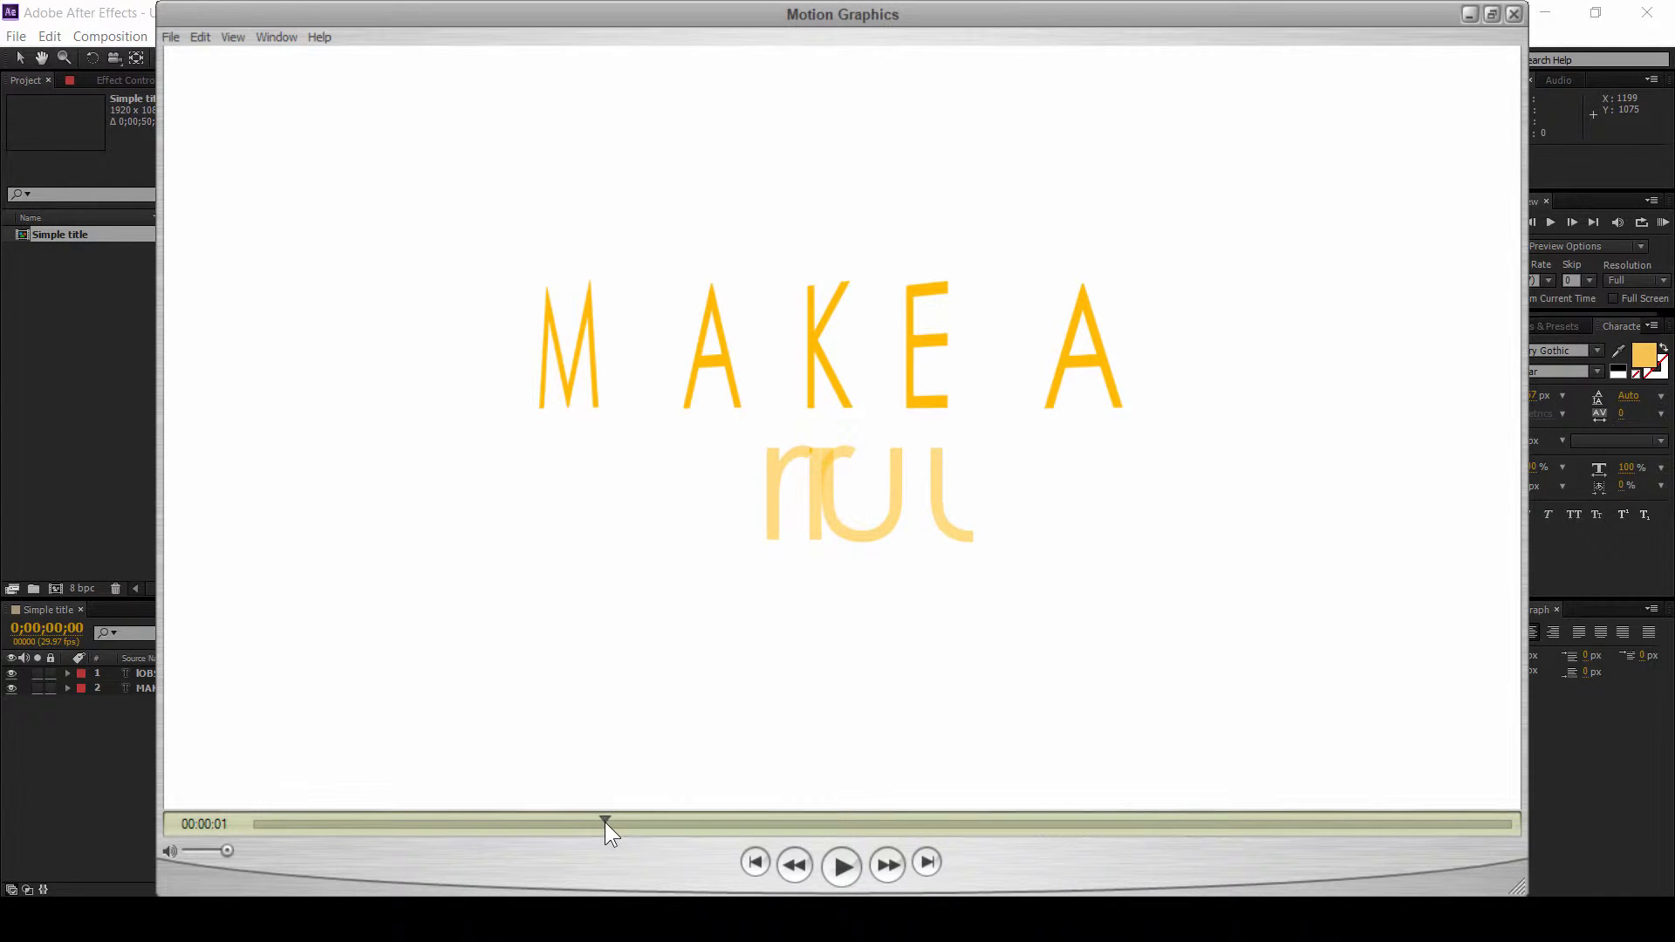
{"action": "mouse_move", "coordinate": [604, 822]}
{"action": "left_mouse_down"}
{"action": "mouse_move", "coordinate": [532, 824]}
{"action": "mouse_move", "coordinate": [599, 824]}
{"action": "left_mouse_up"}
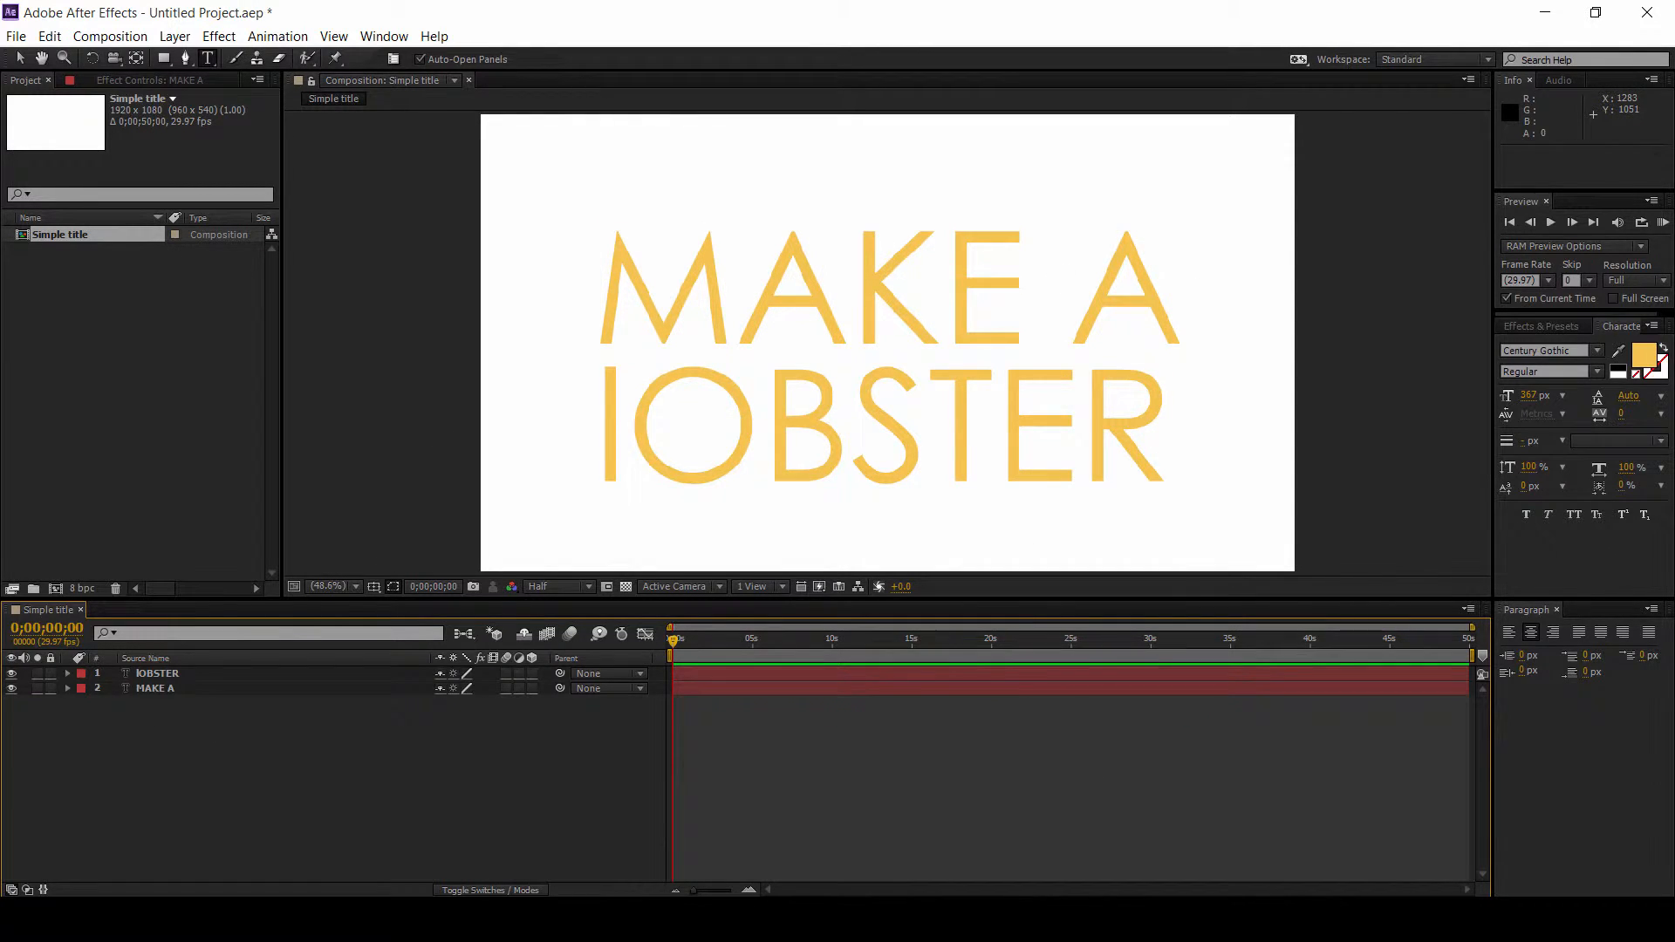
{"action": "mouse_move", "coordinate": [1233, 920]}
{"action": "left_click", "coordinate": [1309, 837]}
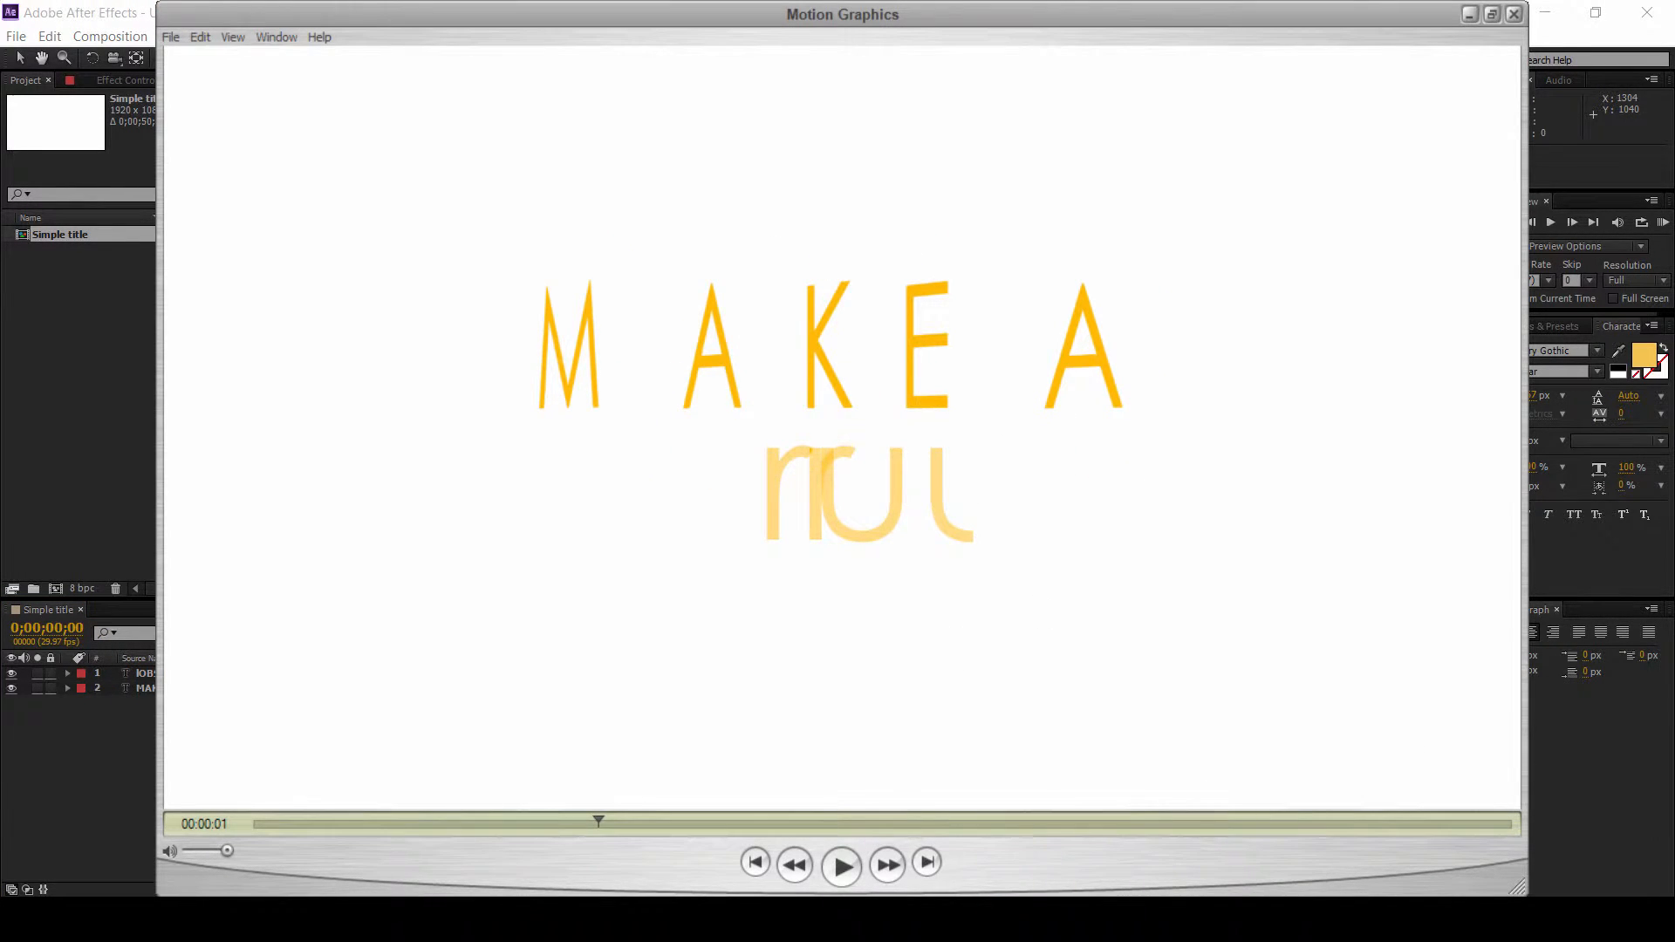
{"action": "key", "text": "alt+Tab"}
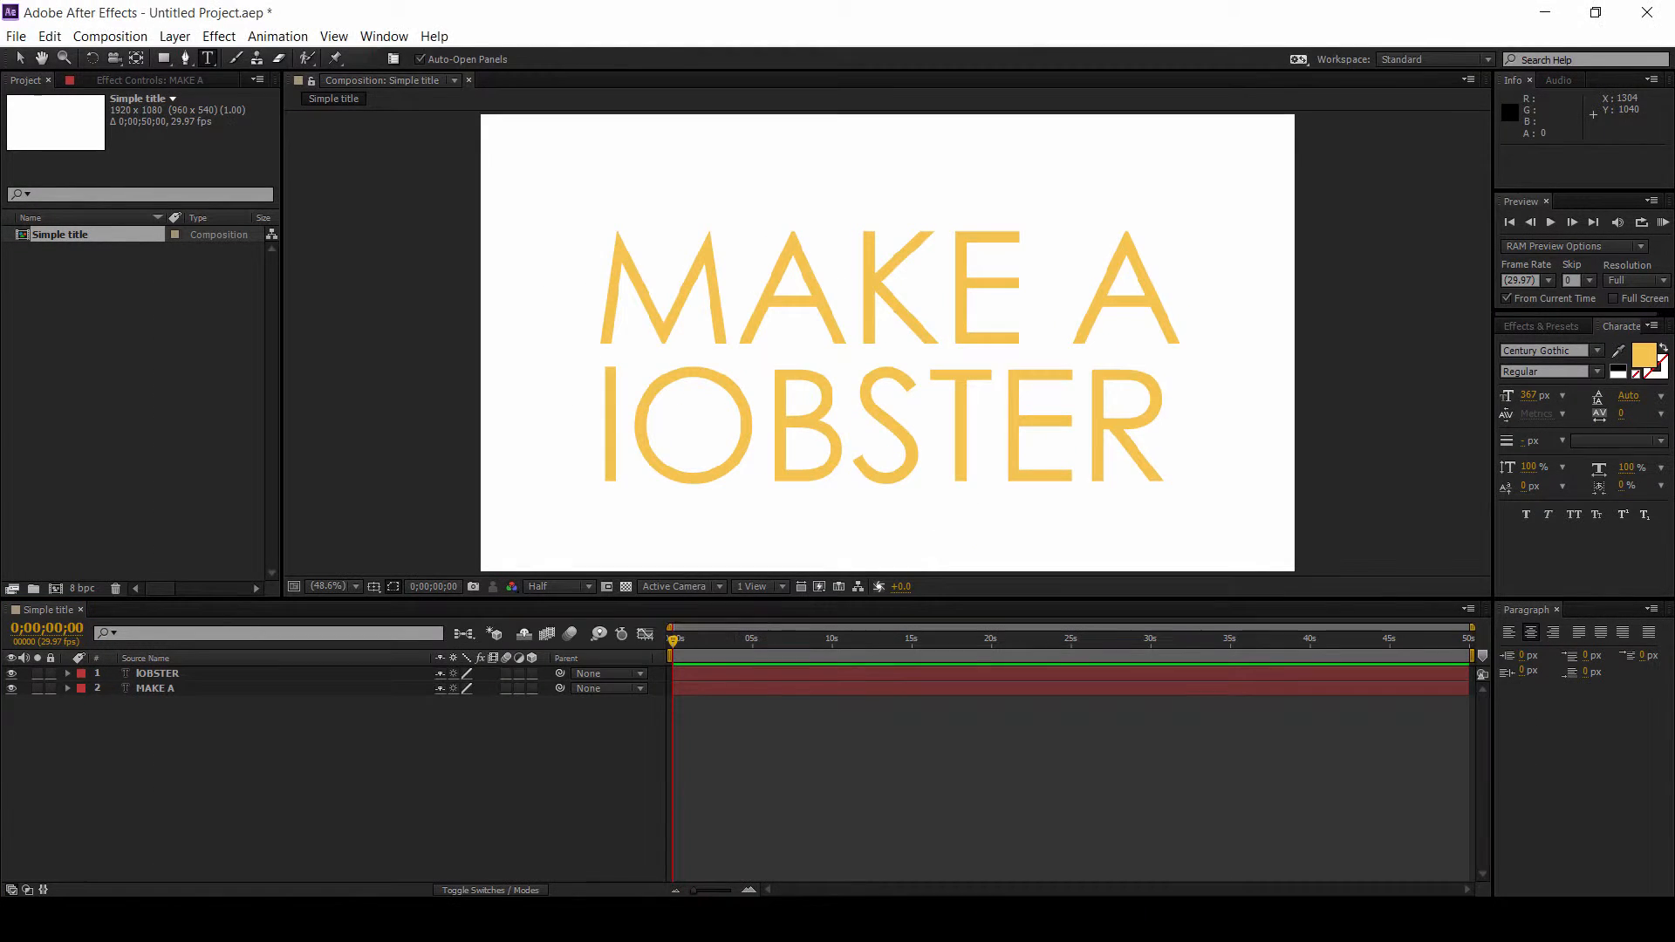
Step: Expand the MAKE A layer's Transform properties and set its Rotation to 28 degrees
{"action": "left_click", "coordinate": [186, 701]}
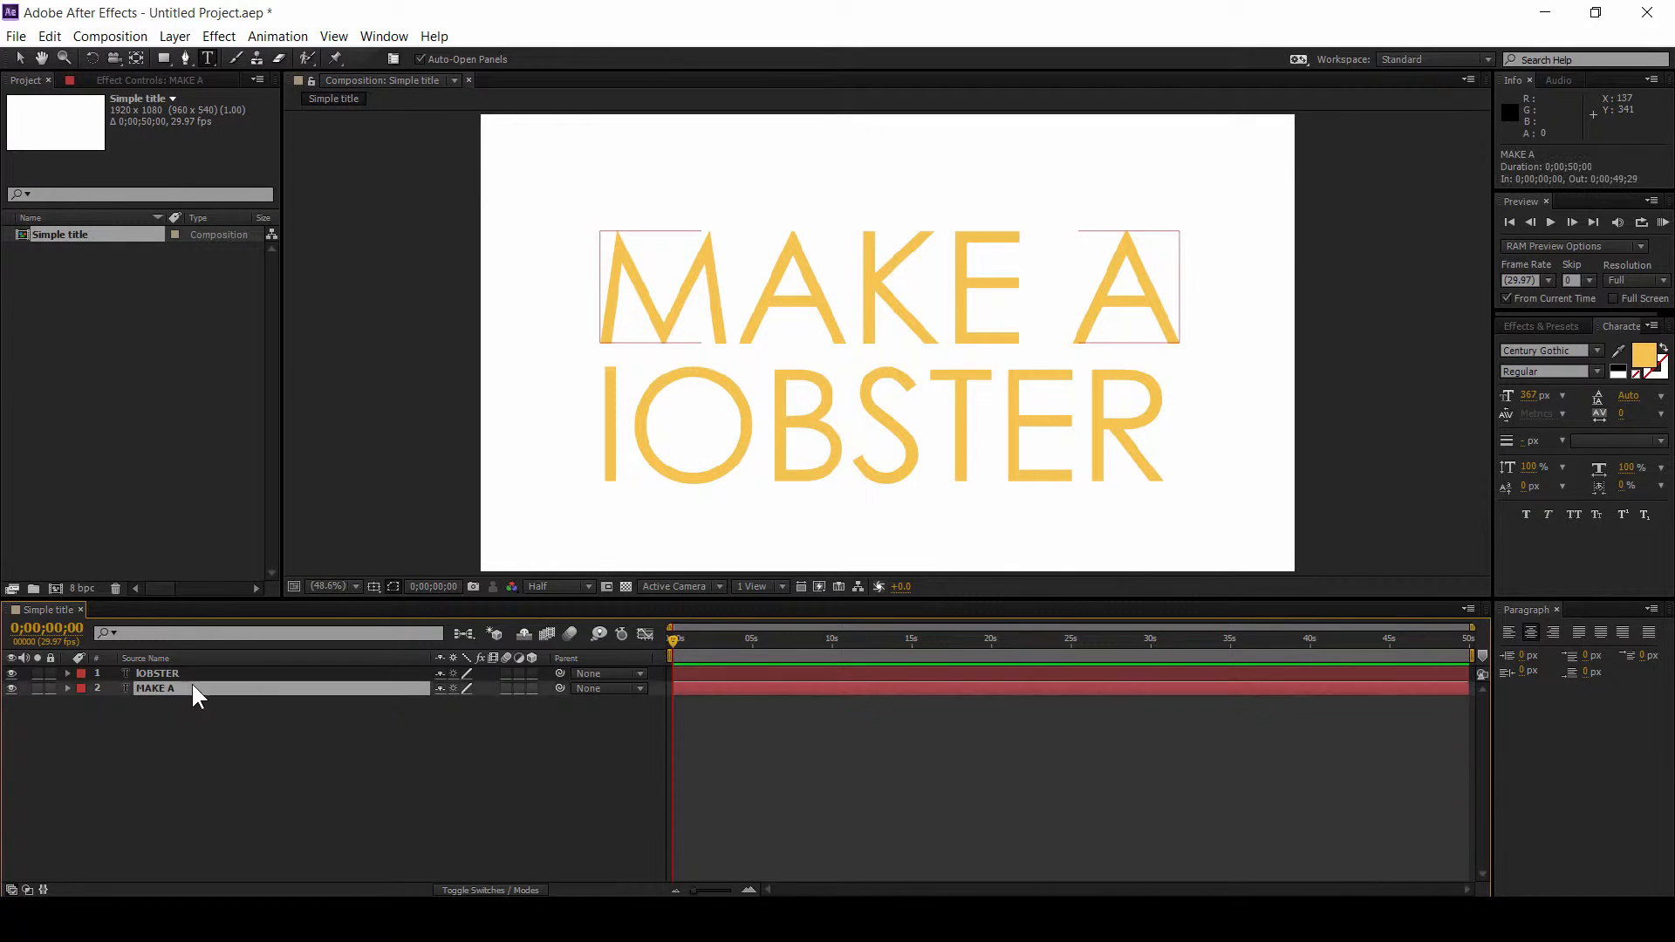
{"action": "left_click", "coordinate": [67, 689]}
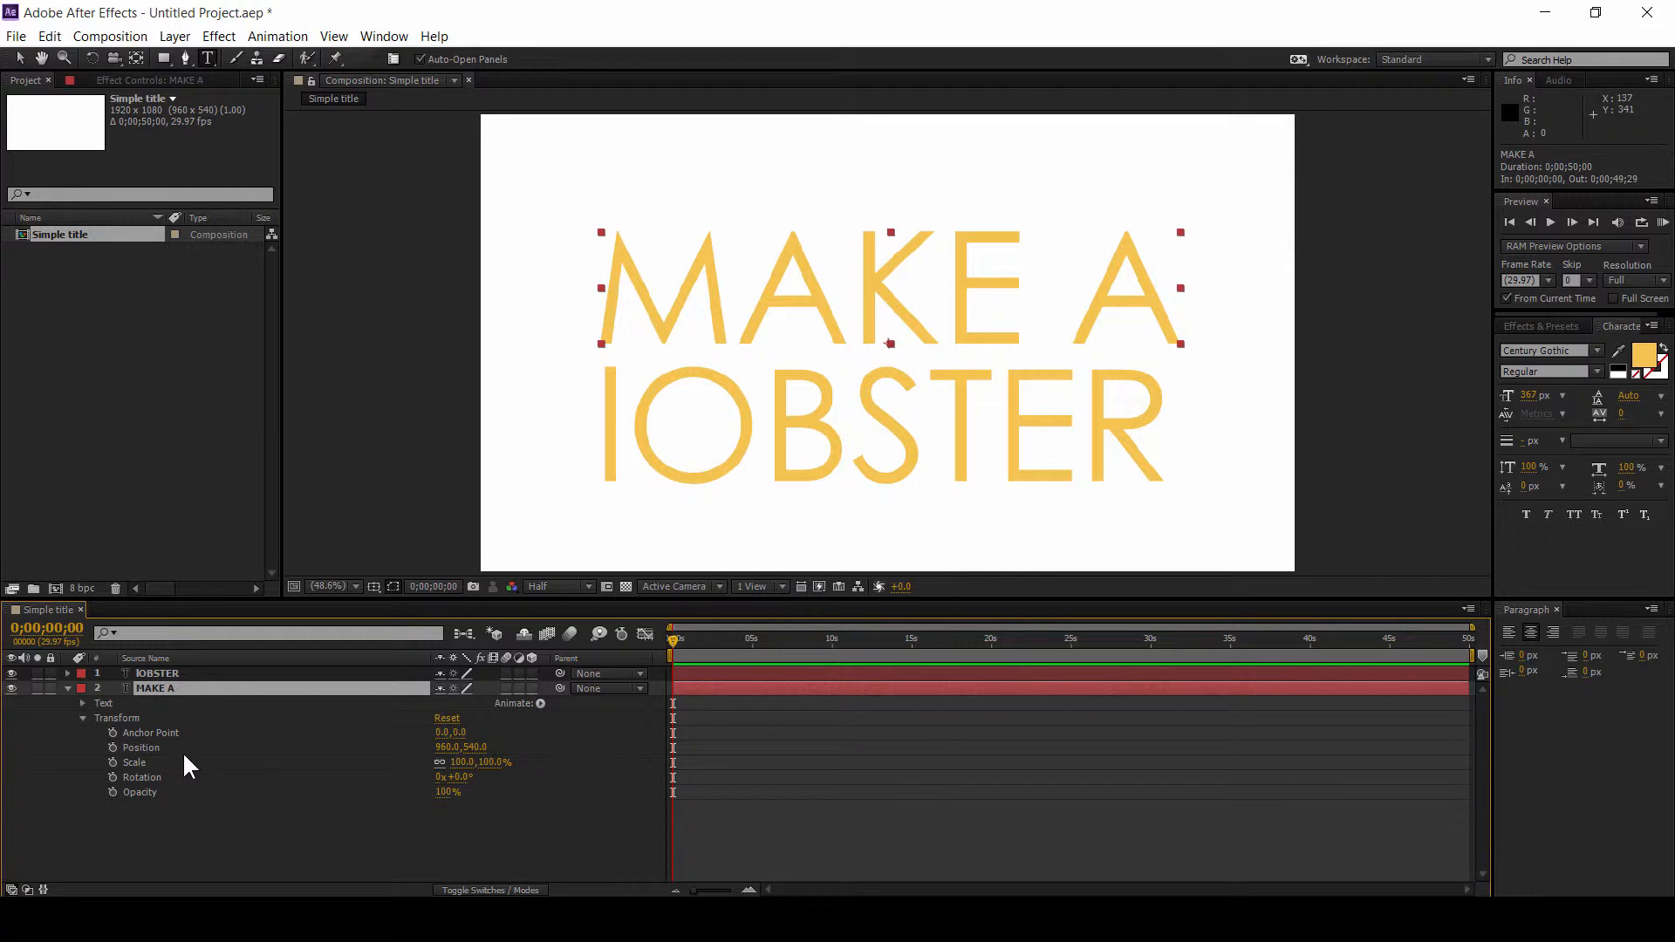
{"action": "left_click", "coordinate": [141, 777]}
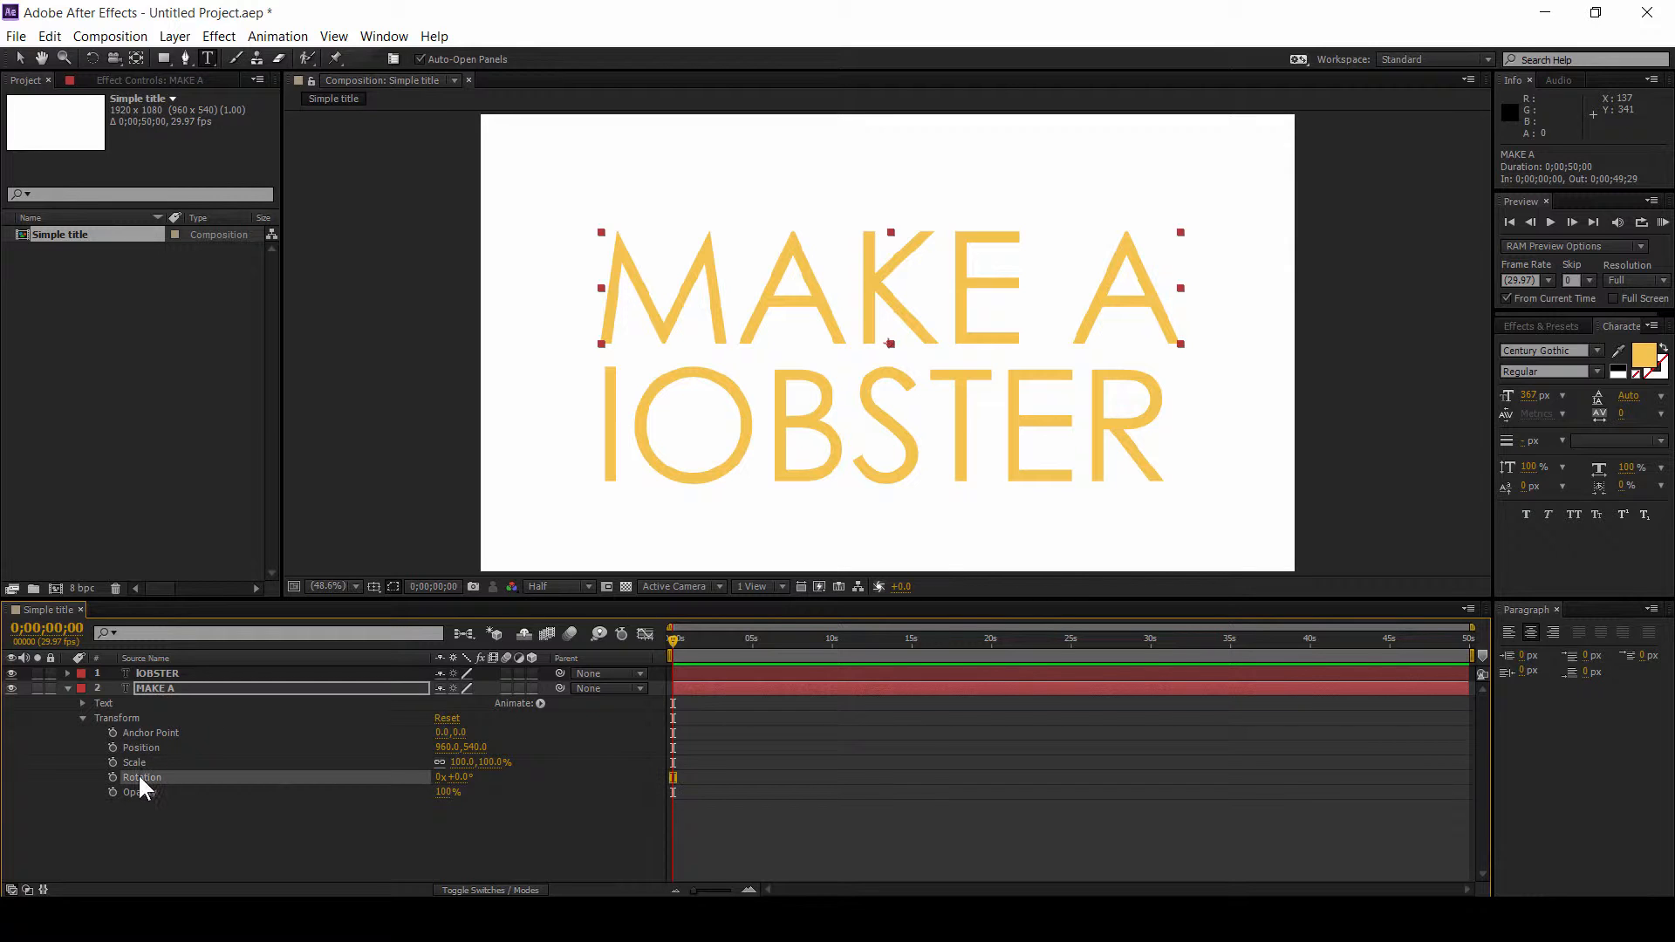
{"action": "left_click_drag", "start_coordinate": [463, 782], "coordinate": [511, 804]}
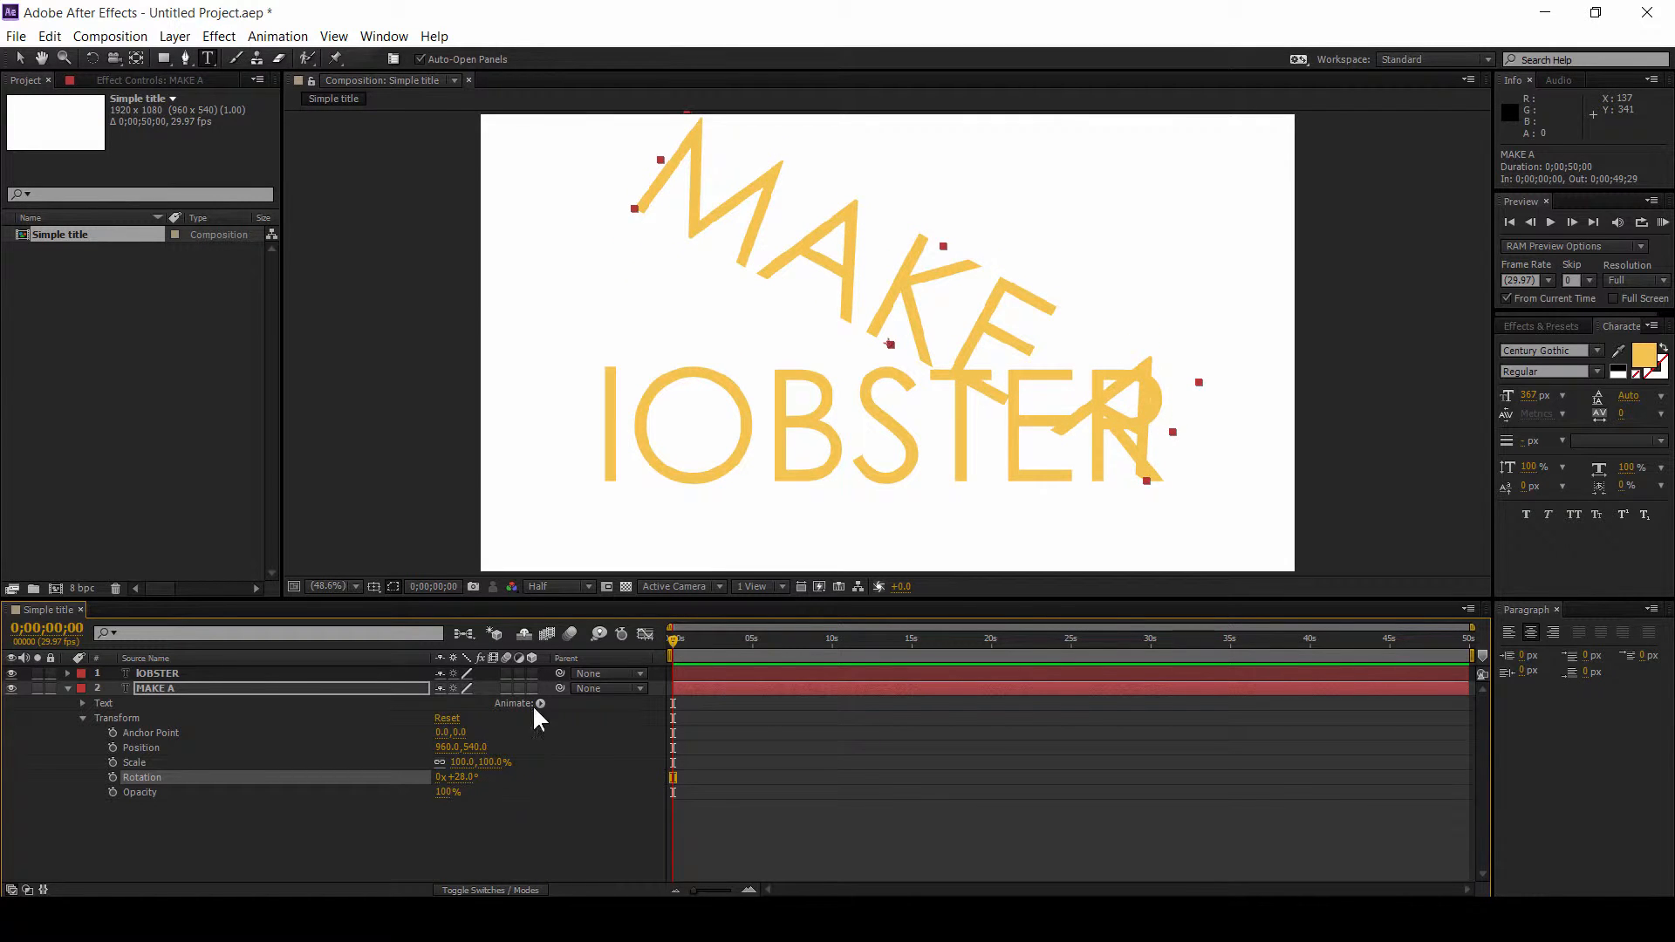
Step: Undo the 28 degree rotation on the MAKE A layer
{"action": "left_click", "coordinate": [68, 688]}
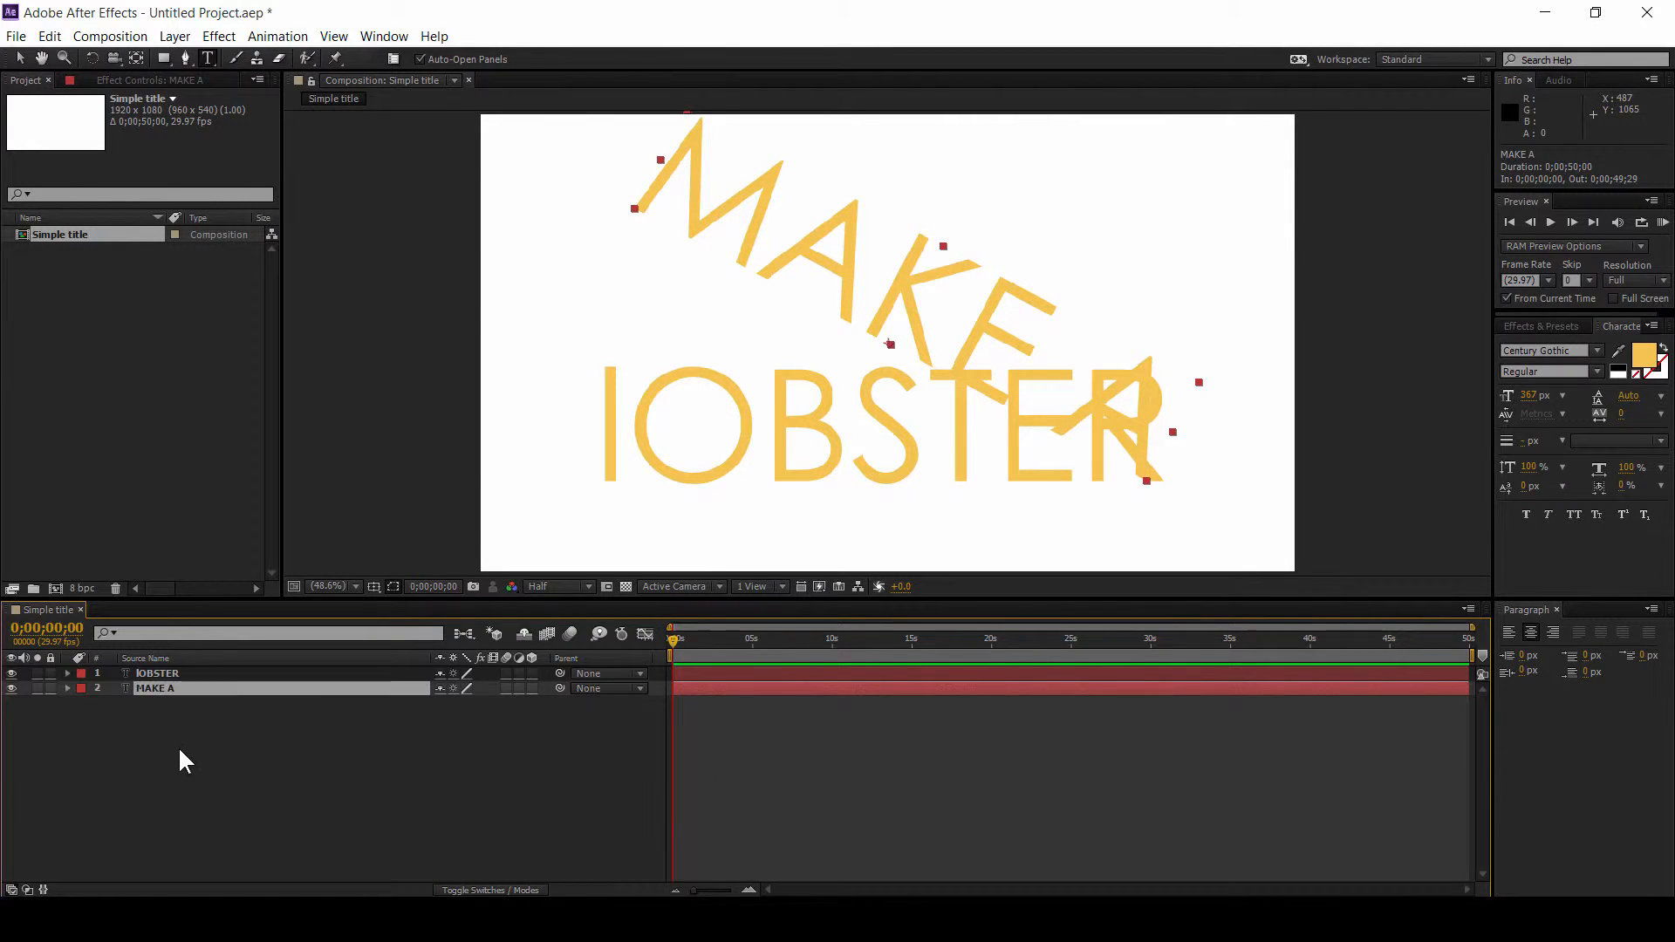
{"action": "left_click", "coordinate": [180, 751]}
{"action": "left_click", "coordinate": [213, 689]}
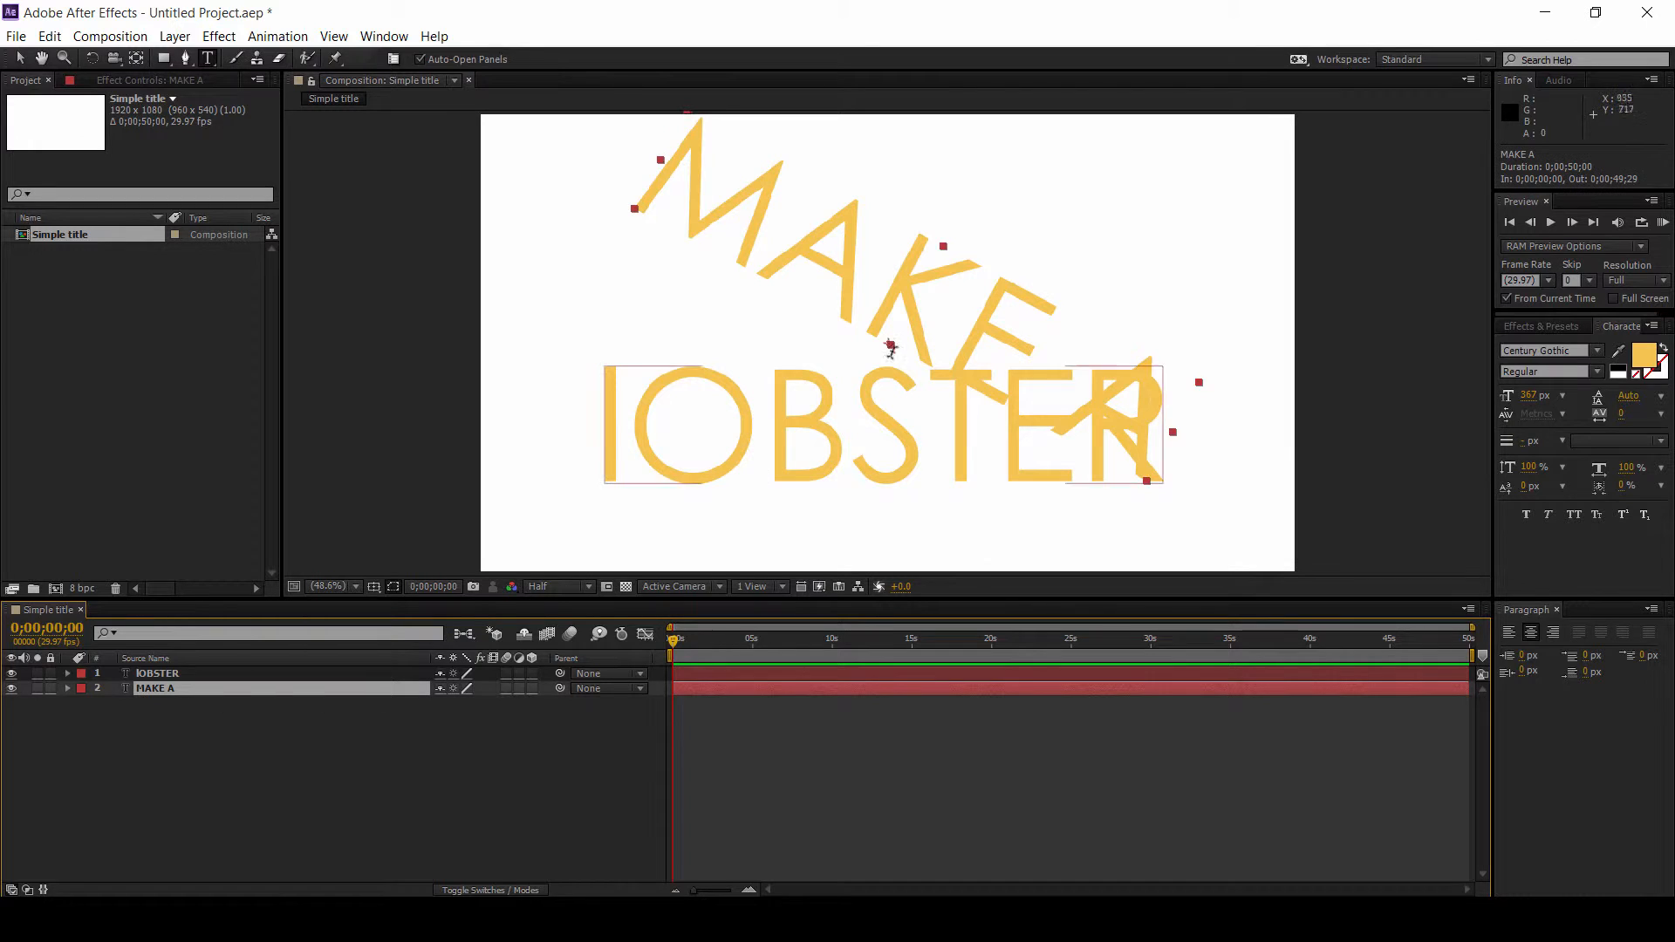
{"action": "key", "text": "ctrl+z"}
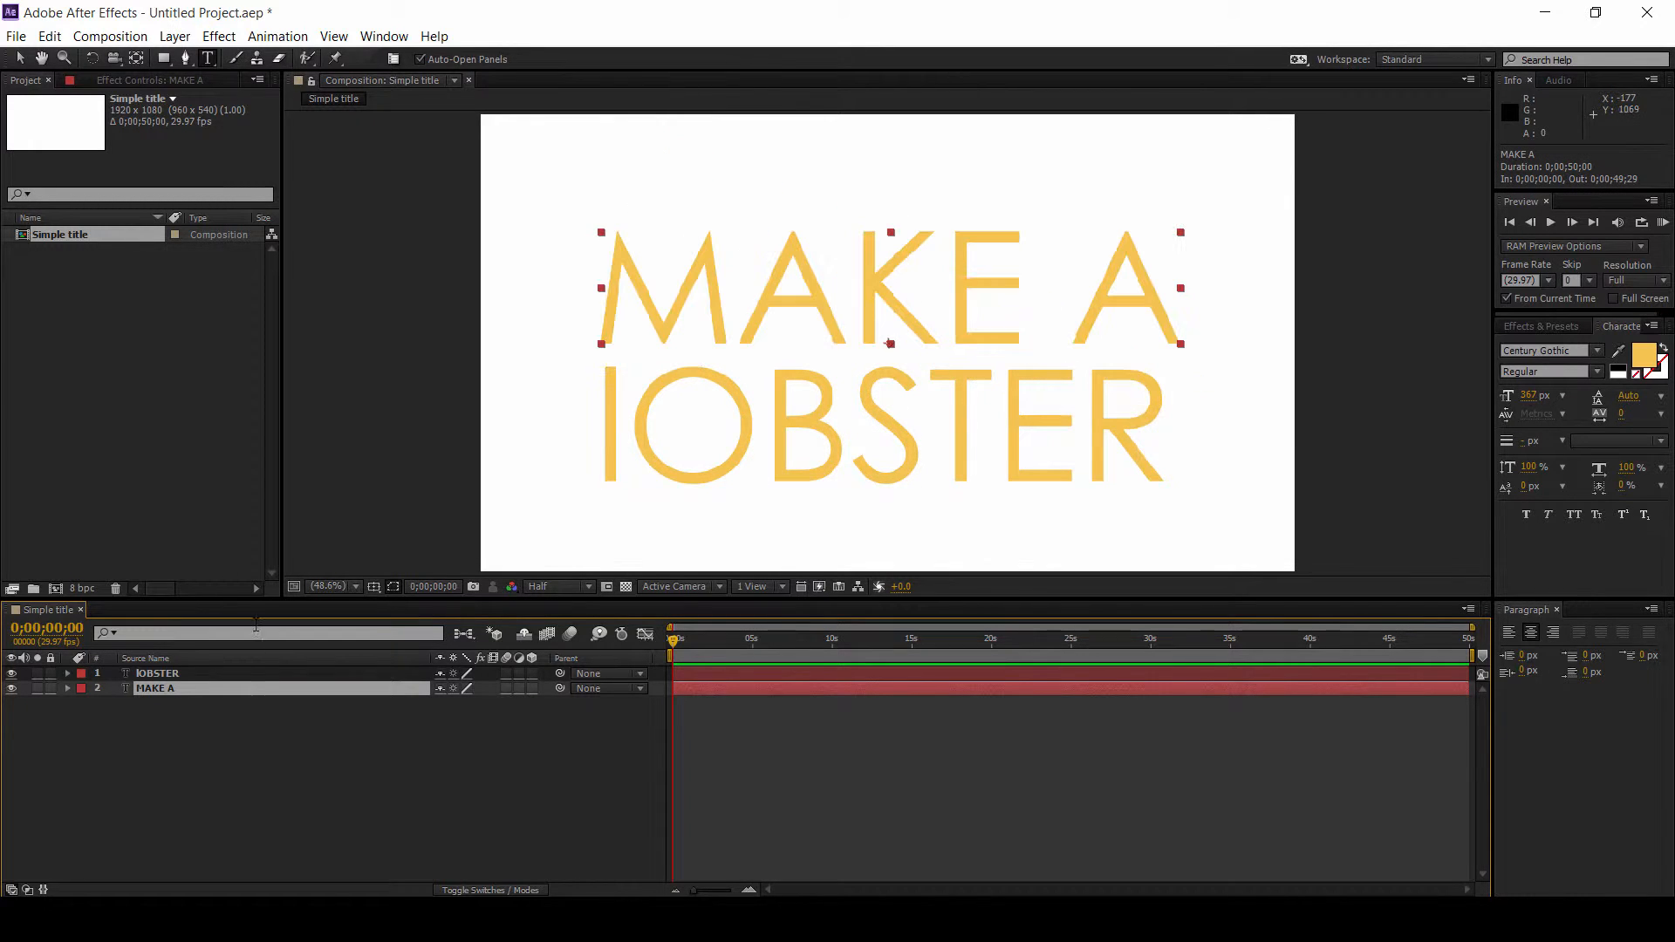
Step: Enable per-character 3D on the MAKE A text layer
{"action": "left_click", "coordinate": [278, 38]}
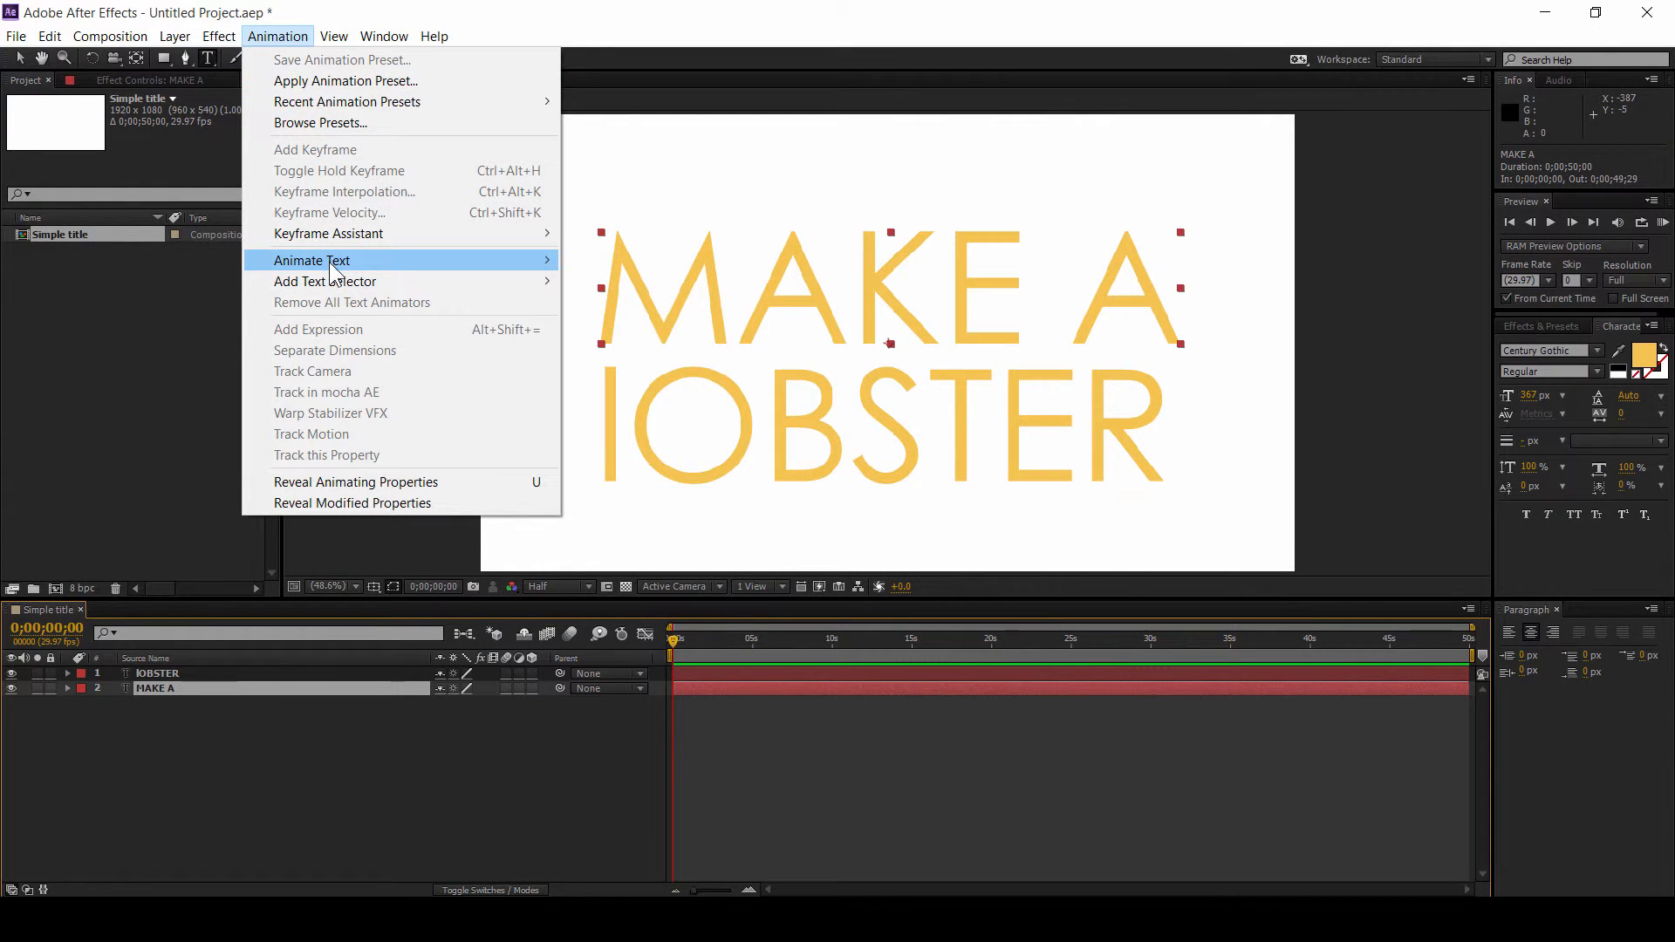
{"action": "mouse_move", "coordinate": [334, 267]}
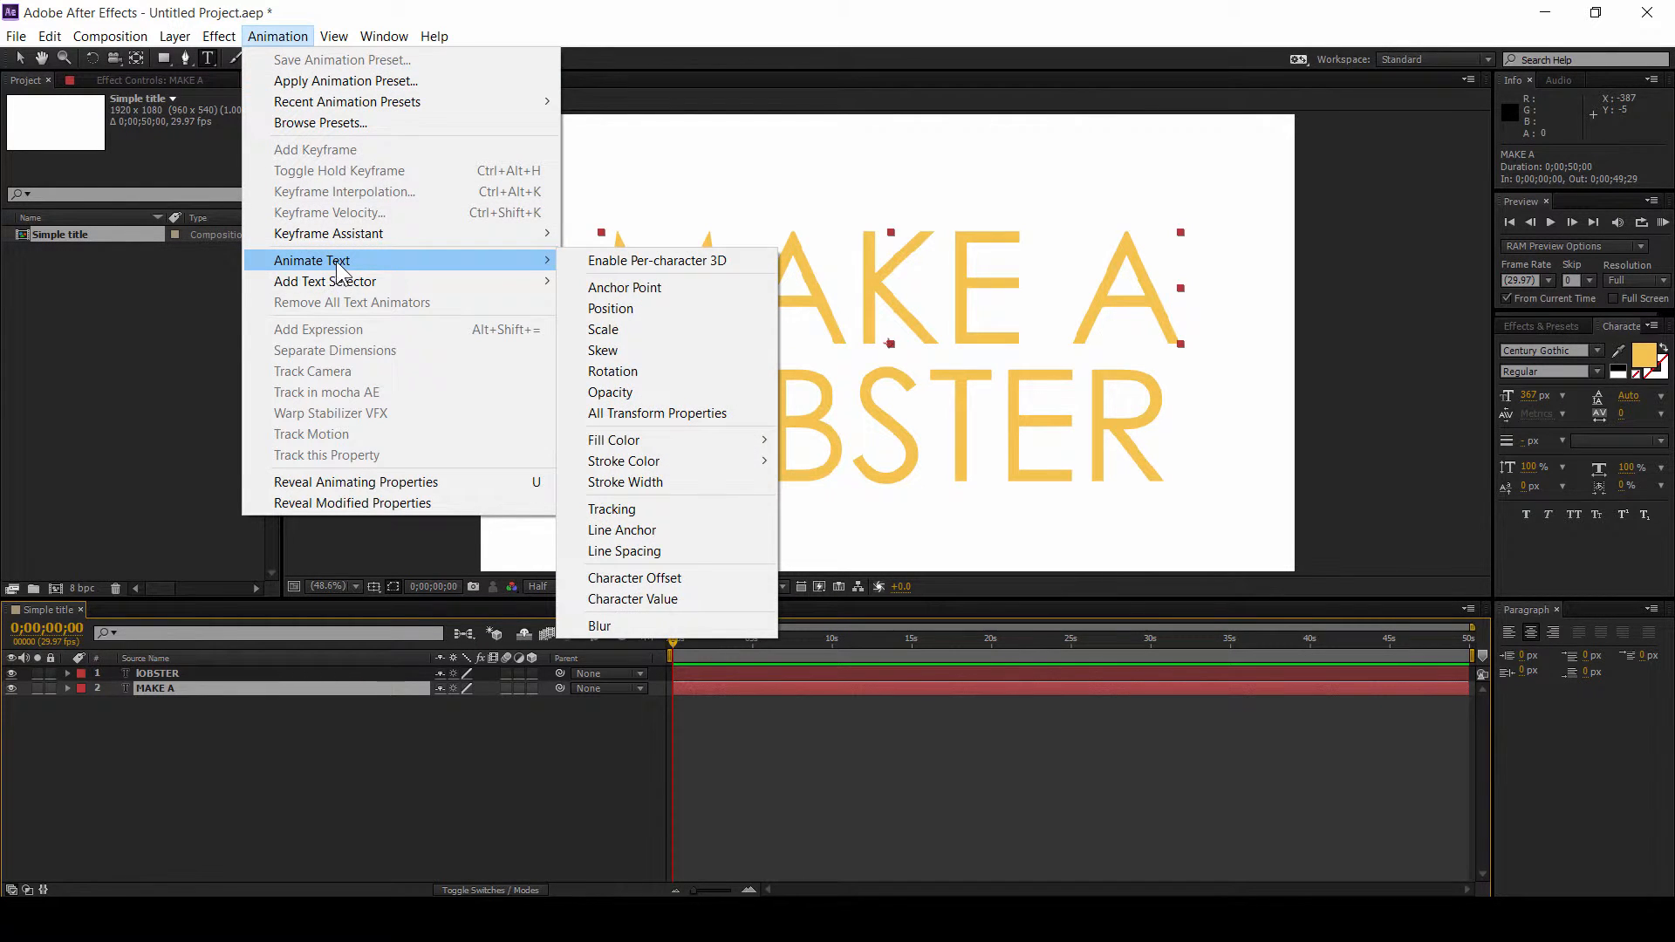
{"action": "left_click", "coordinate": [670, 261]}
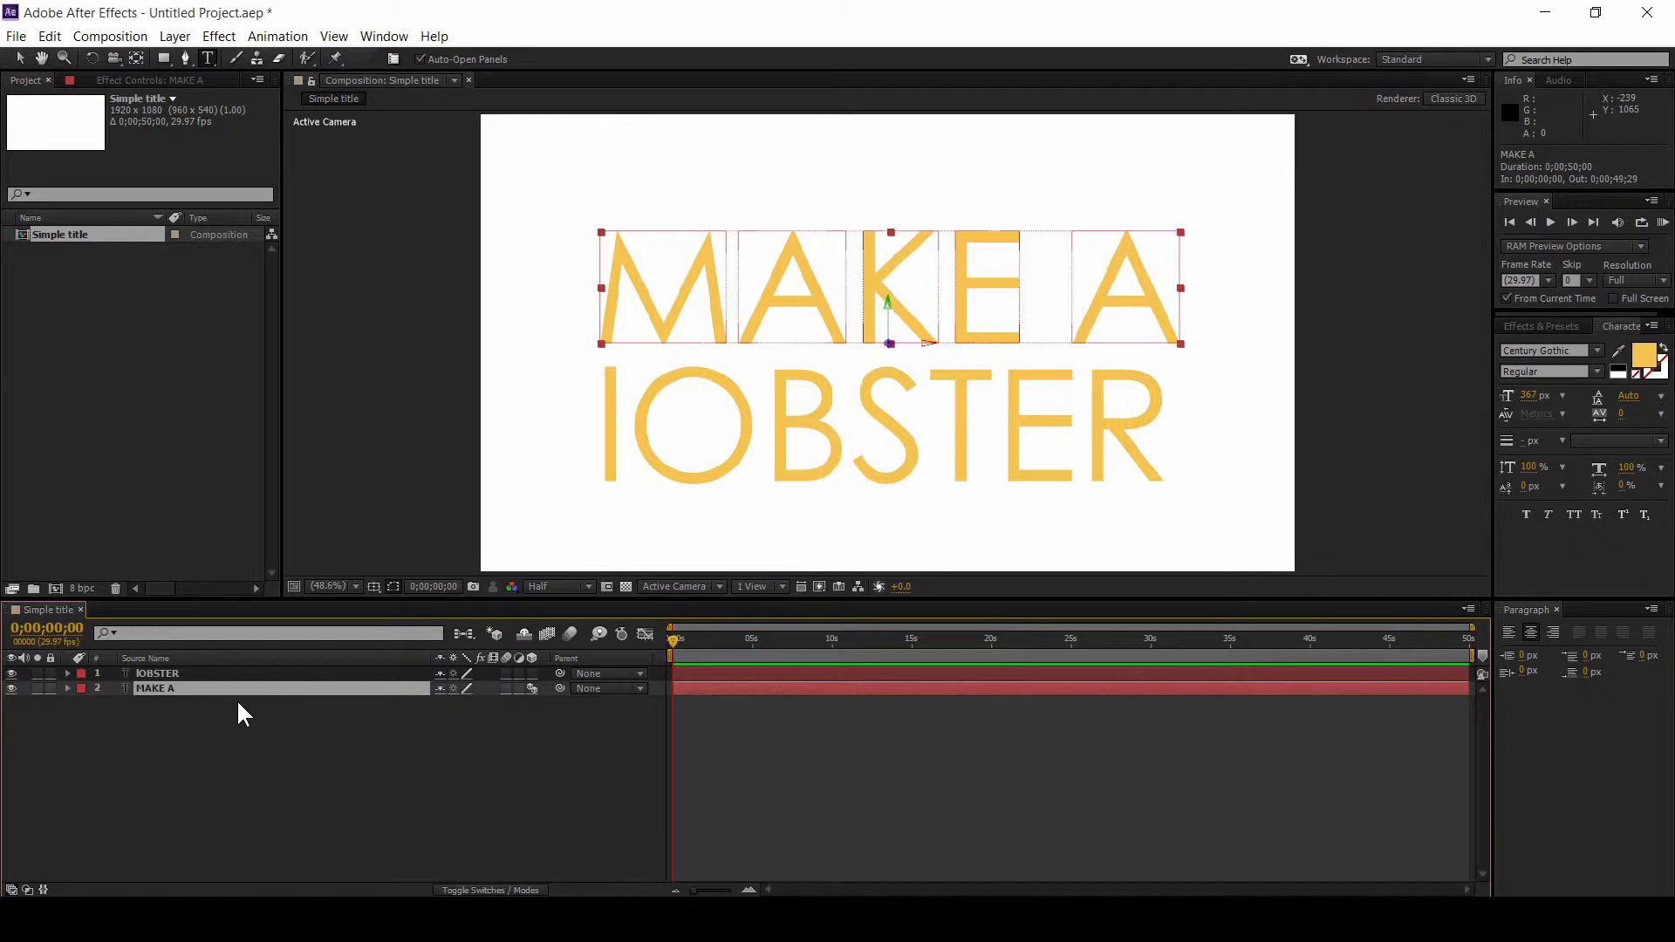
Step: Reveal the MAKE A layer's scale, opacity and rotation properties to inspect the 3D rotation options
{"action": "key", "text": "r"}
{"action": "key", "text": "s"}
{"action": "key", "text": "t"}
{"action": "key", "text": "shift+s"}
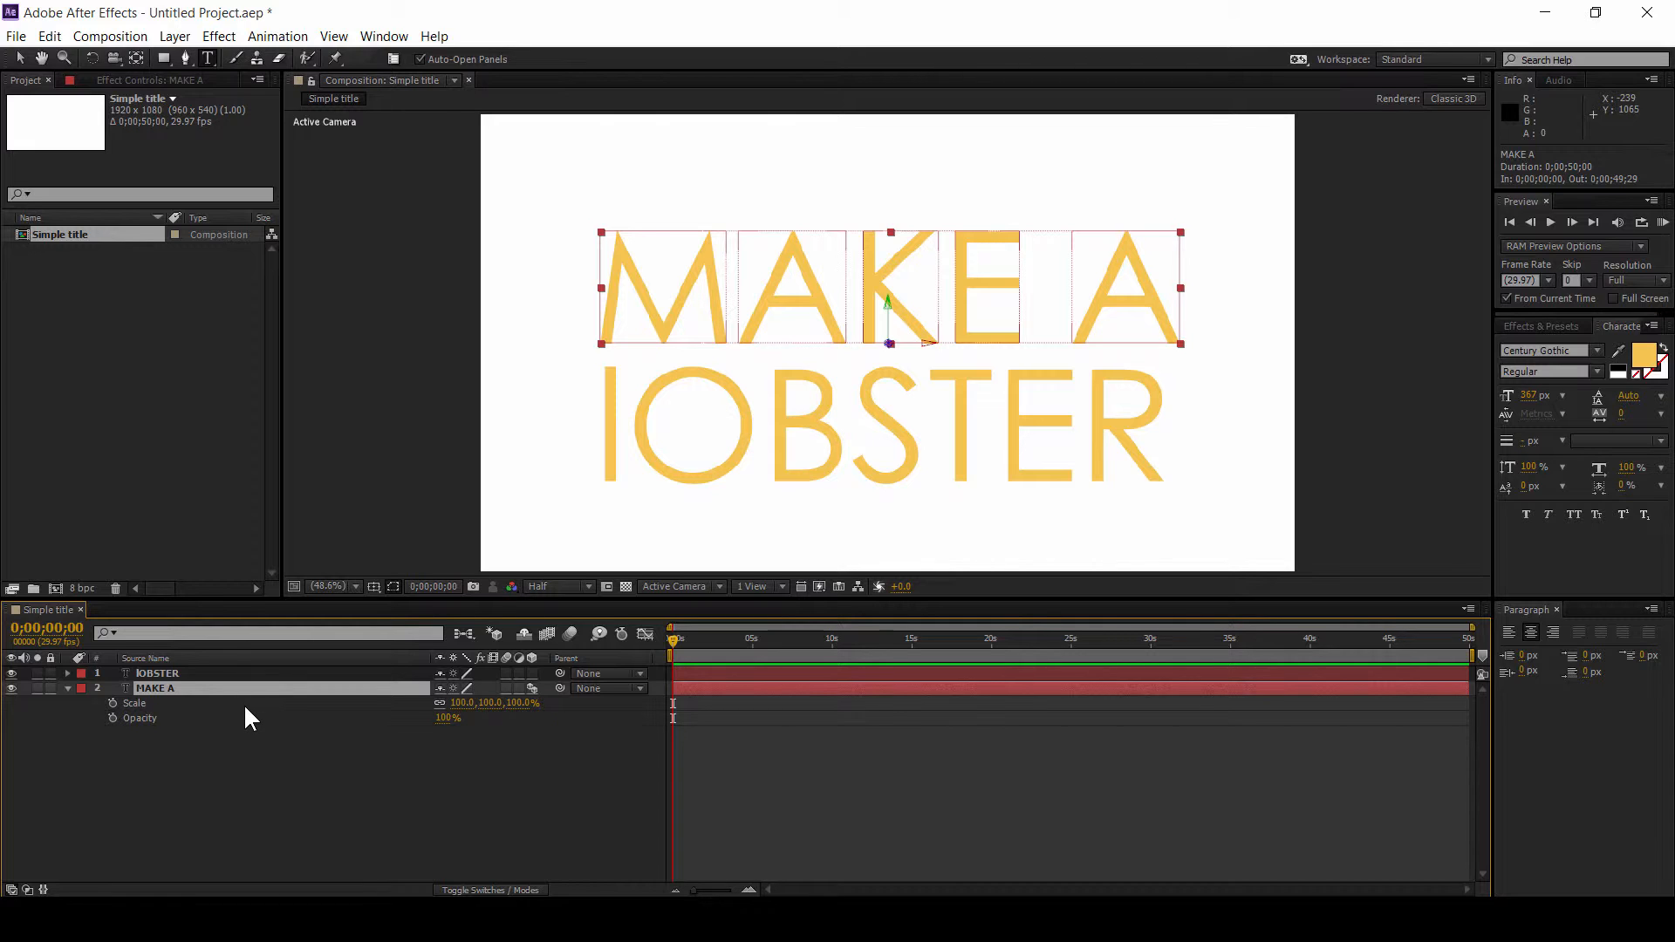
{"action": "key", "text": "shift"}
{"action": "key", "text": "shift+r"}
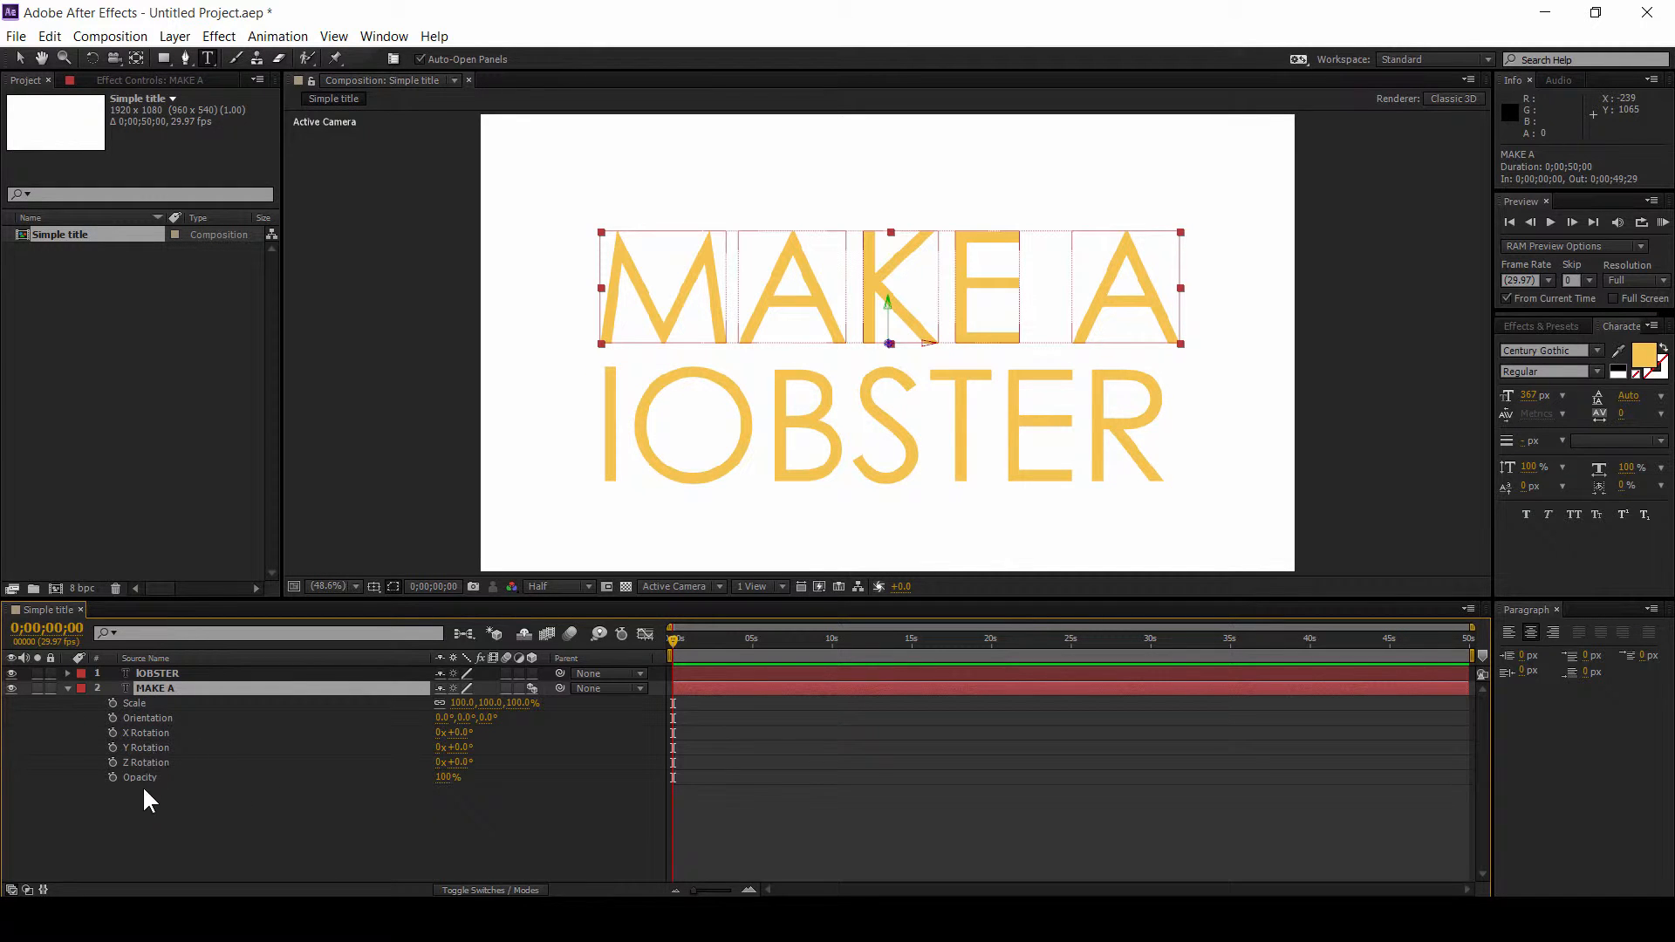
{"action": "key", "text": "ctrl+grave"}
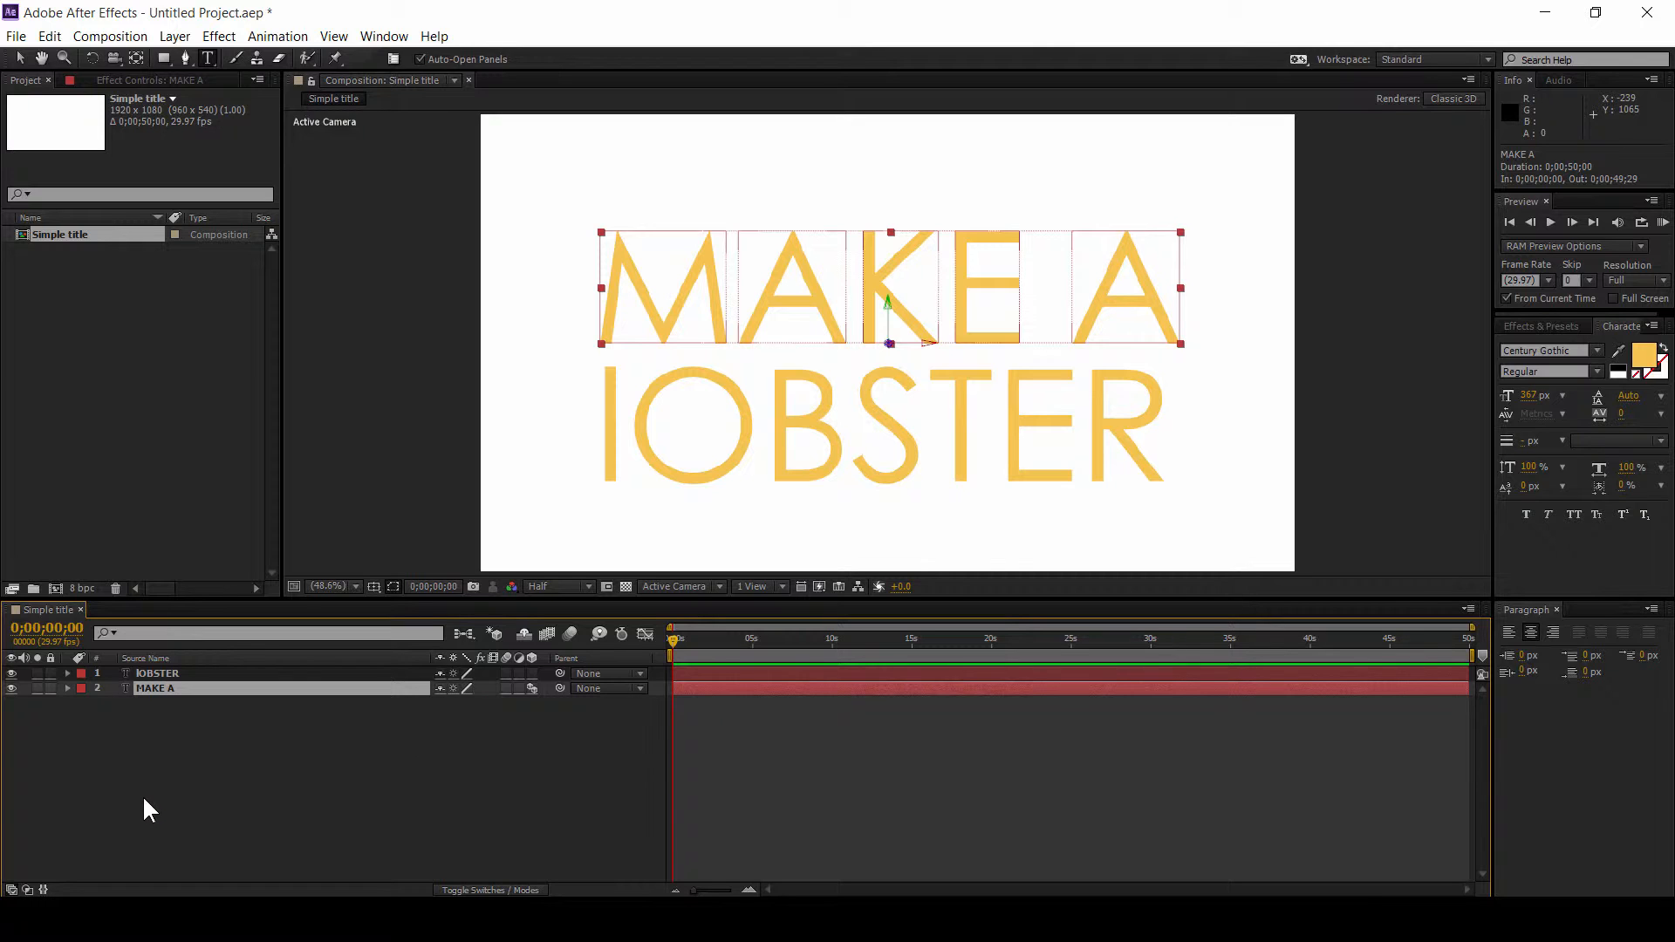
{"action": "key", "text": "r"}
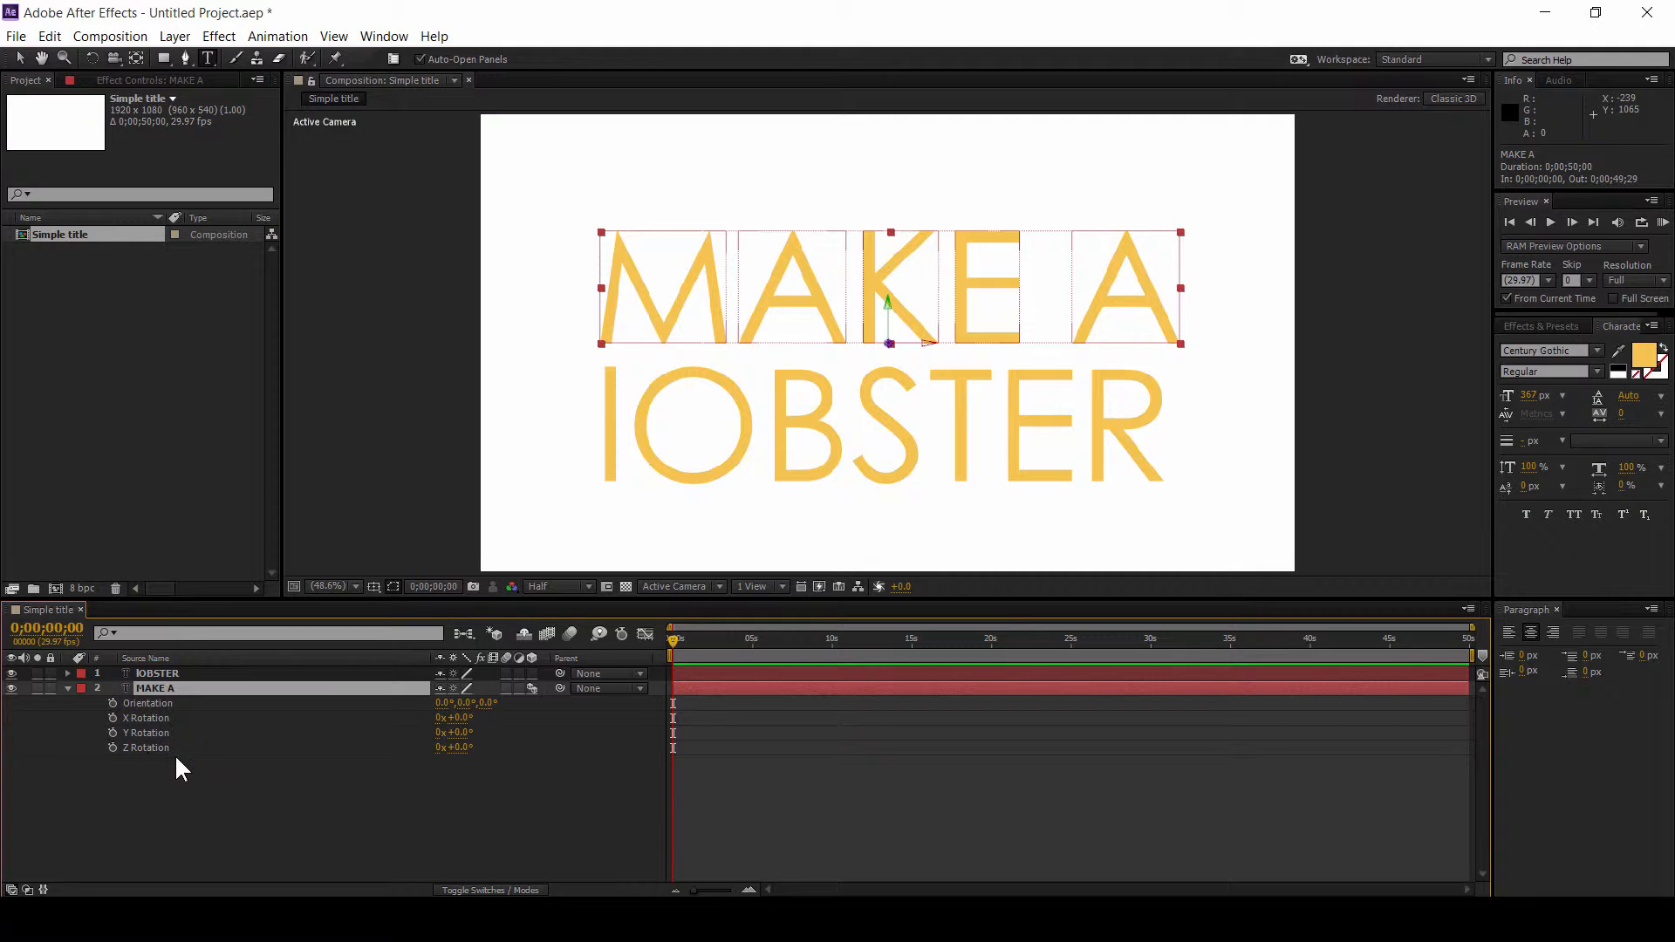
Step: Try rotating the MAKE A layer 60 degrees on Y, then undo the change
{"action": "left_click", "coordinate": [459, 734]}
{"action": "right_click", "coordinate": [457, 731]}
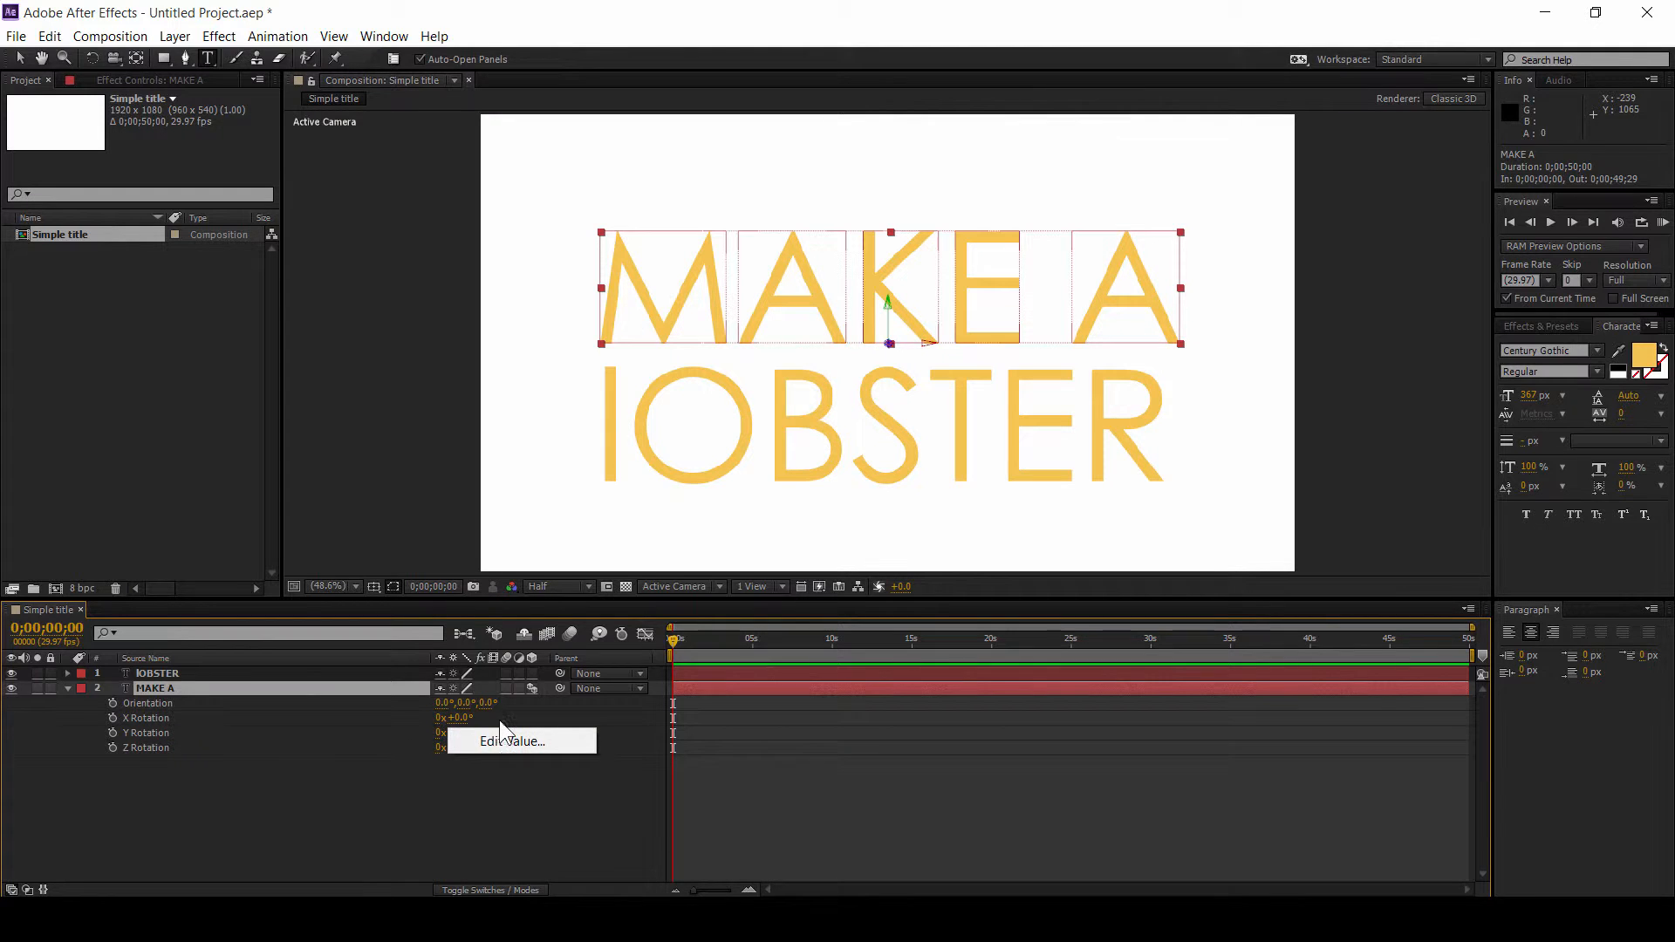
{"action": "left_click", "coordinate": [499, 720]}
{"action": "left_click_drag", "start_coordinate": [459, 740], "coordinate": [504, 834]}
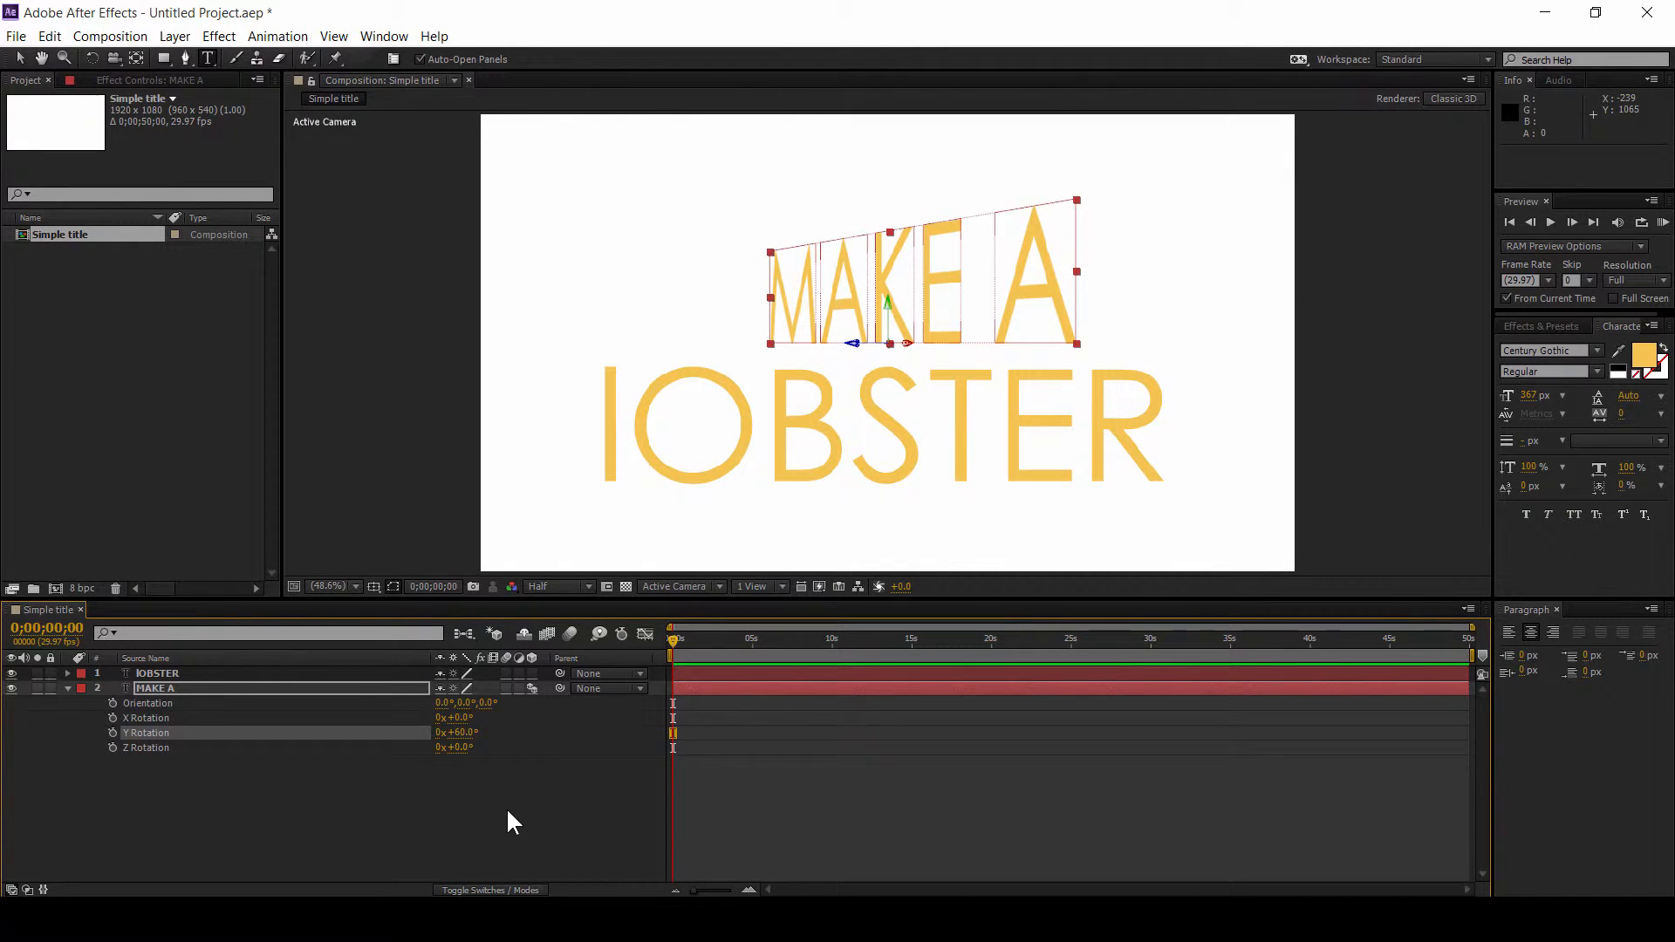
{"action": "key", "text": "ctrl+z"}
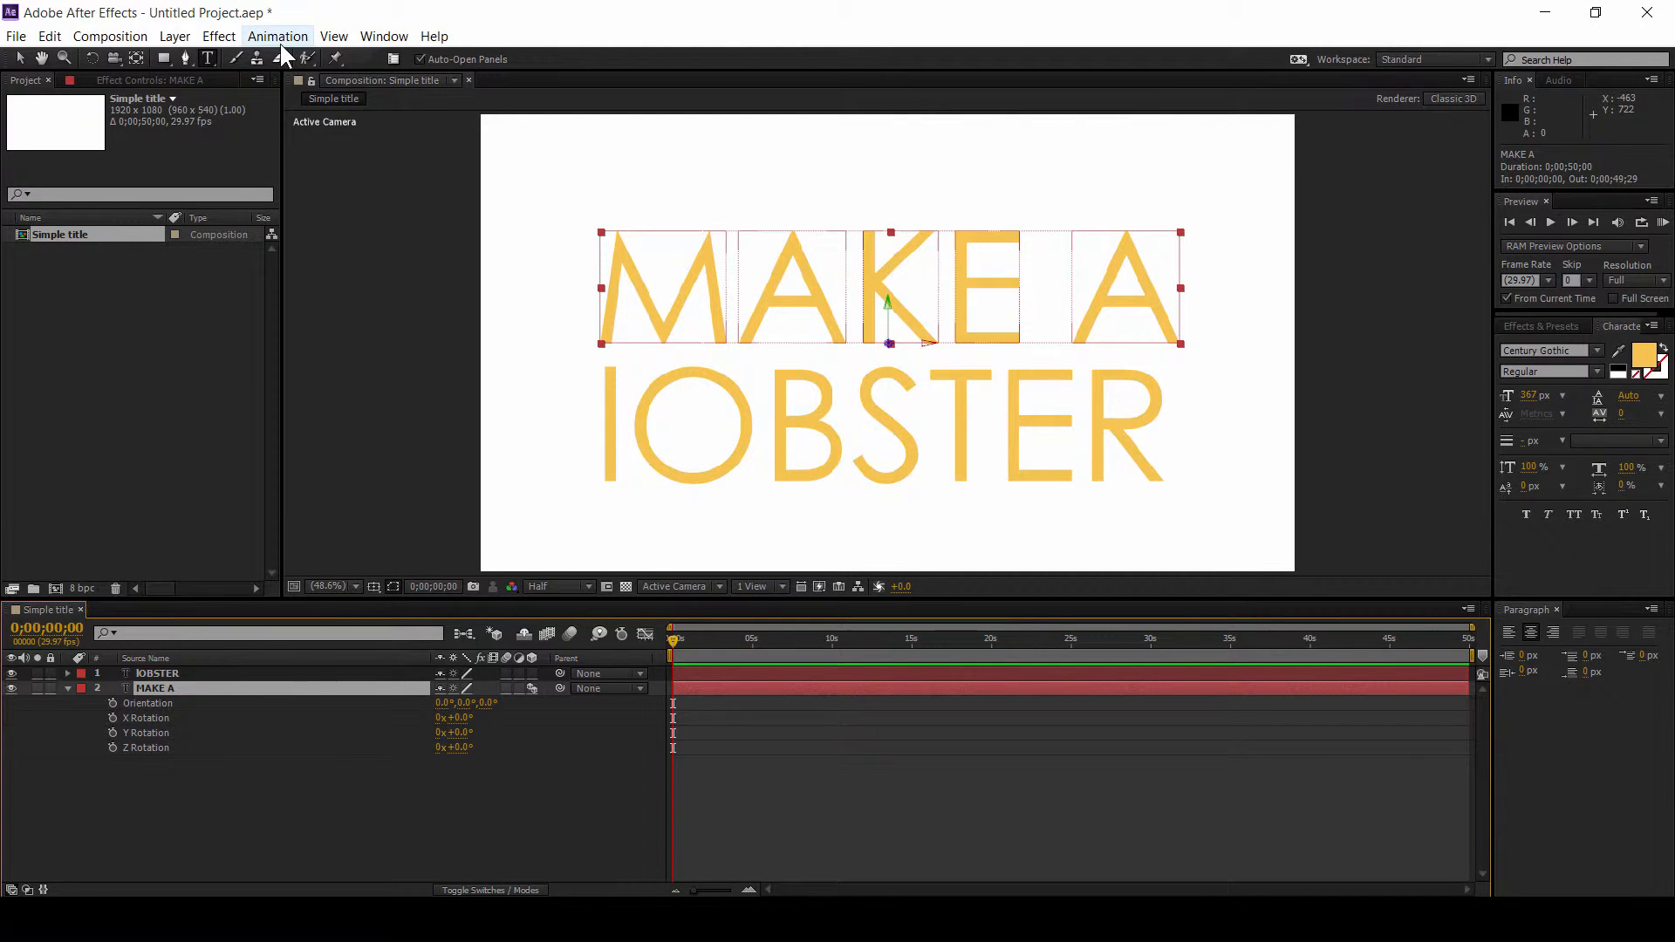
Step: Try rotating the MAKE A layer about 59 degrees on X, then undo the change
{"action": "left_click", "coordinate": [174, 717]}
{"action": "left_click", "coordinate": [174, 755]}
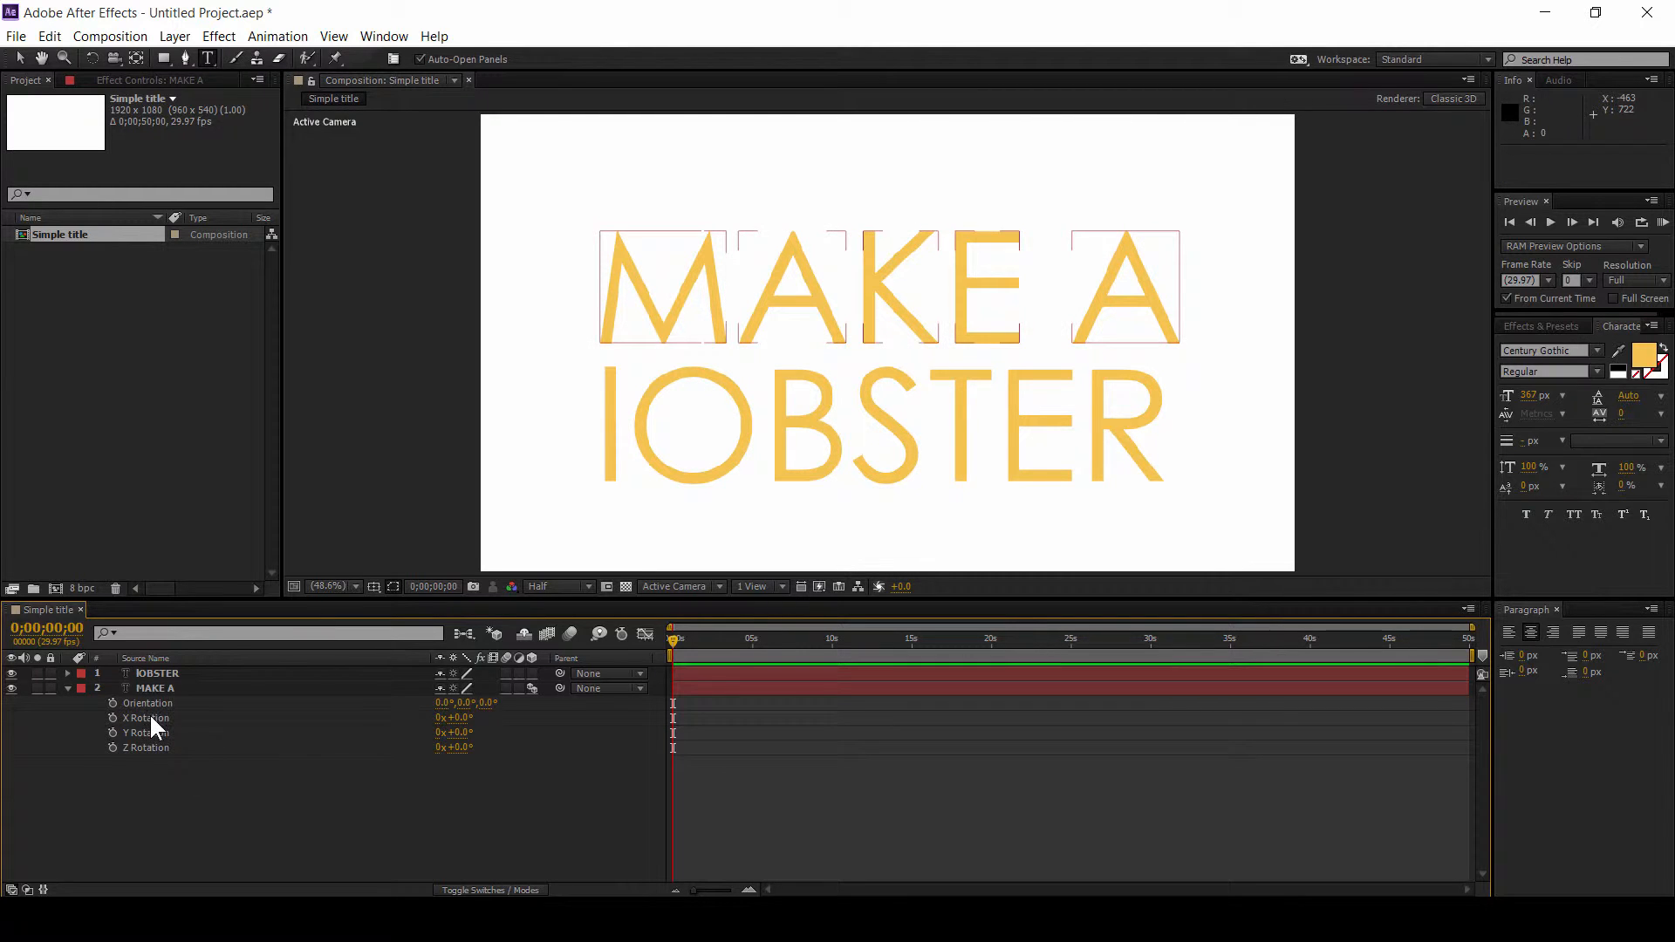
{"action": "left_click", "coordinate": [149, 717]}
{"action": "left_click", "coordinate": [159, 749]}
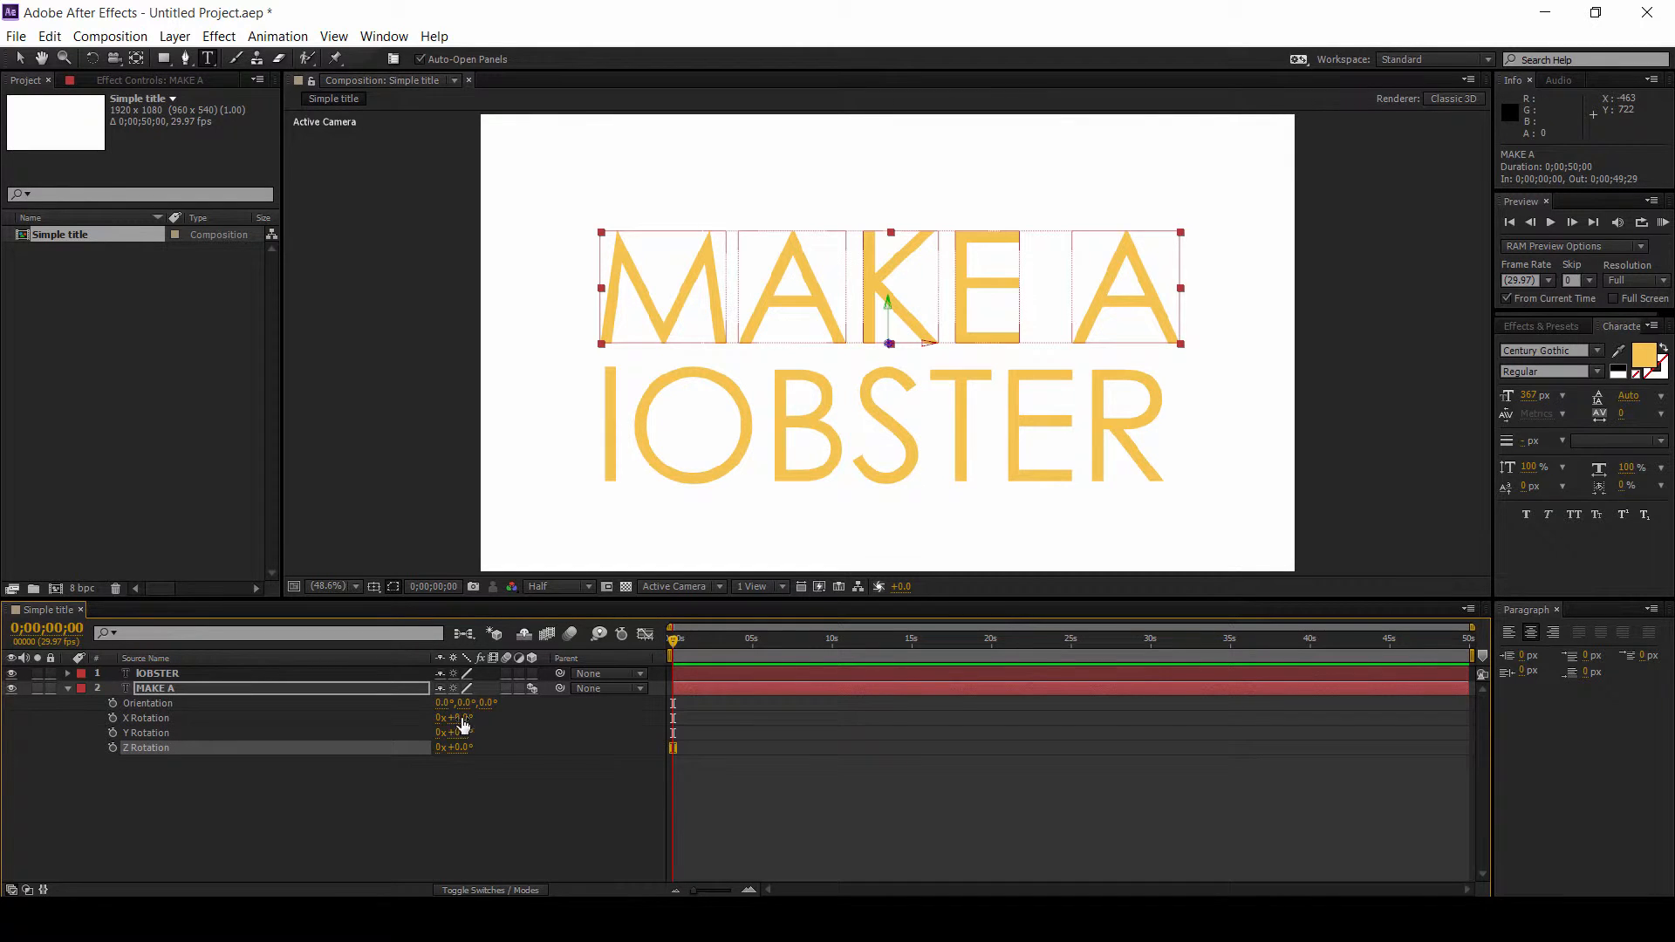
{"action": "left_click_drag", "start_coordinate": [455, 717], "coordinate": [506, 717]}
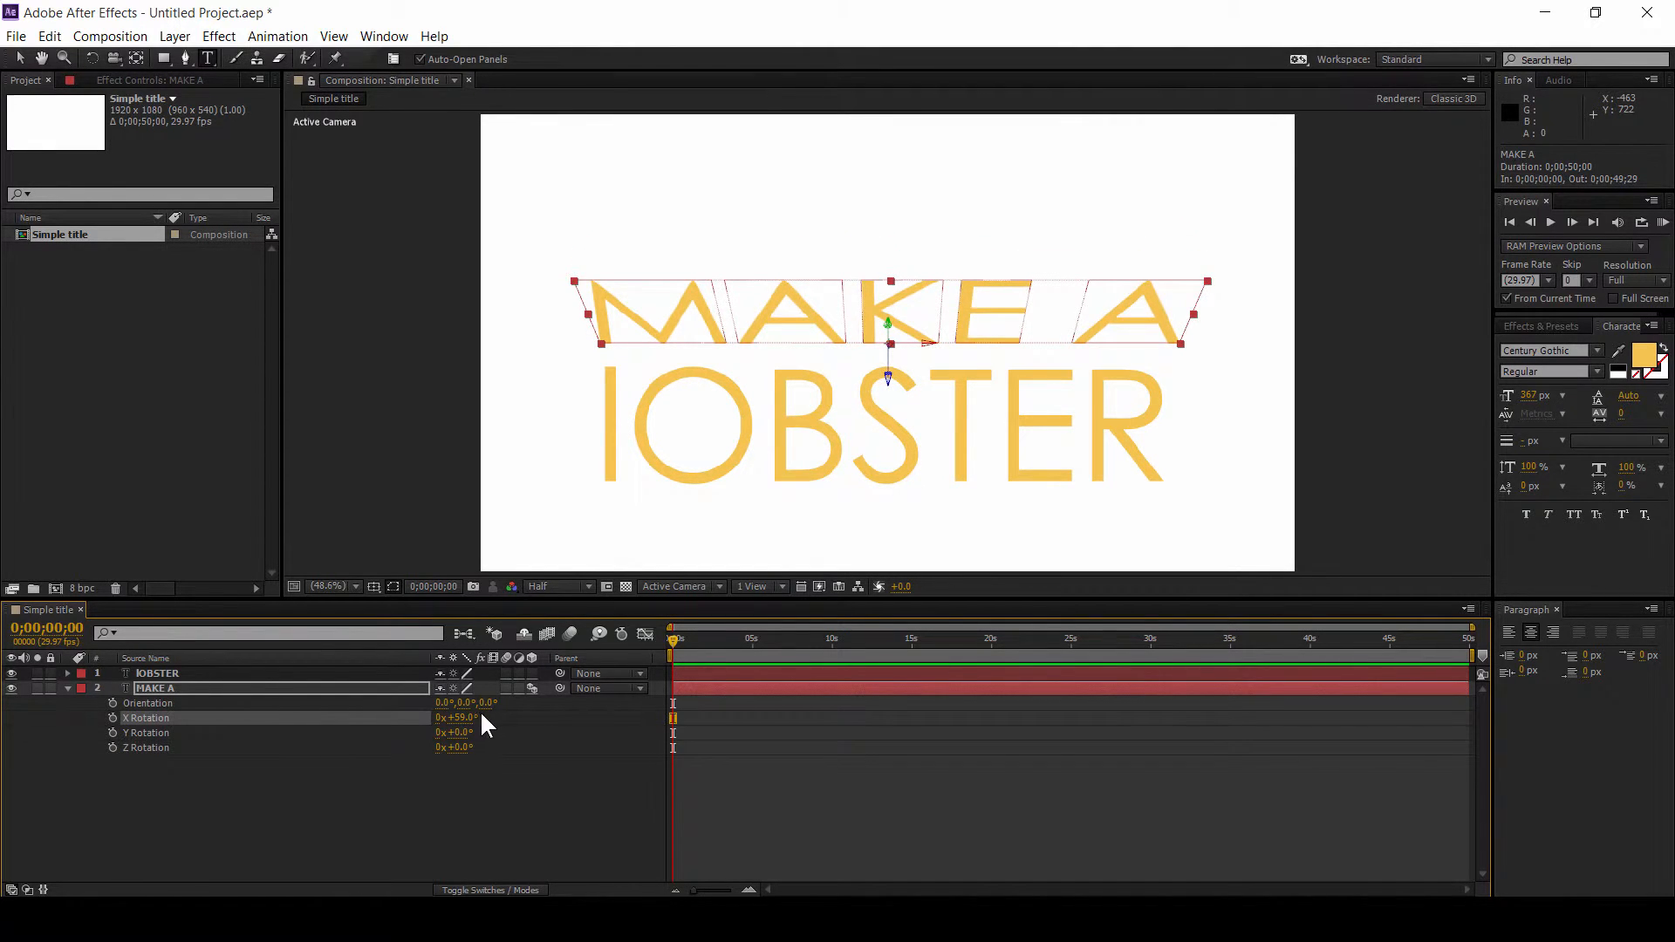
{"action": "key", "text": "ctrl+z"}
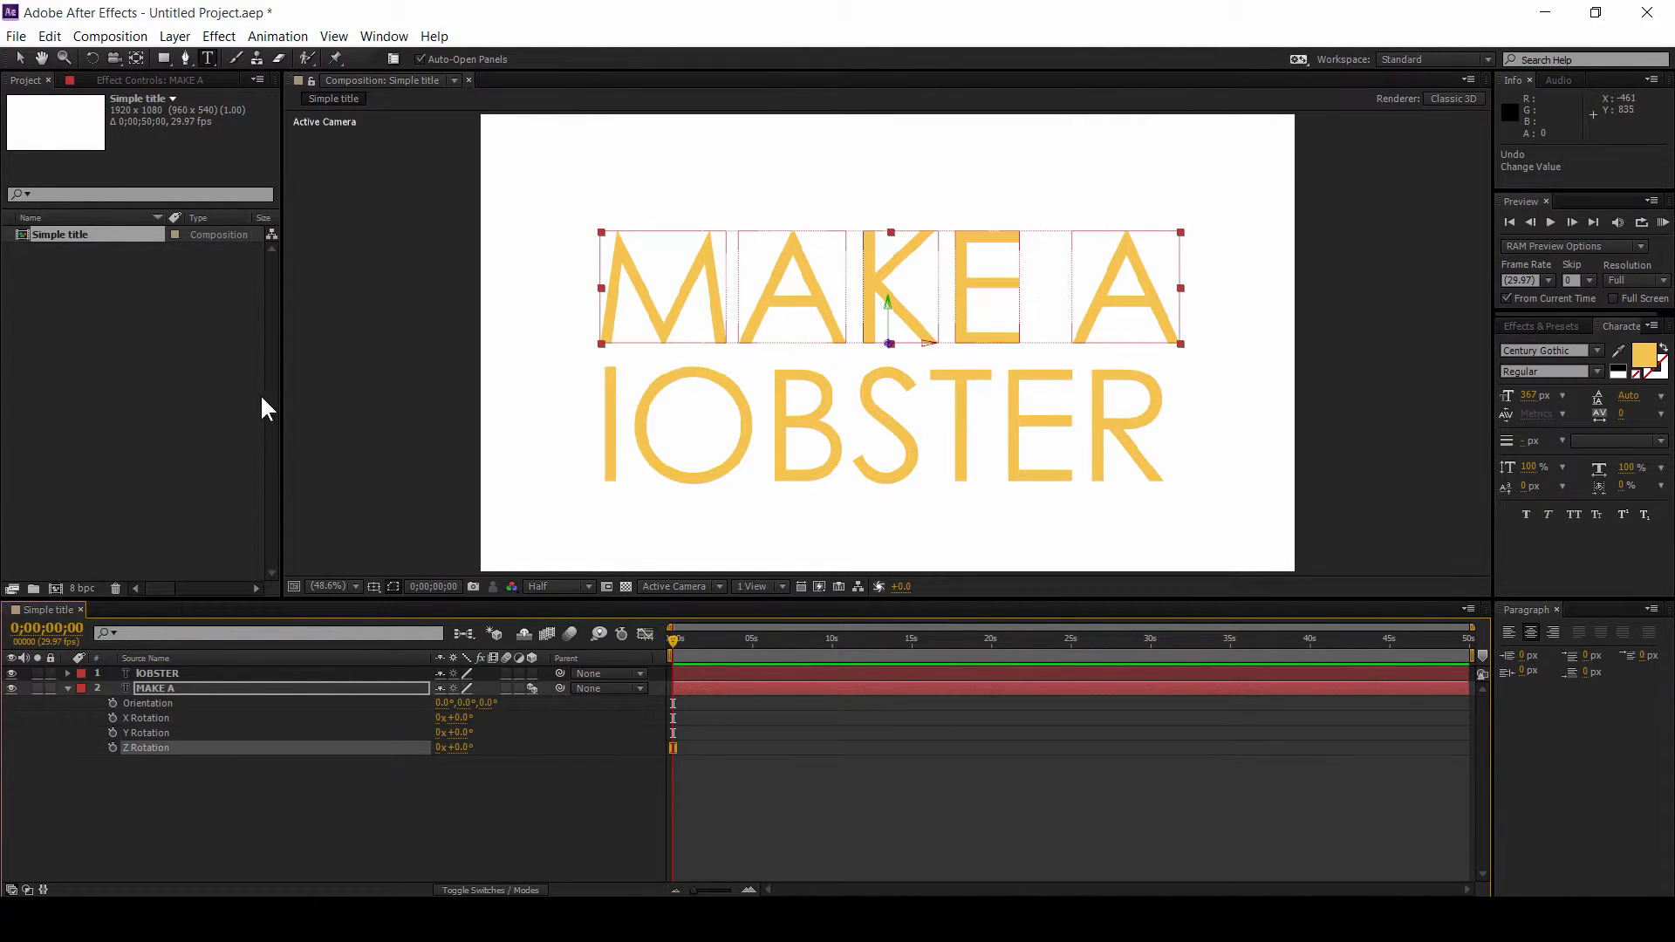
Step: Add a Rotation text animator to the MAKE A layer
{"action": "left_click", "coordinate": [211, 689]}
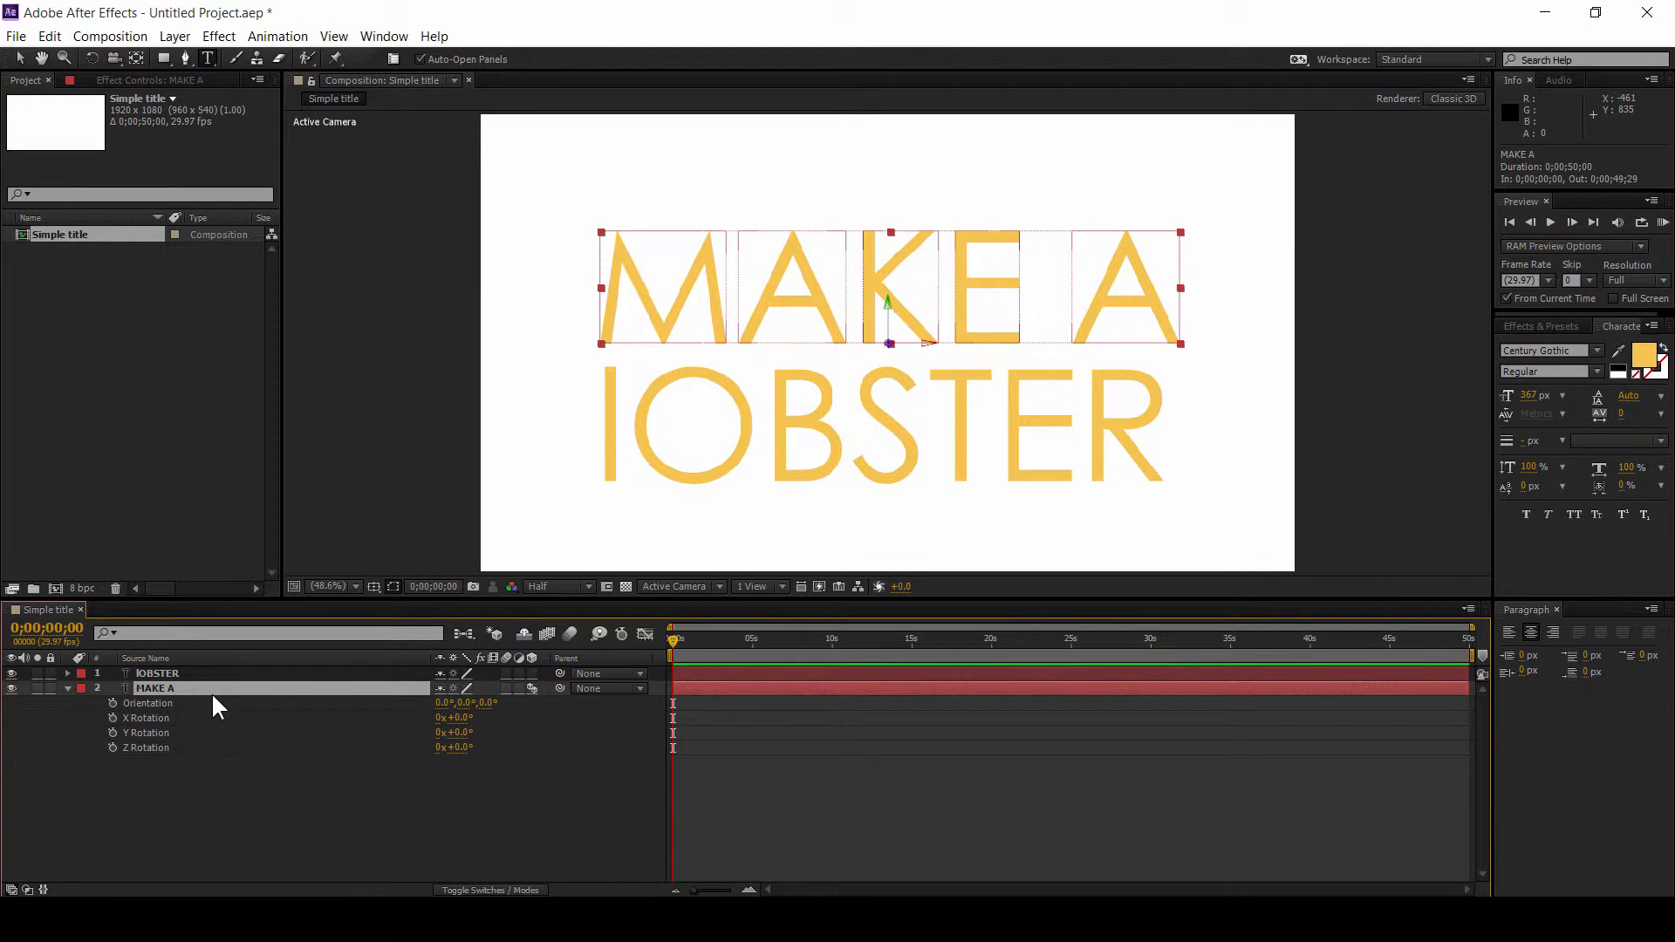
{"action": "left_click", "coordinate": [277, 36]}
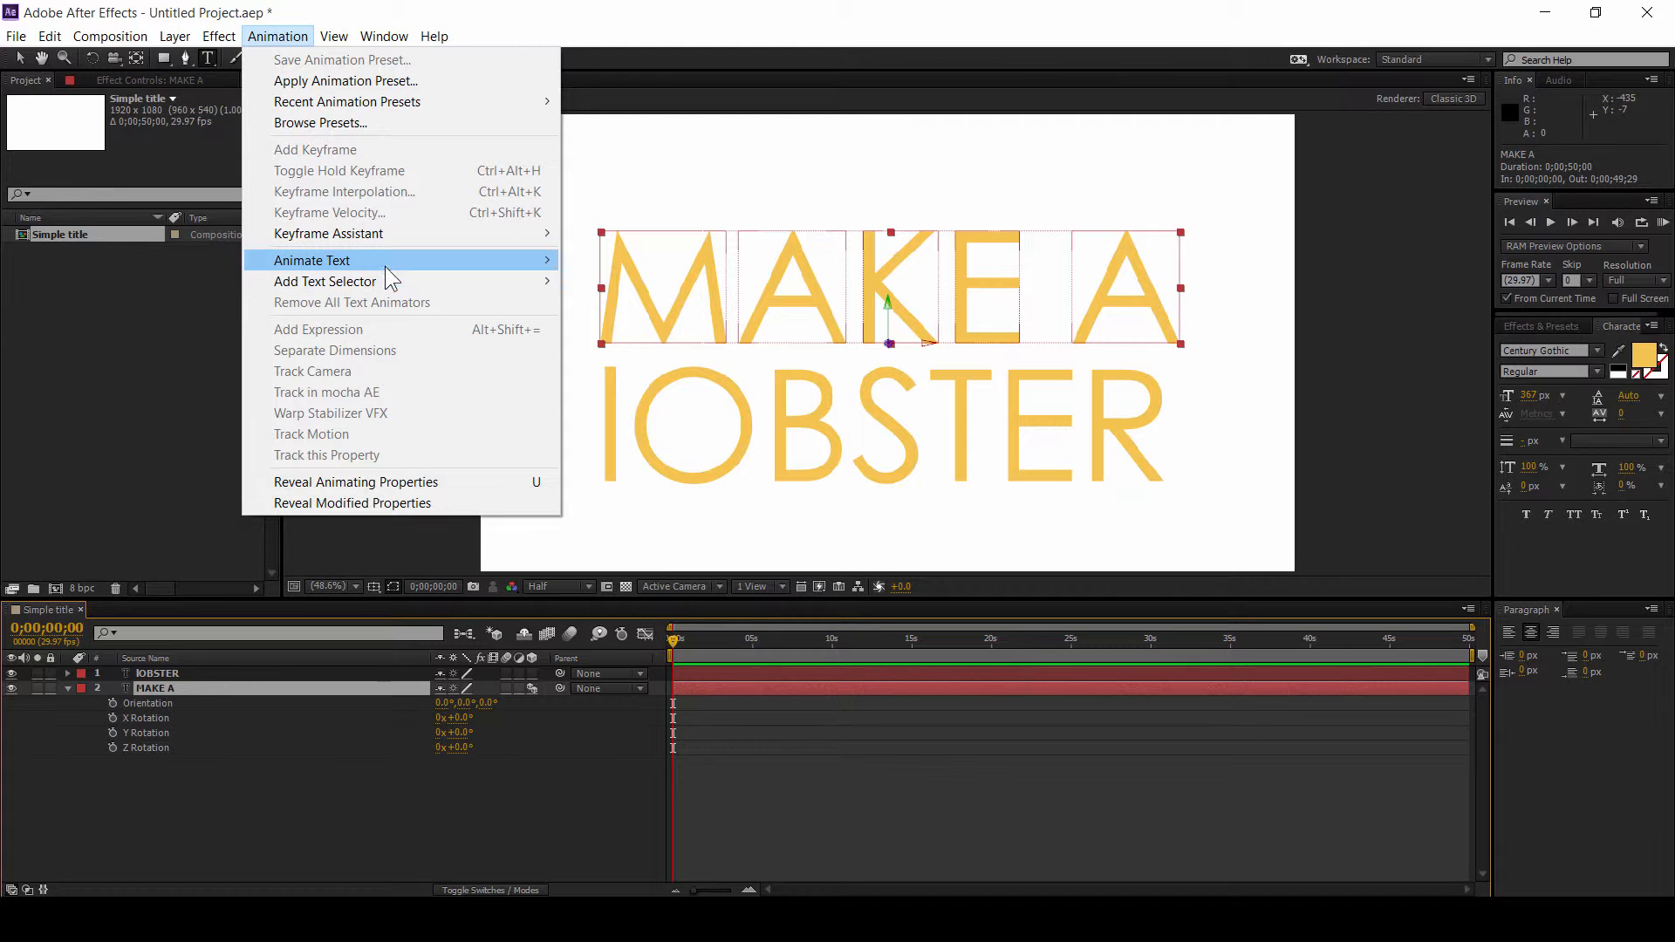
{"action": "mouse_move", "coordinate": [398, 265]}
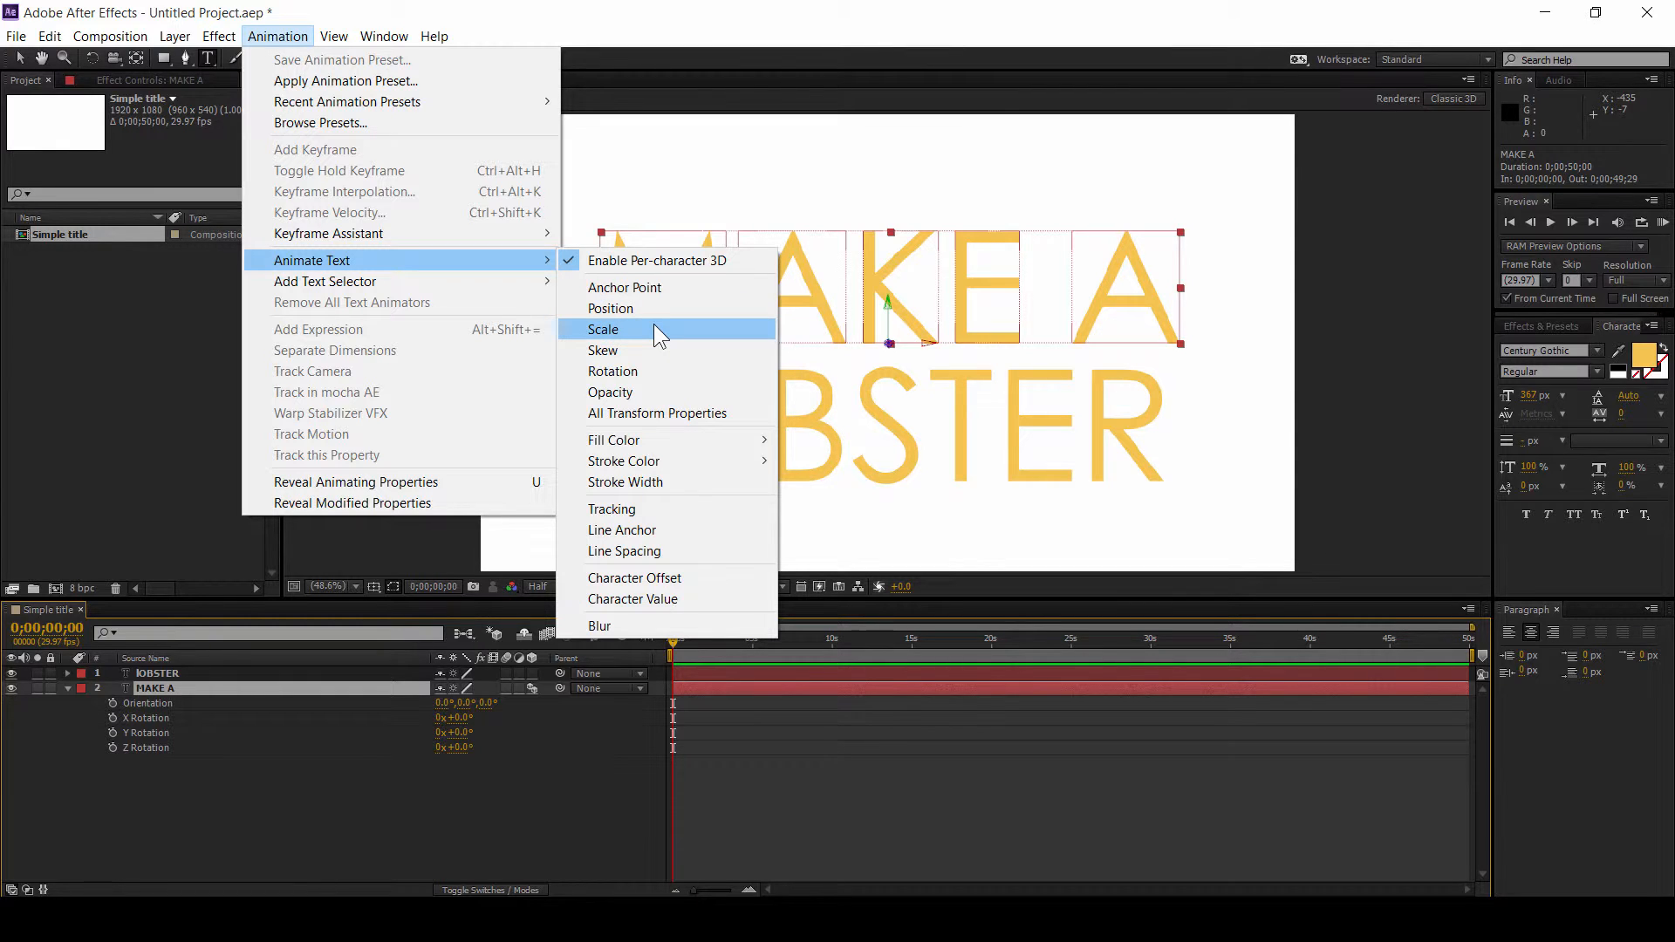
{"action": "left_click", "coordinate": [668, 373]}
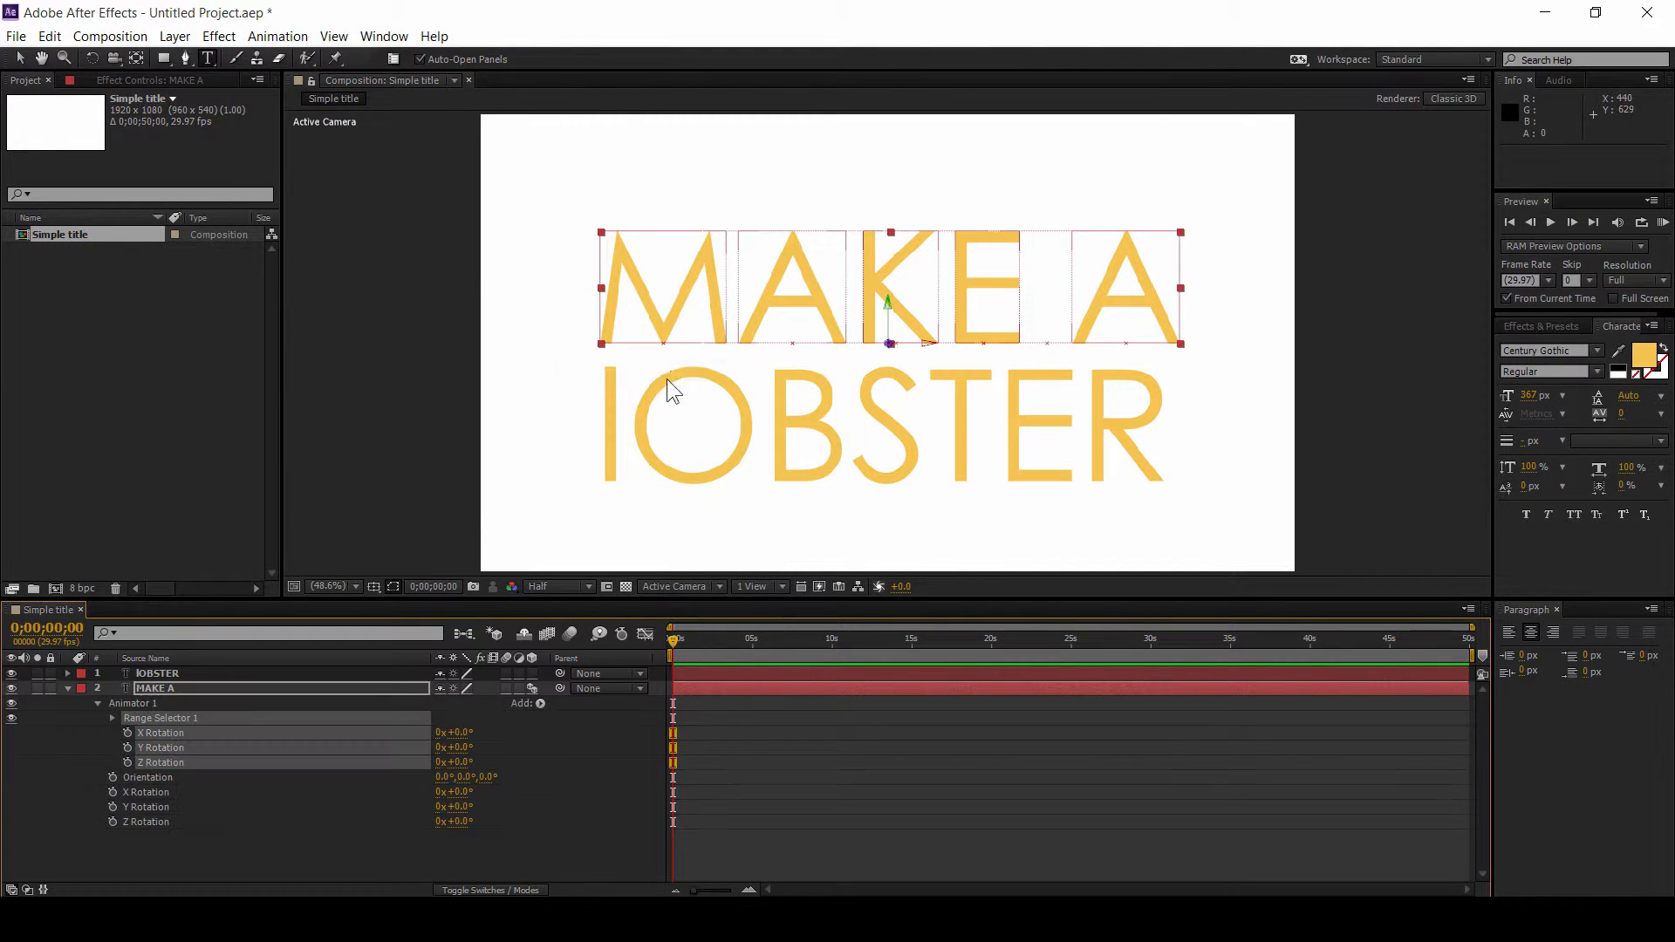
Step: Set the animator's Y Rotation to 90 degrees
{"action": "left_click", "coordinate": [324, 747]}
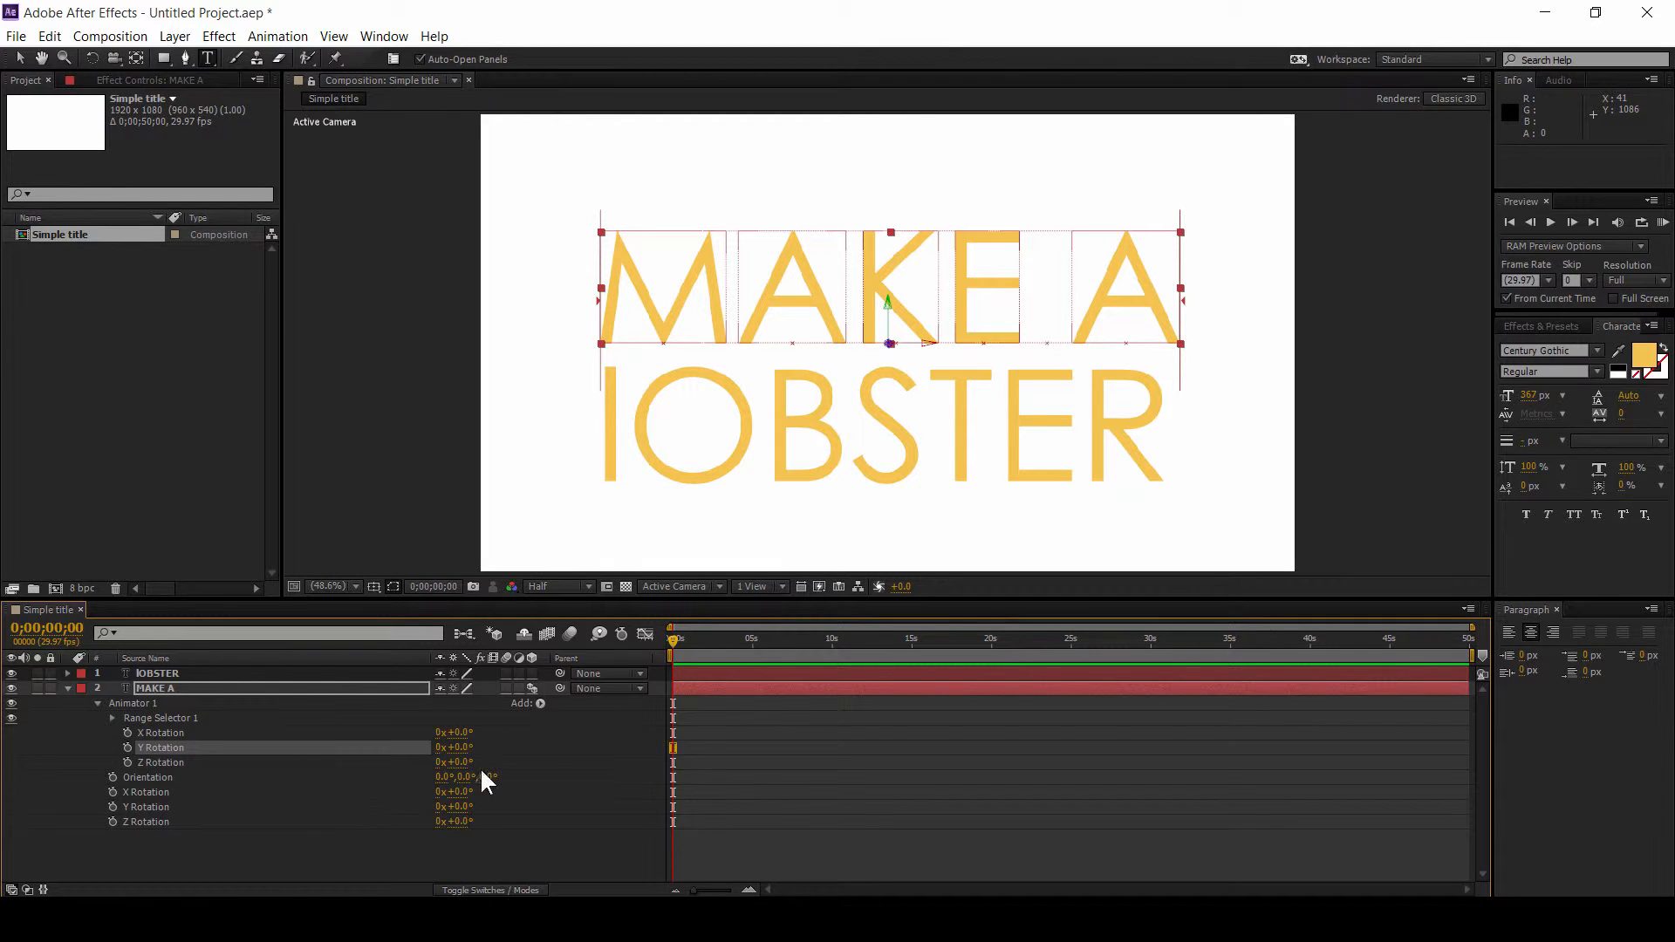
{"action": "left_click_drag", "start_coordinate": [469, 746], "coordinate": [531, 737]}
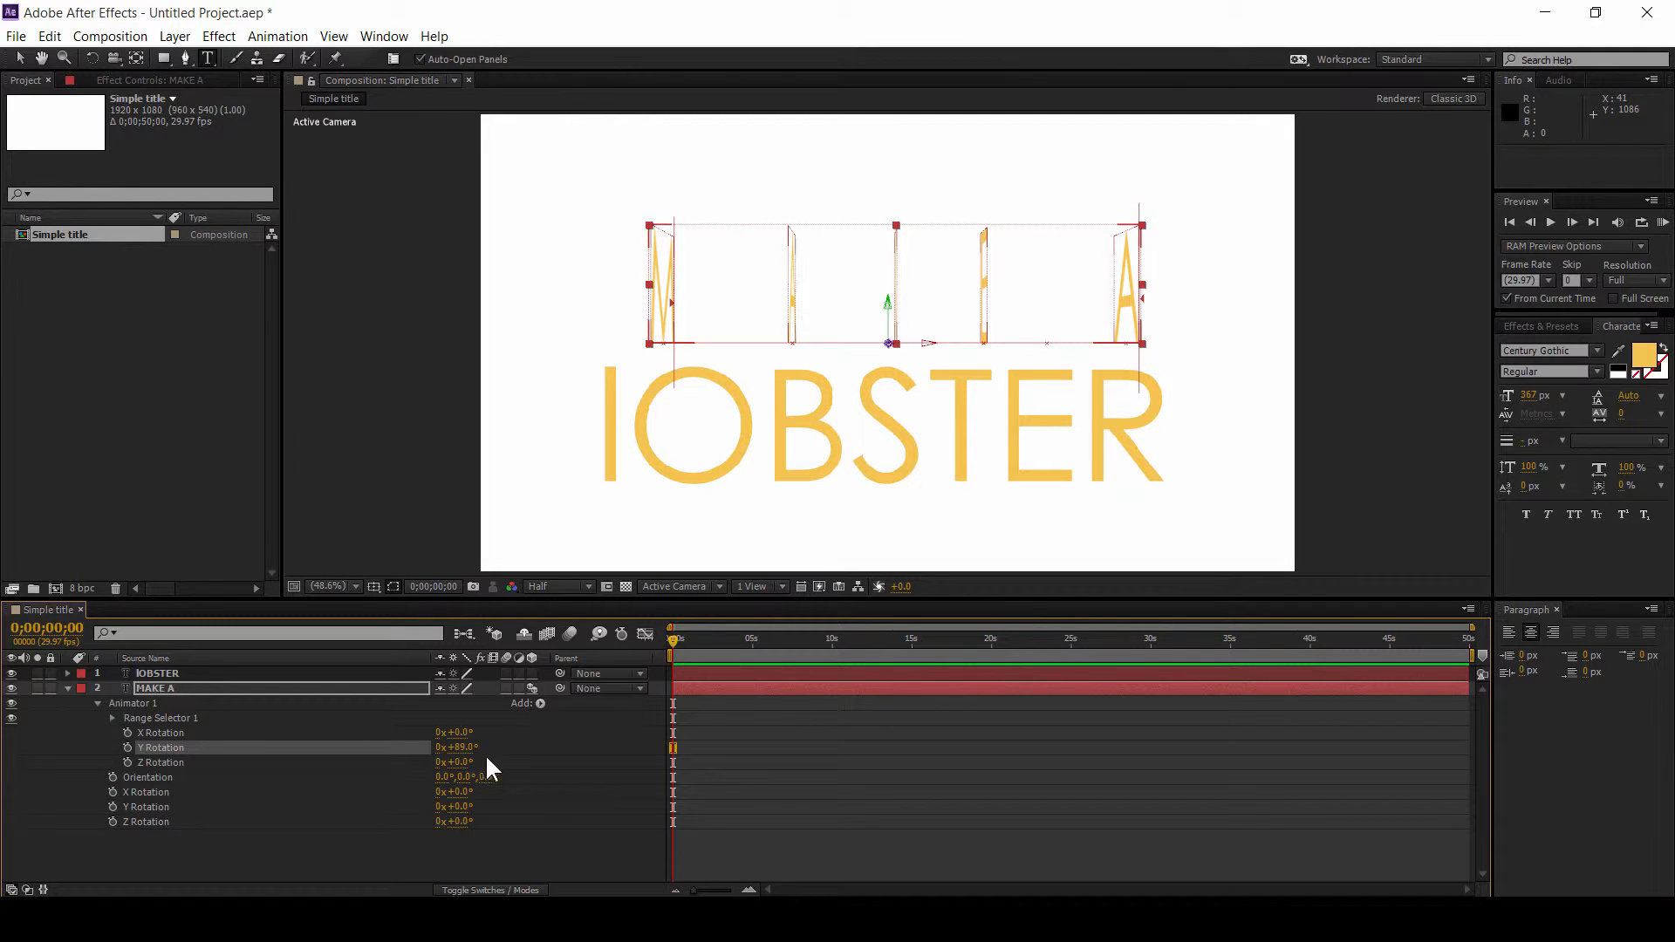
{"action": "left_click", "coordinate": [460, 749]}
{"action": "type", "text": "90"}
{"action": "key", "text": "Return"}
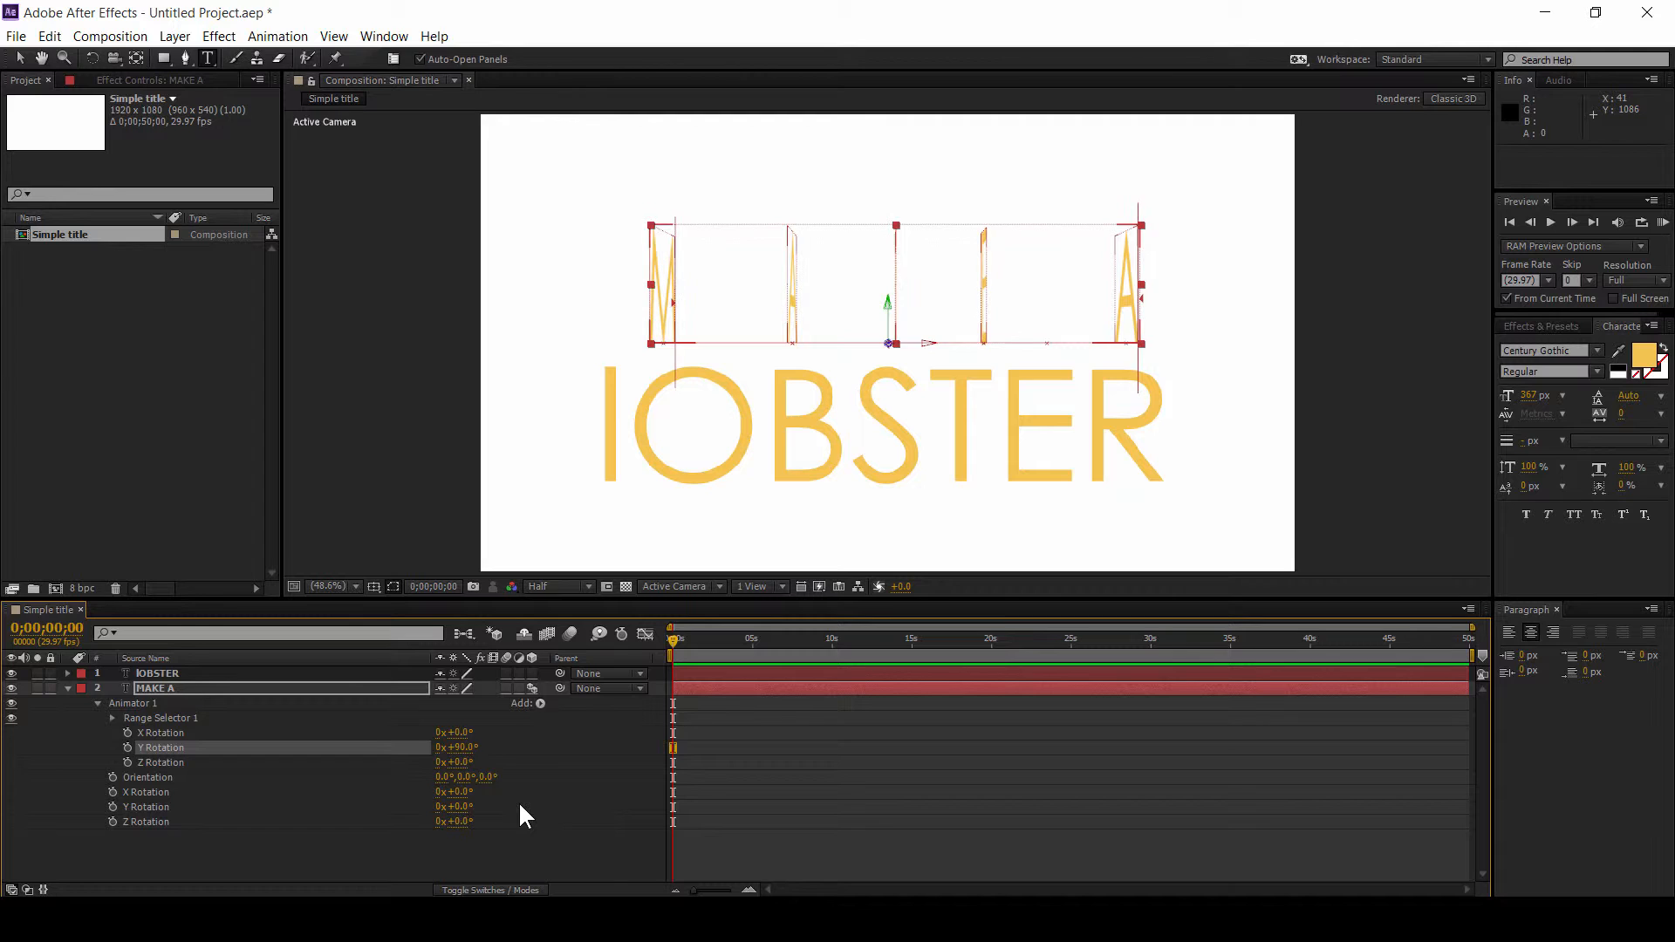
Step: Switch to the reference video and scrub its opening to compare the letter animation
{"action": "left_click", "coordinate": [311, 918]}
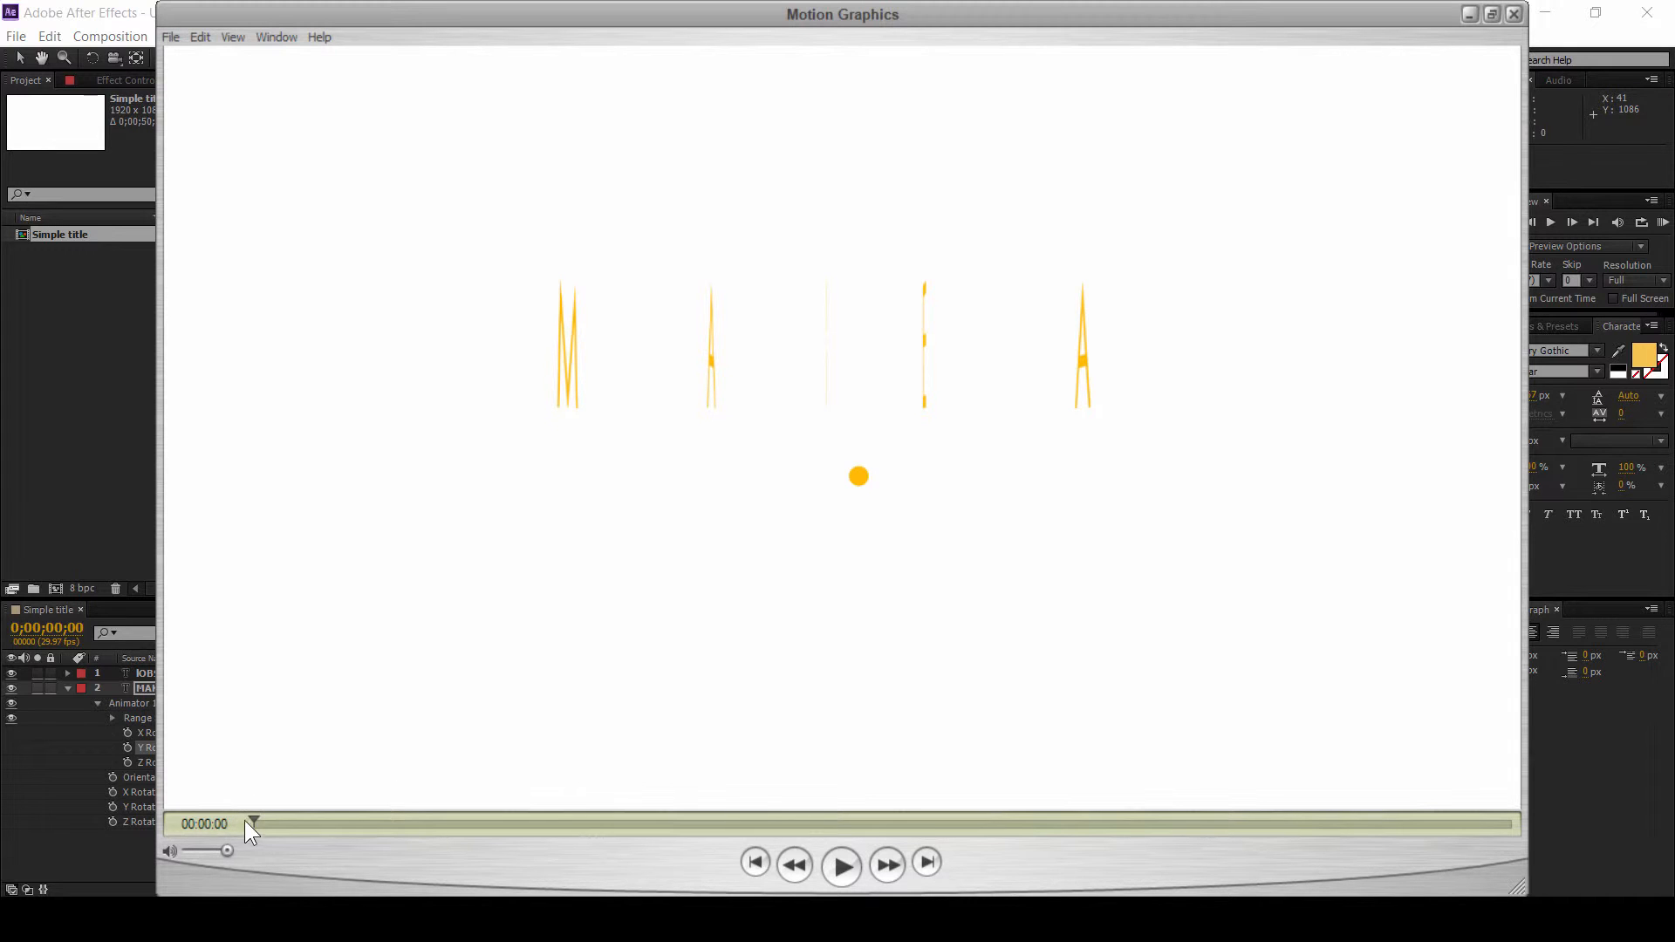
{"action": "left_click_drag", "start_coordinate": [245, 827], "coordinate": [1026, 829]}
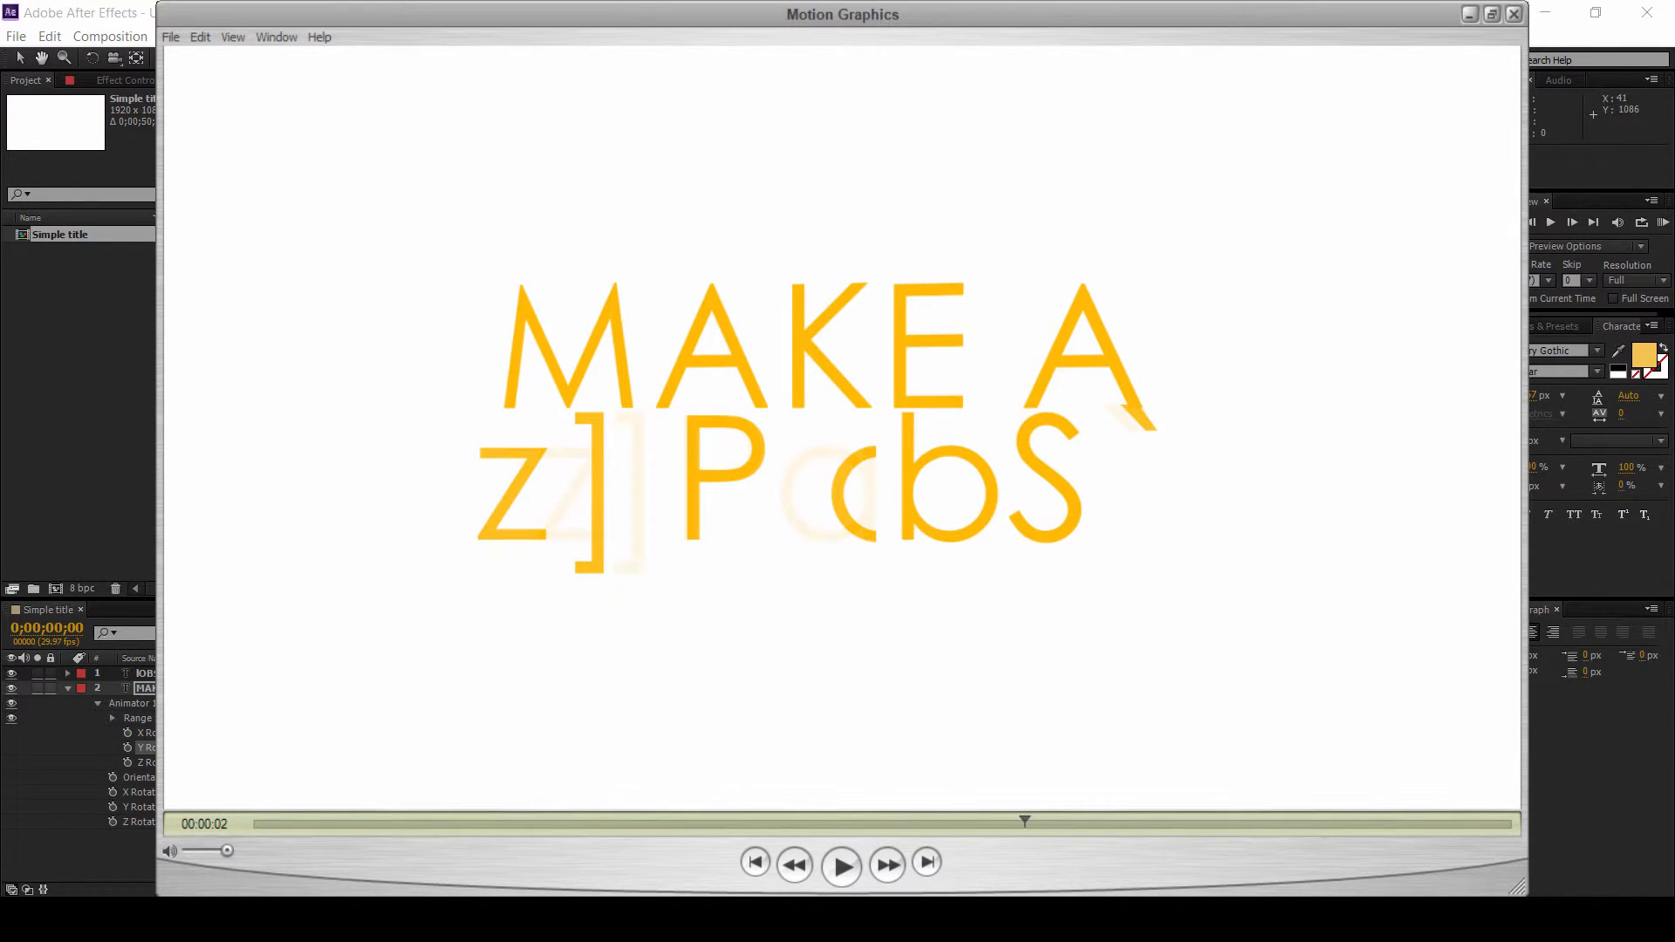
{"action": "key", "text": "alt+Tab"}
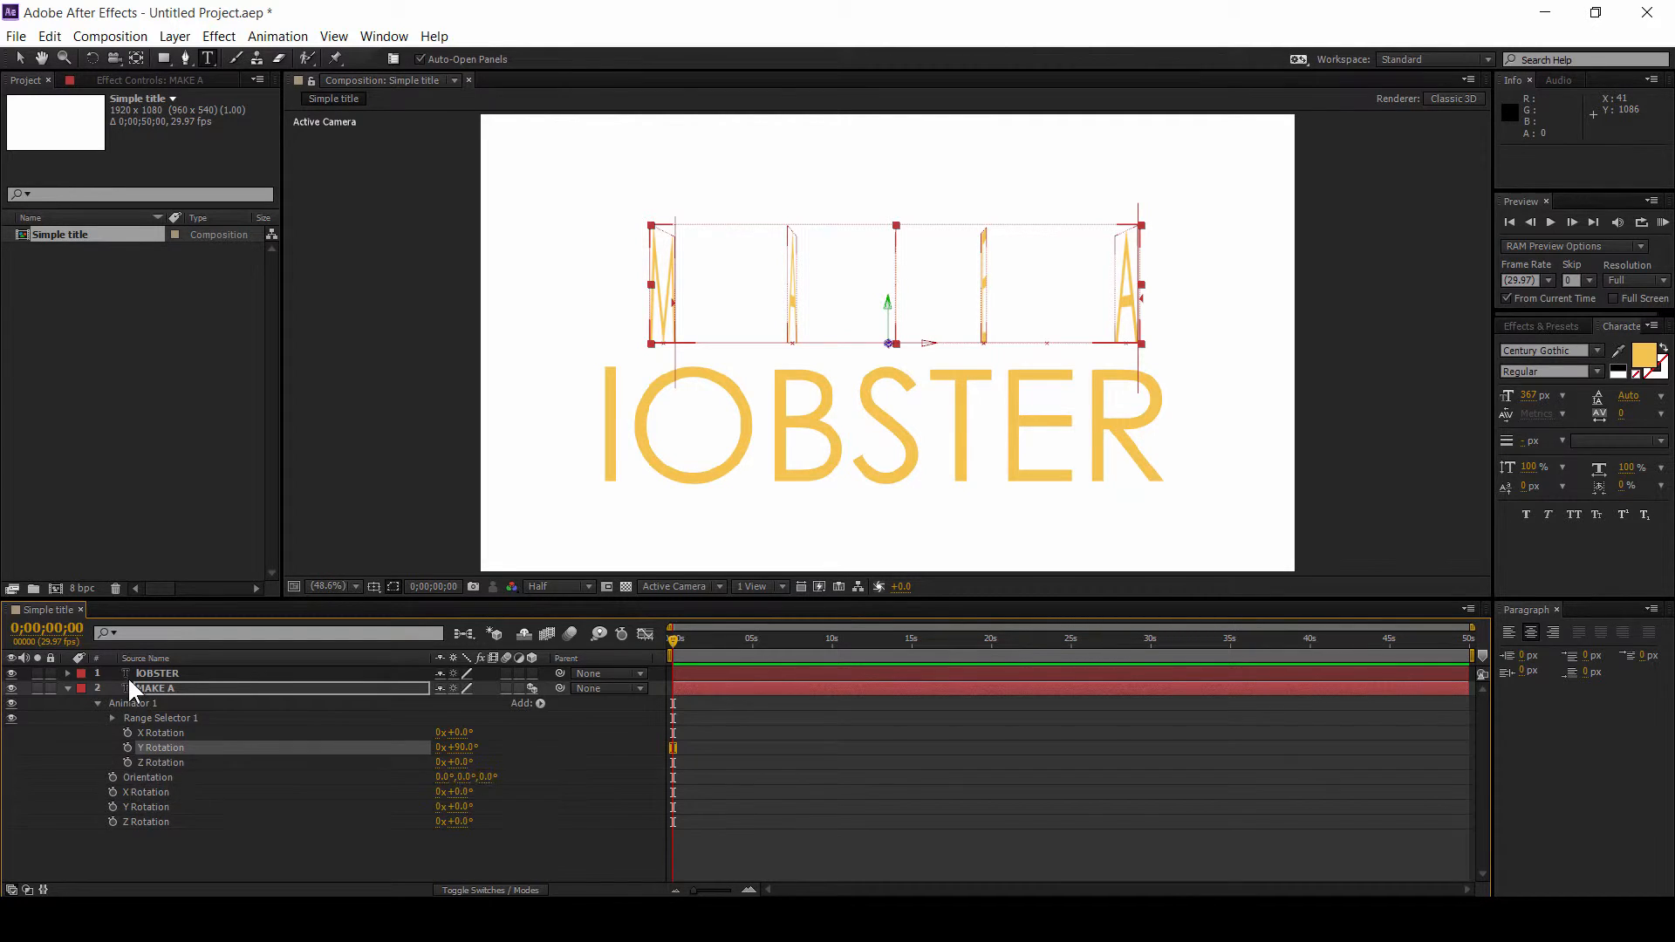
Step: Keyframe the animator's Y Rotation at the start and set it to 0 degrees at 0;00;05;04
{"action": "left_click", "coordinate": [128, 746]}
{"action": "left_click", "coordinate": [758, 636]}
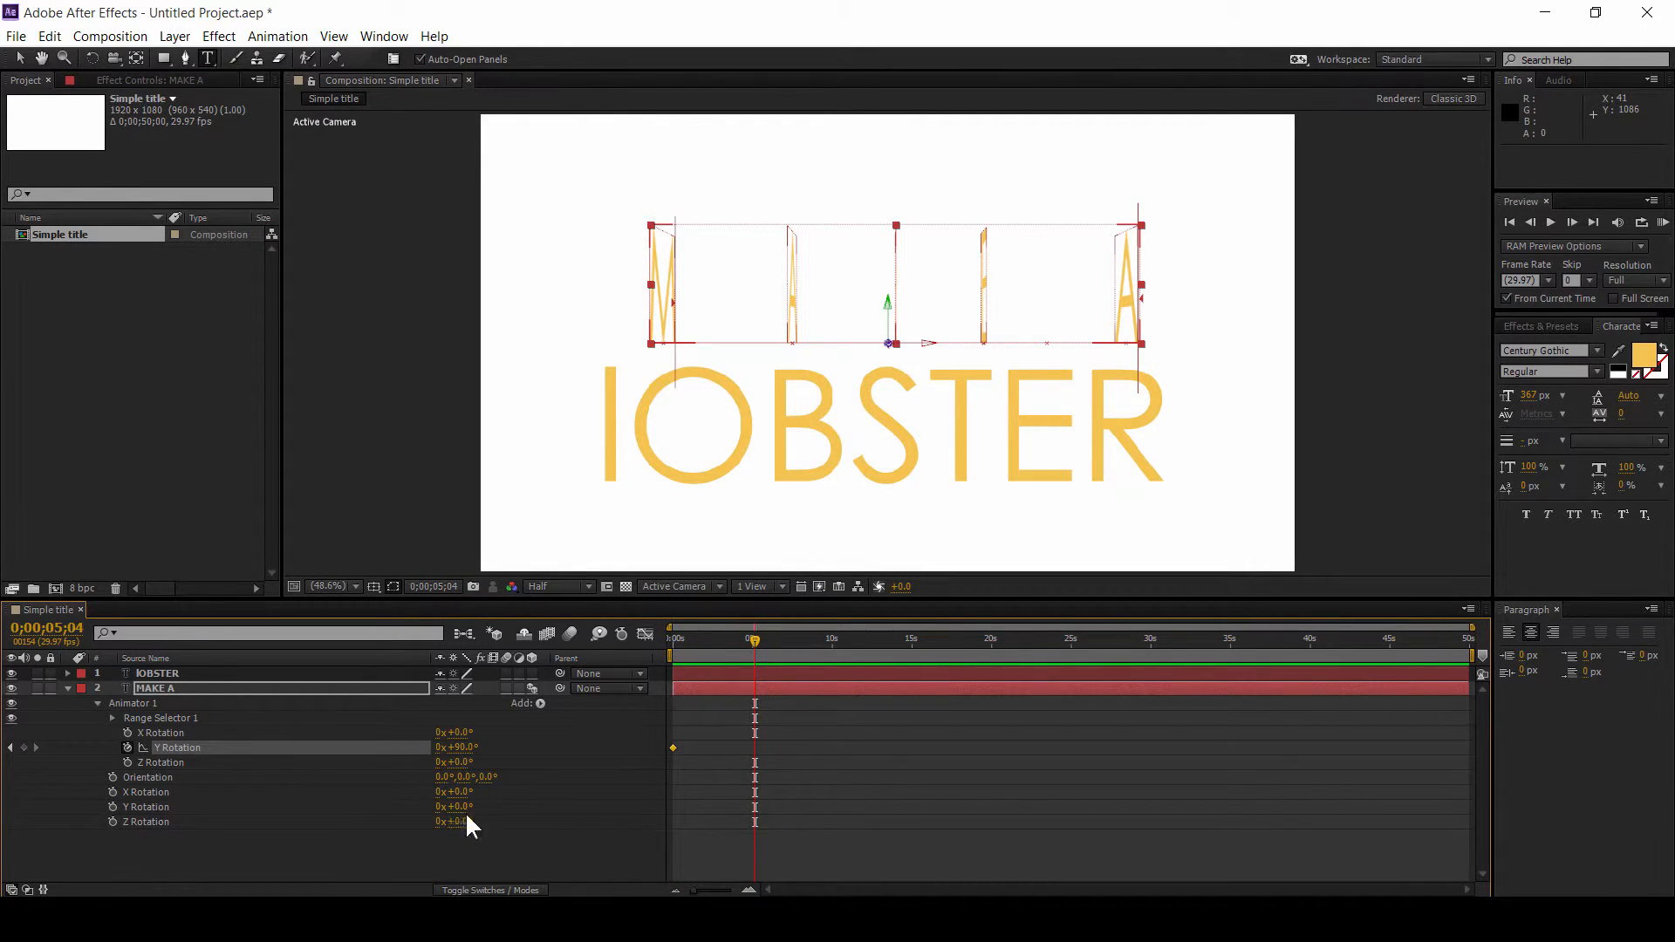
{"action": "left_click", "coordinate": [464, 749]}
{"action": "type", "text": "0"}
{"action": "key", "text": "Return"}
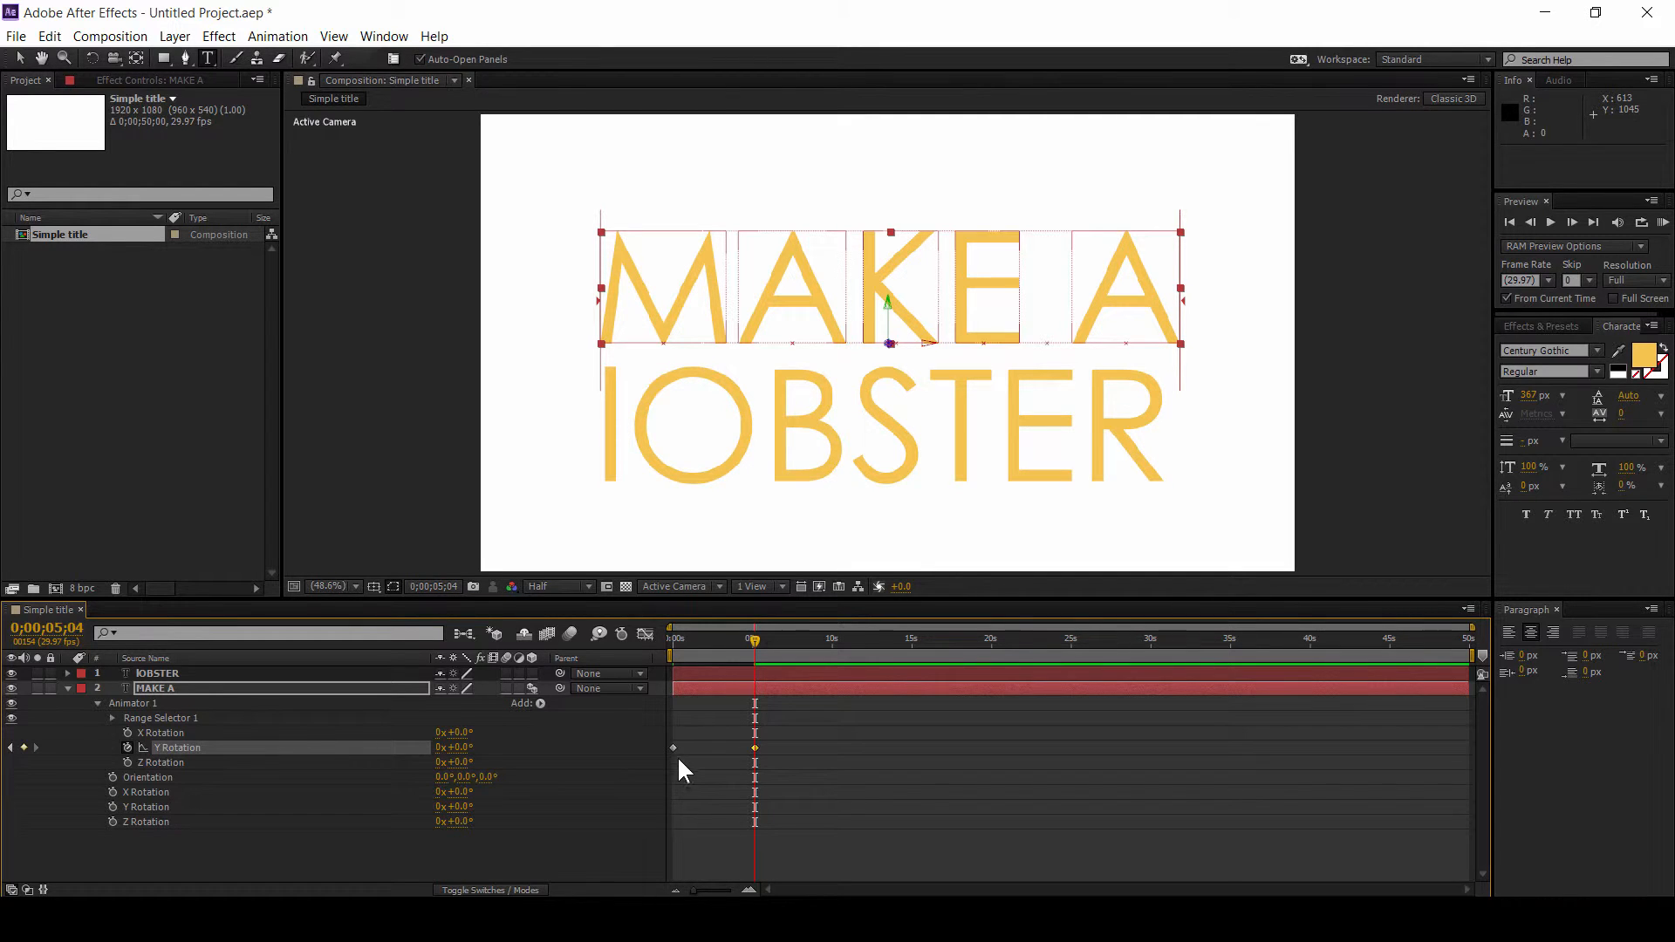
Step: Scrub the timeline back to the start to preview the MAKE A letter rotation
{"action": "left_click", "coordinate": [773, 745]}
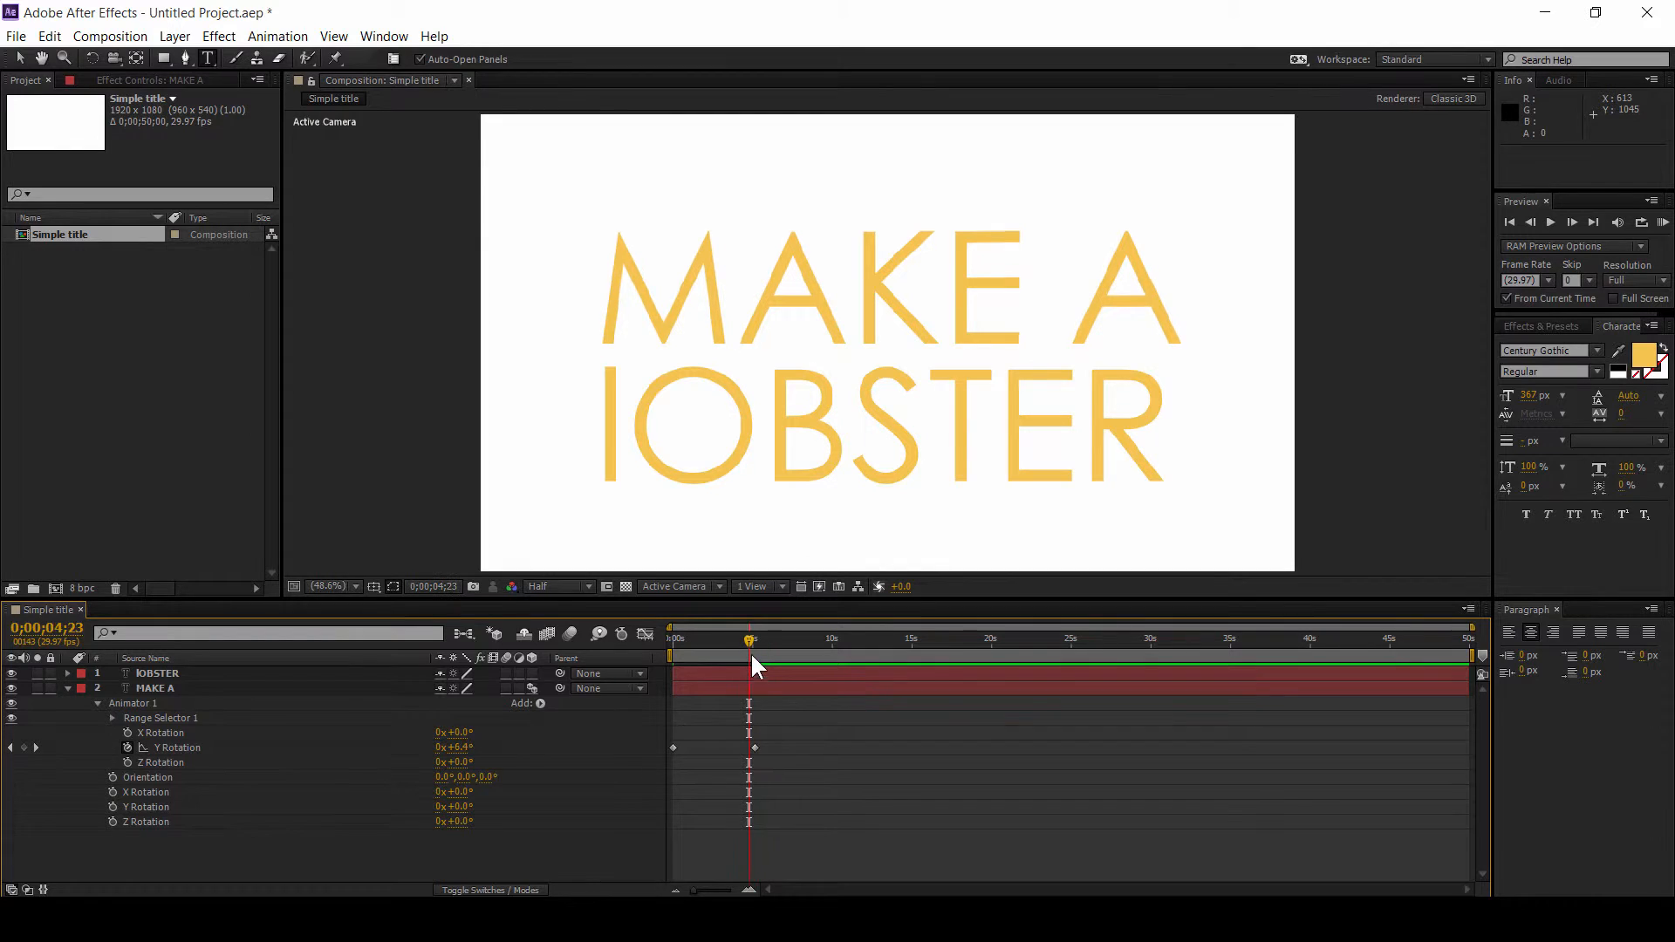
{"action": "left_click_drag", "start_coordinate": [750, 640], "coordinate": [670, 638]}
{"action": "key", "text": "u"}
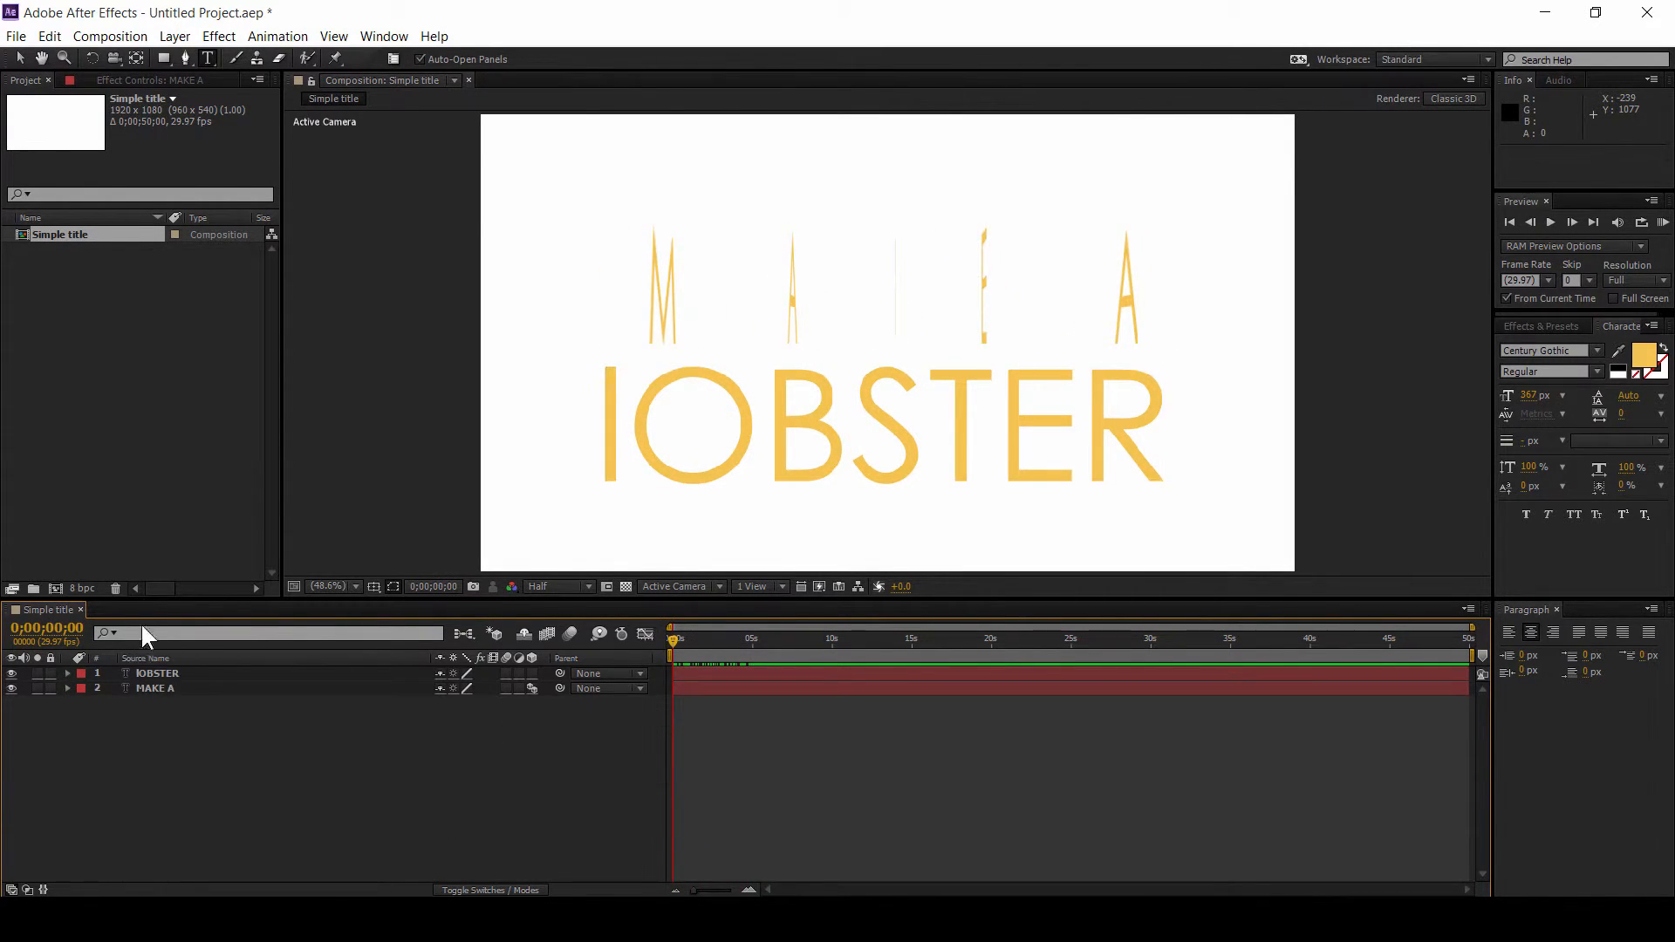
Step: Select the lOBSTER layer and examine the reference video's opening to see how that word animates in
{"action": "left_click", "coordinate": [170, 688]}
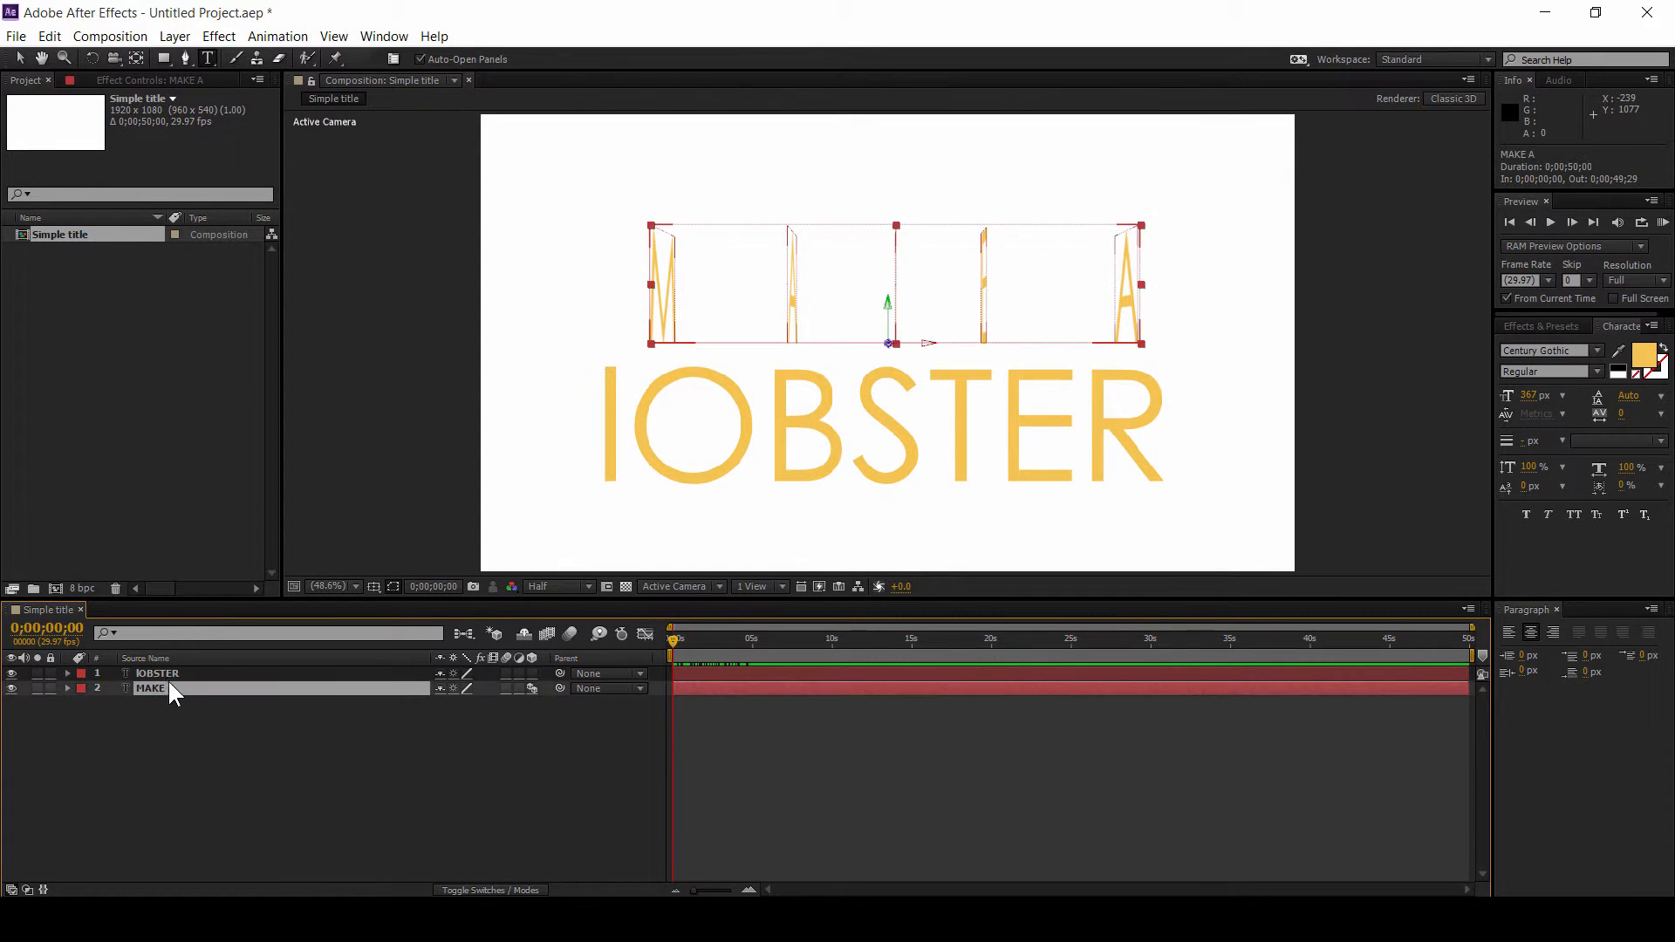
{"action": "left_click", "coordinate": [174, 675]}
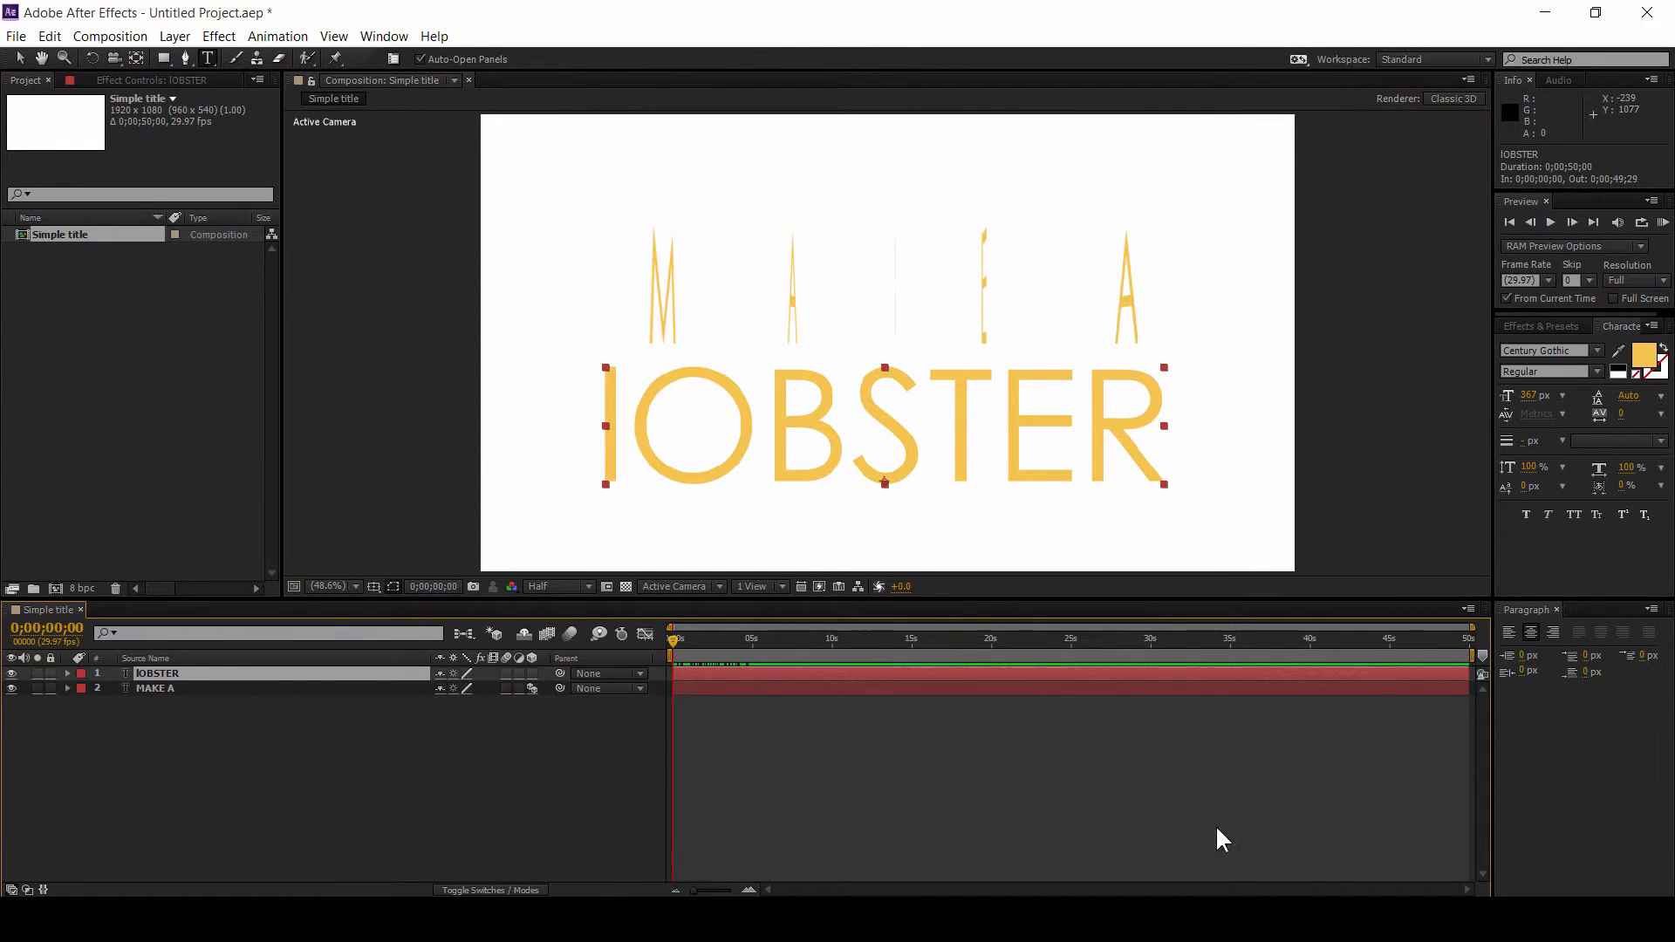
{"action": "left_click", "coordinate": [1248, 919]}
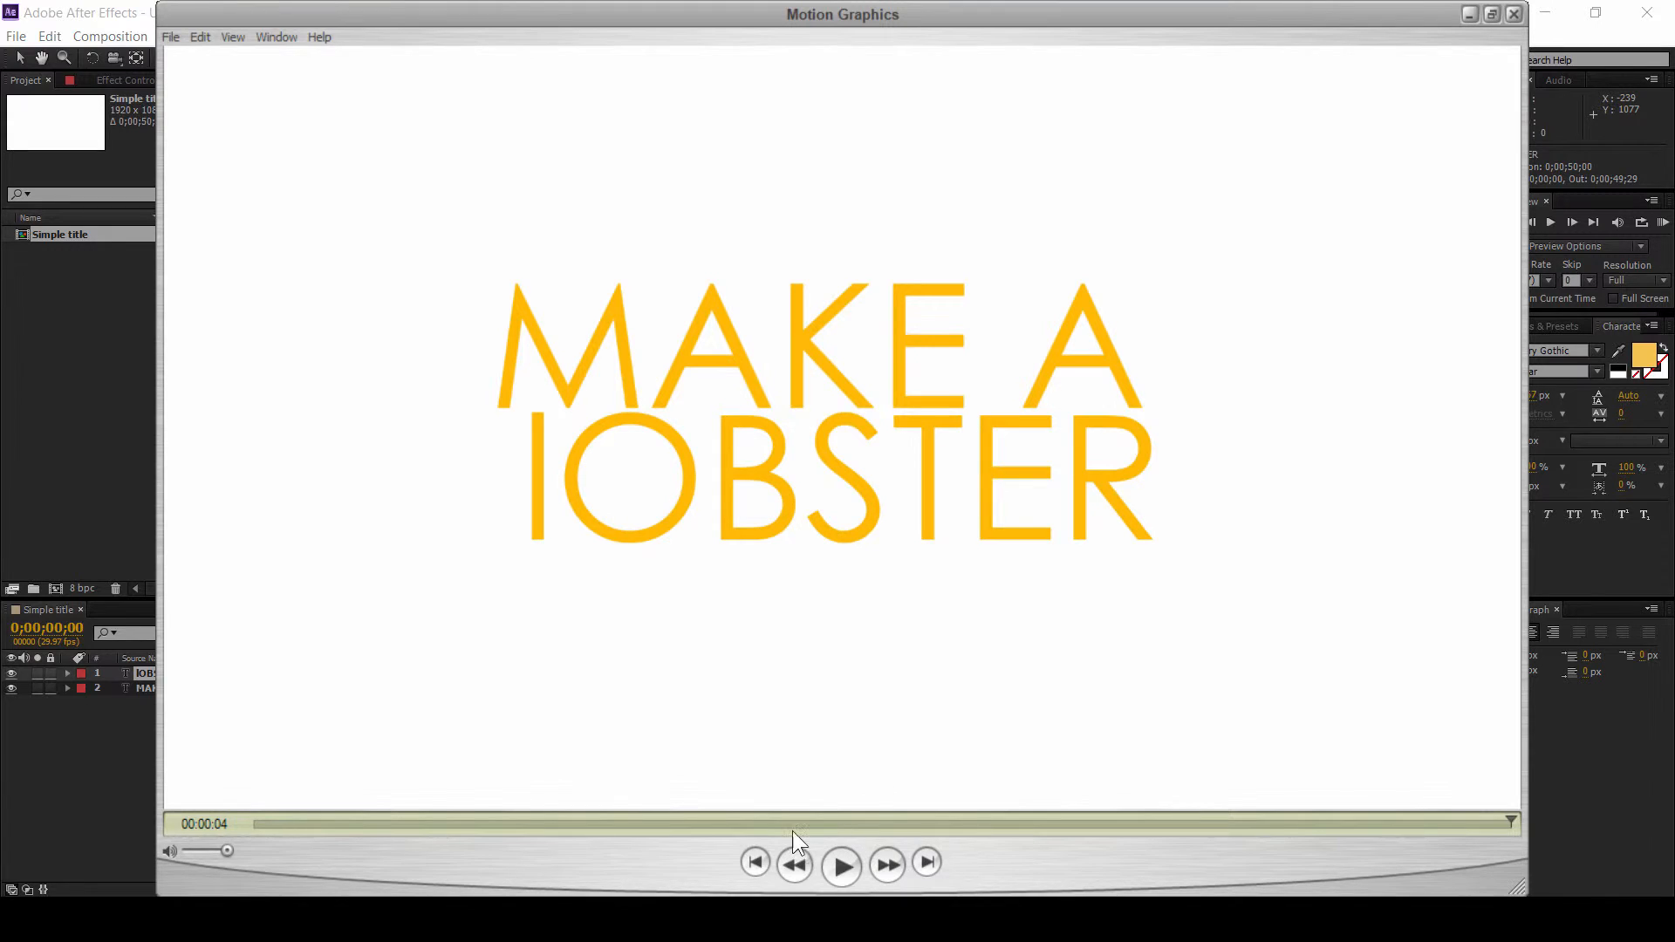
{"action": "left_click", "coordinate": [264, 823]}
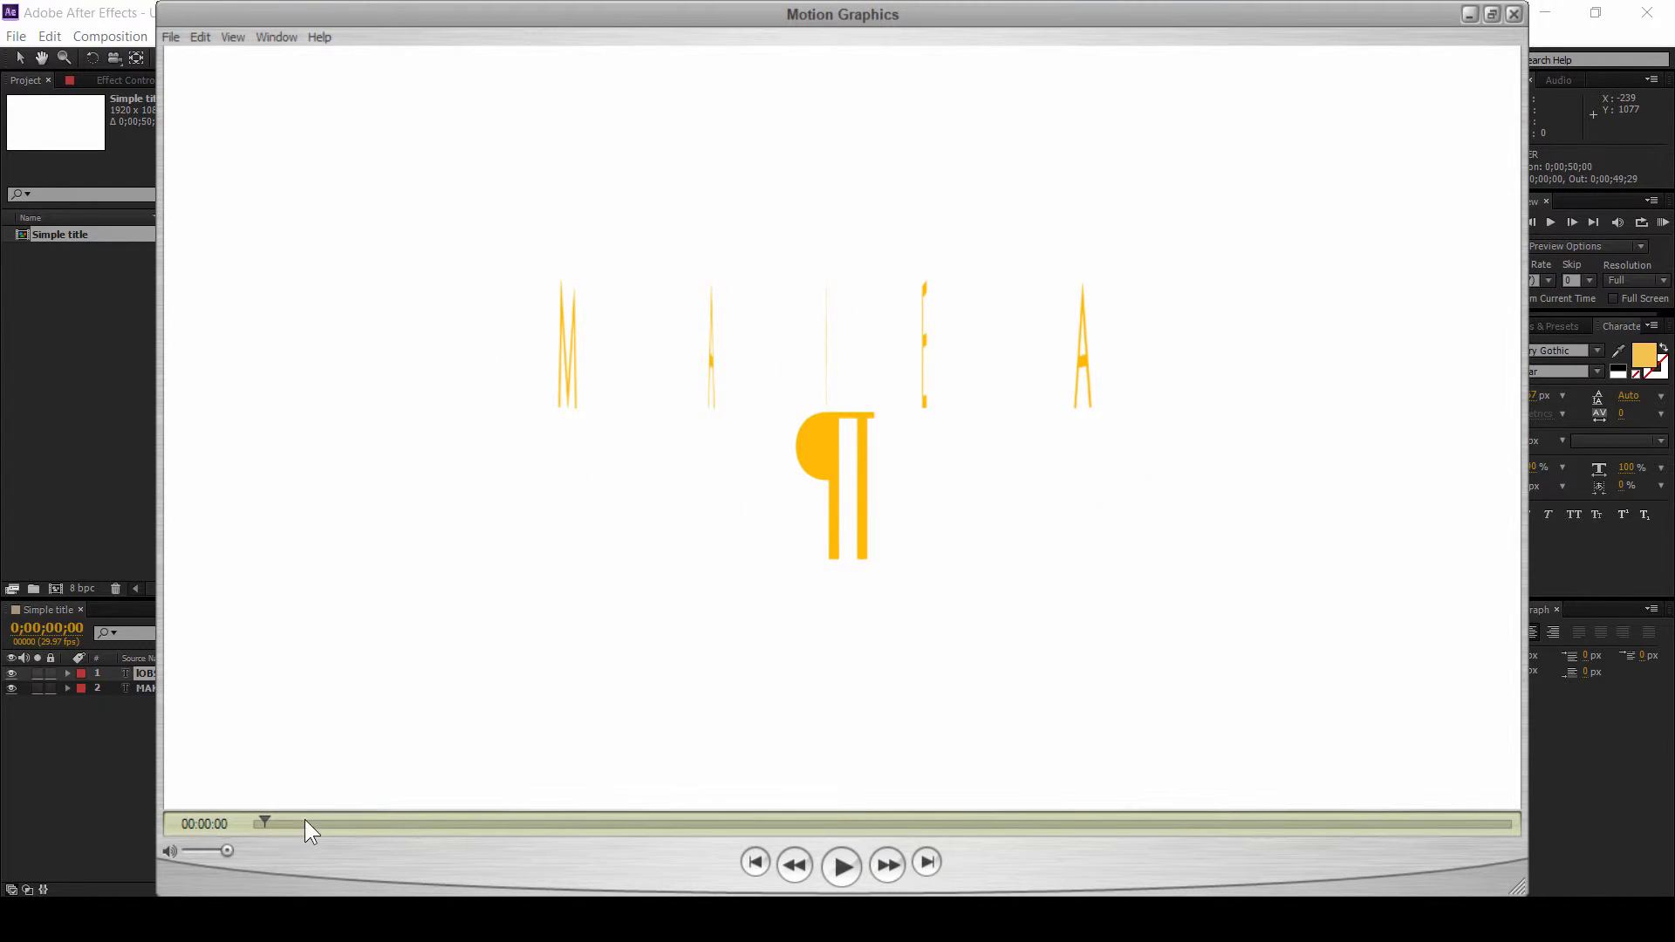
Step: Scrub through the reference video's animation and switch back to After Effects
{"action": "left_click_drag", "start_coordinate": [266, 823], "coordinate": [1207, 823]}
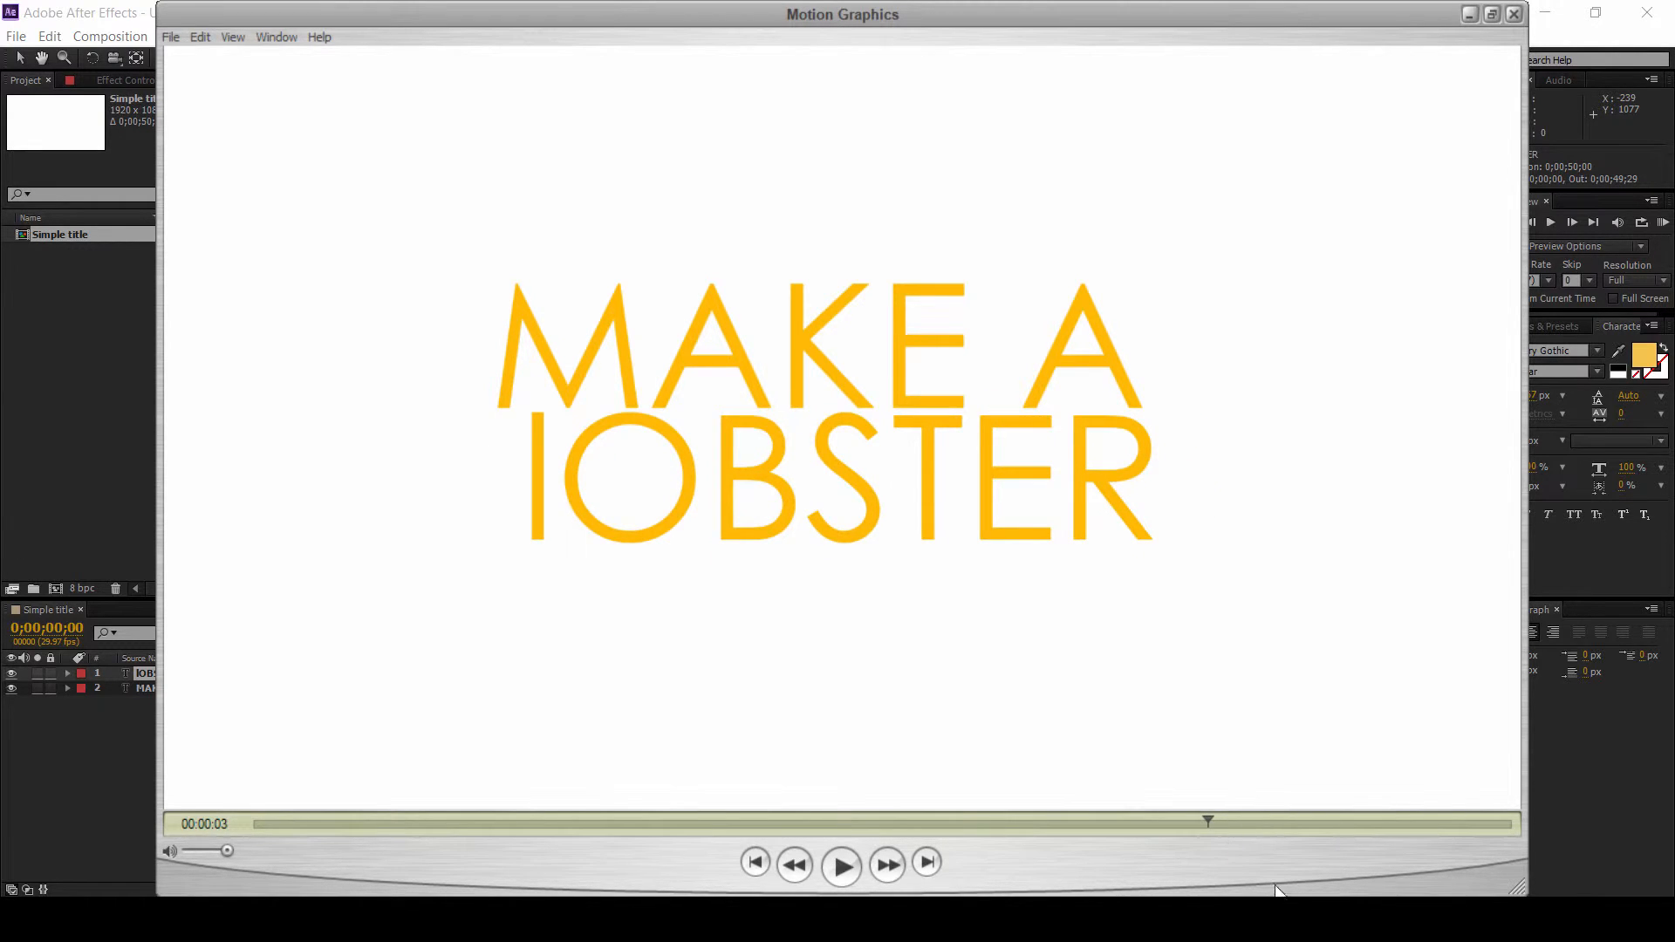
{"action": "left_click", "coordinate": [1280, 920]}
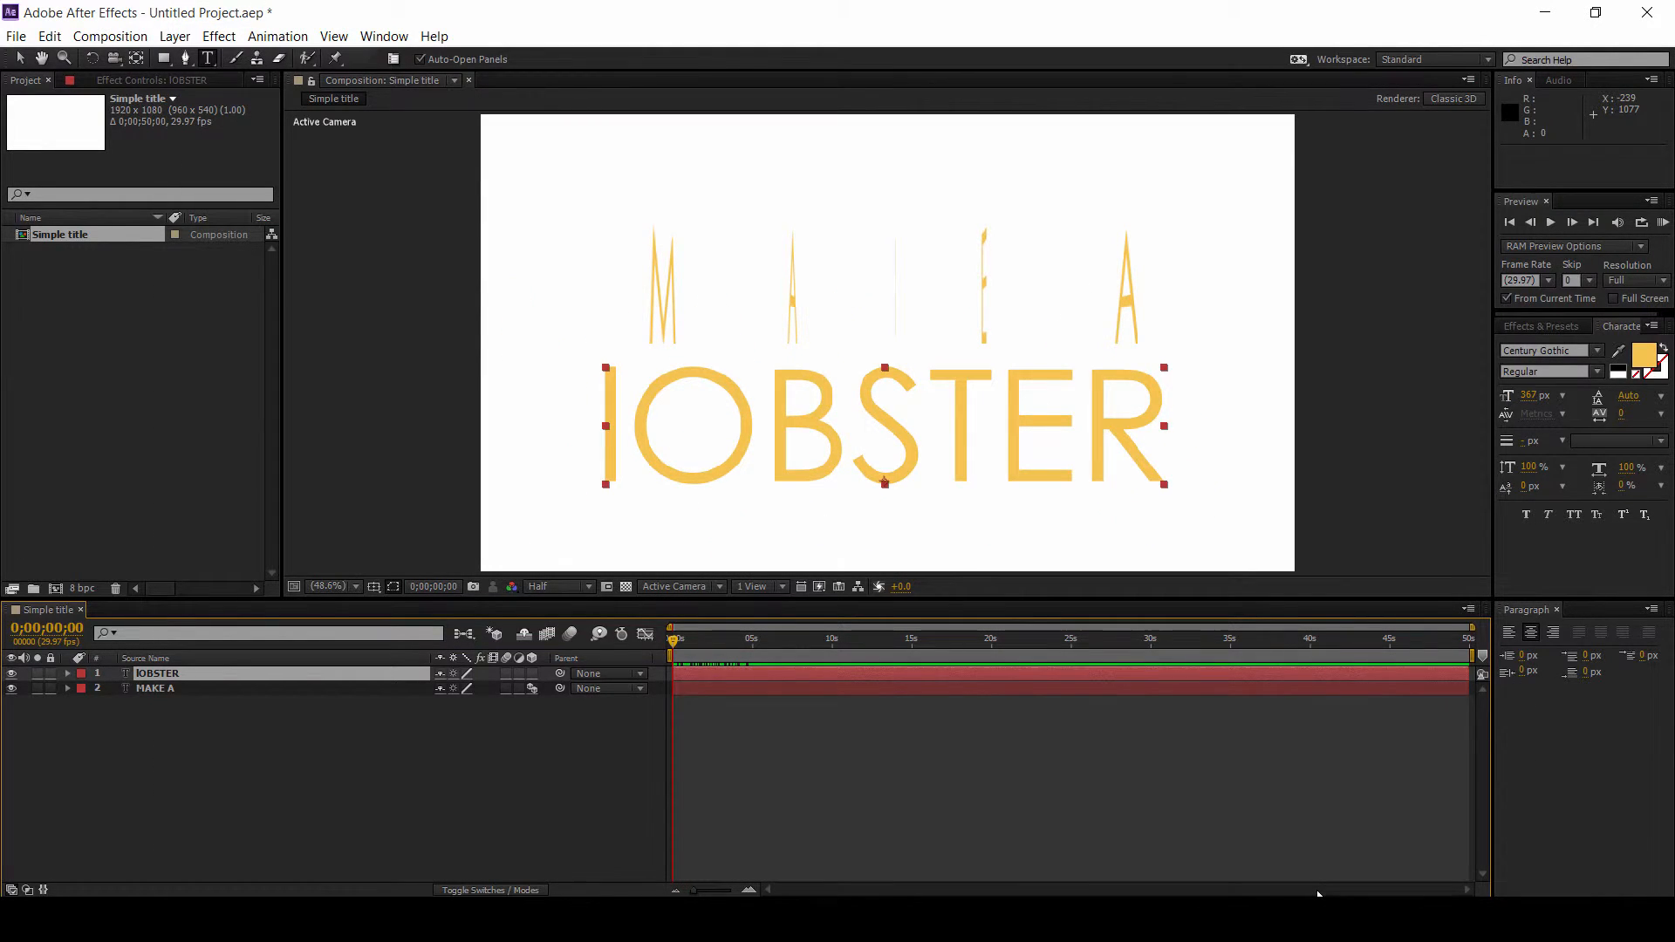
Step: Enable per-character 3D on the lOBSTER text layer
{"action": "left_click", "coordinate": [238, 751]}
{"action": "left_click", "coordinate": [229, 673]}
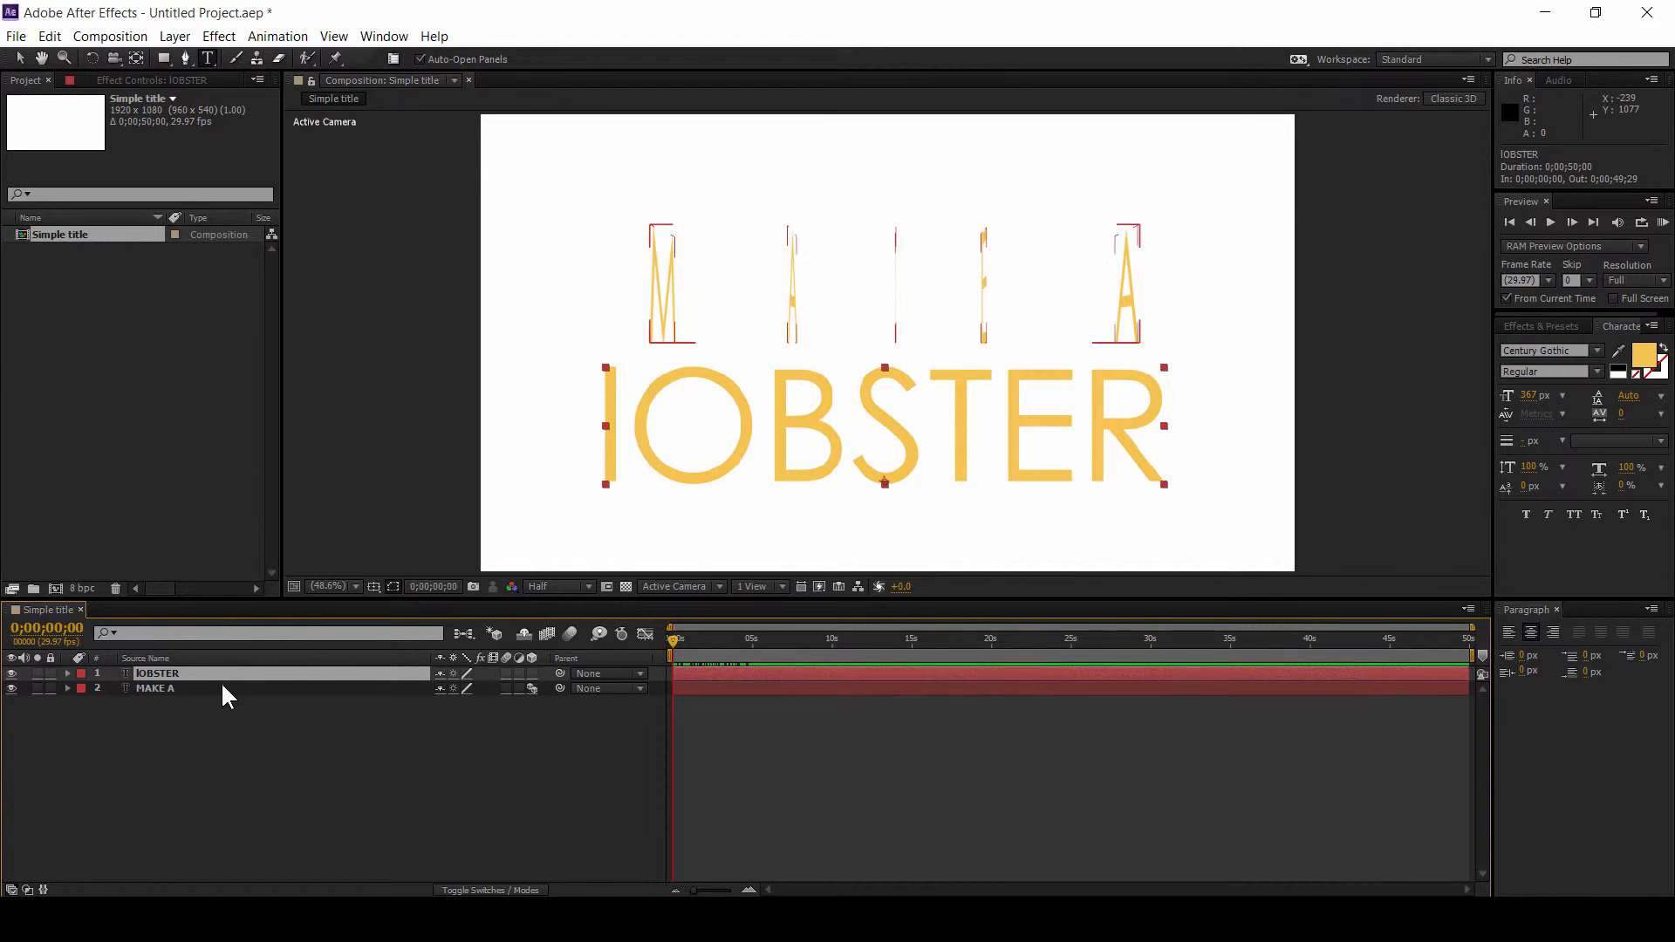
{"action": "left_click", "coordinate": [278, 36]}
{"action": "mouse_move", "coordinate": [505, 260]}
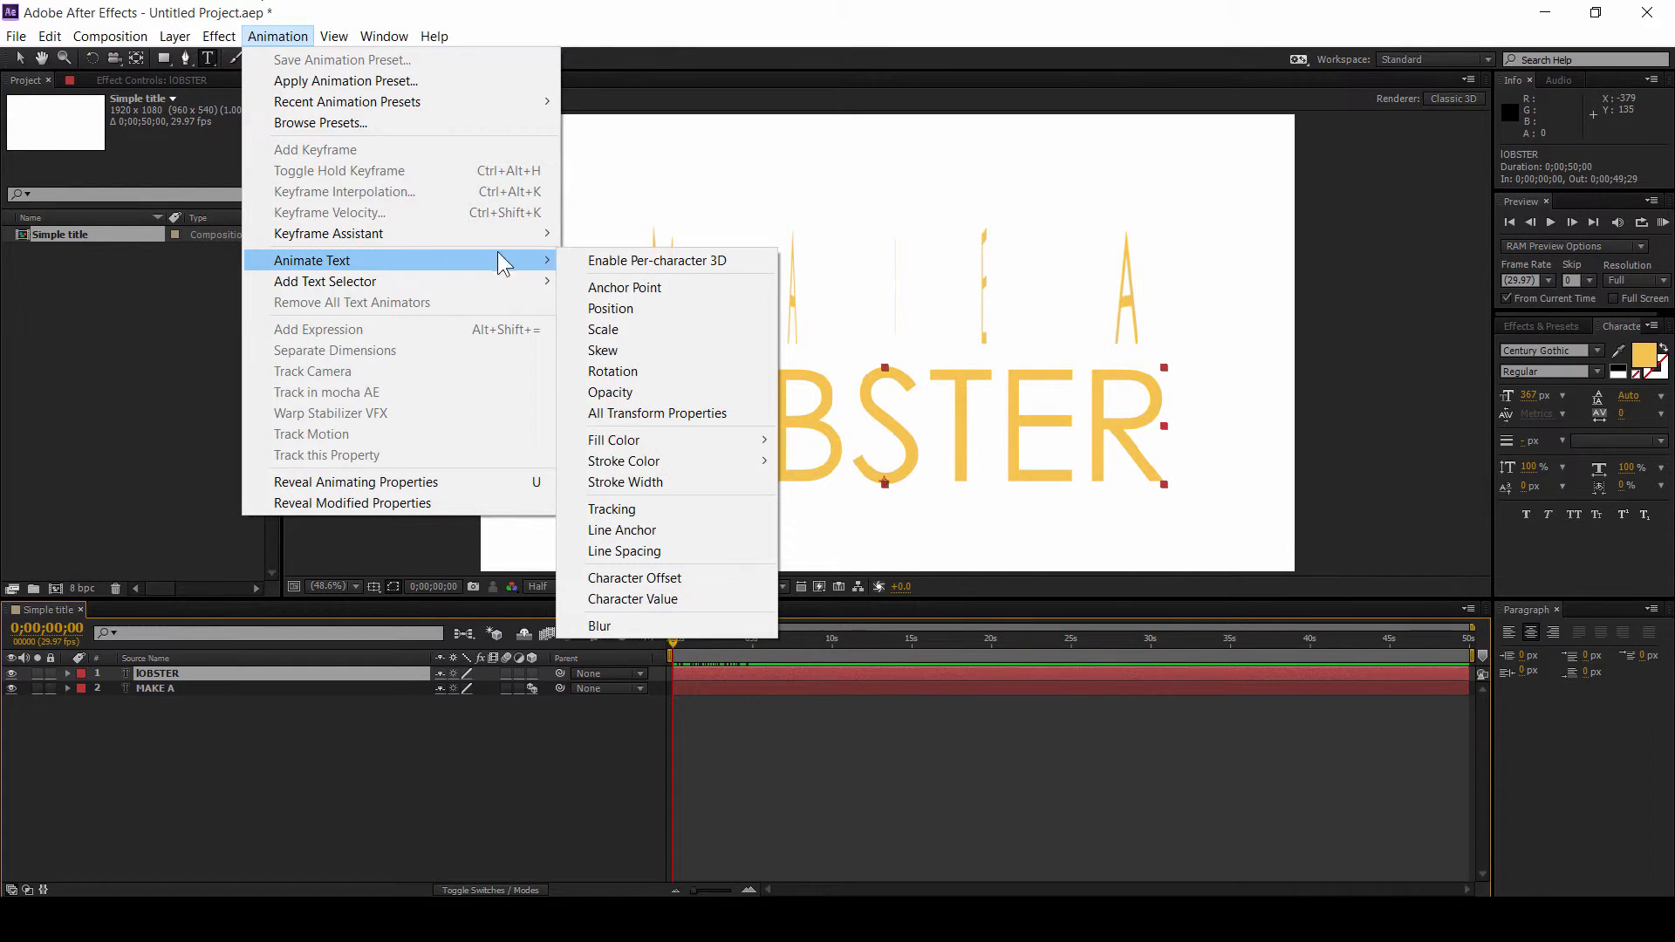
{"action": "left_click", "coordinate": [640, 260]}
{"action": "left_click", "coordinate": [320, 721]}
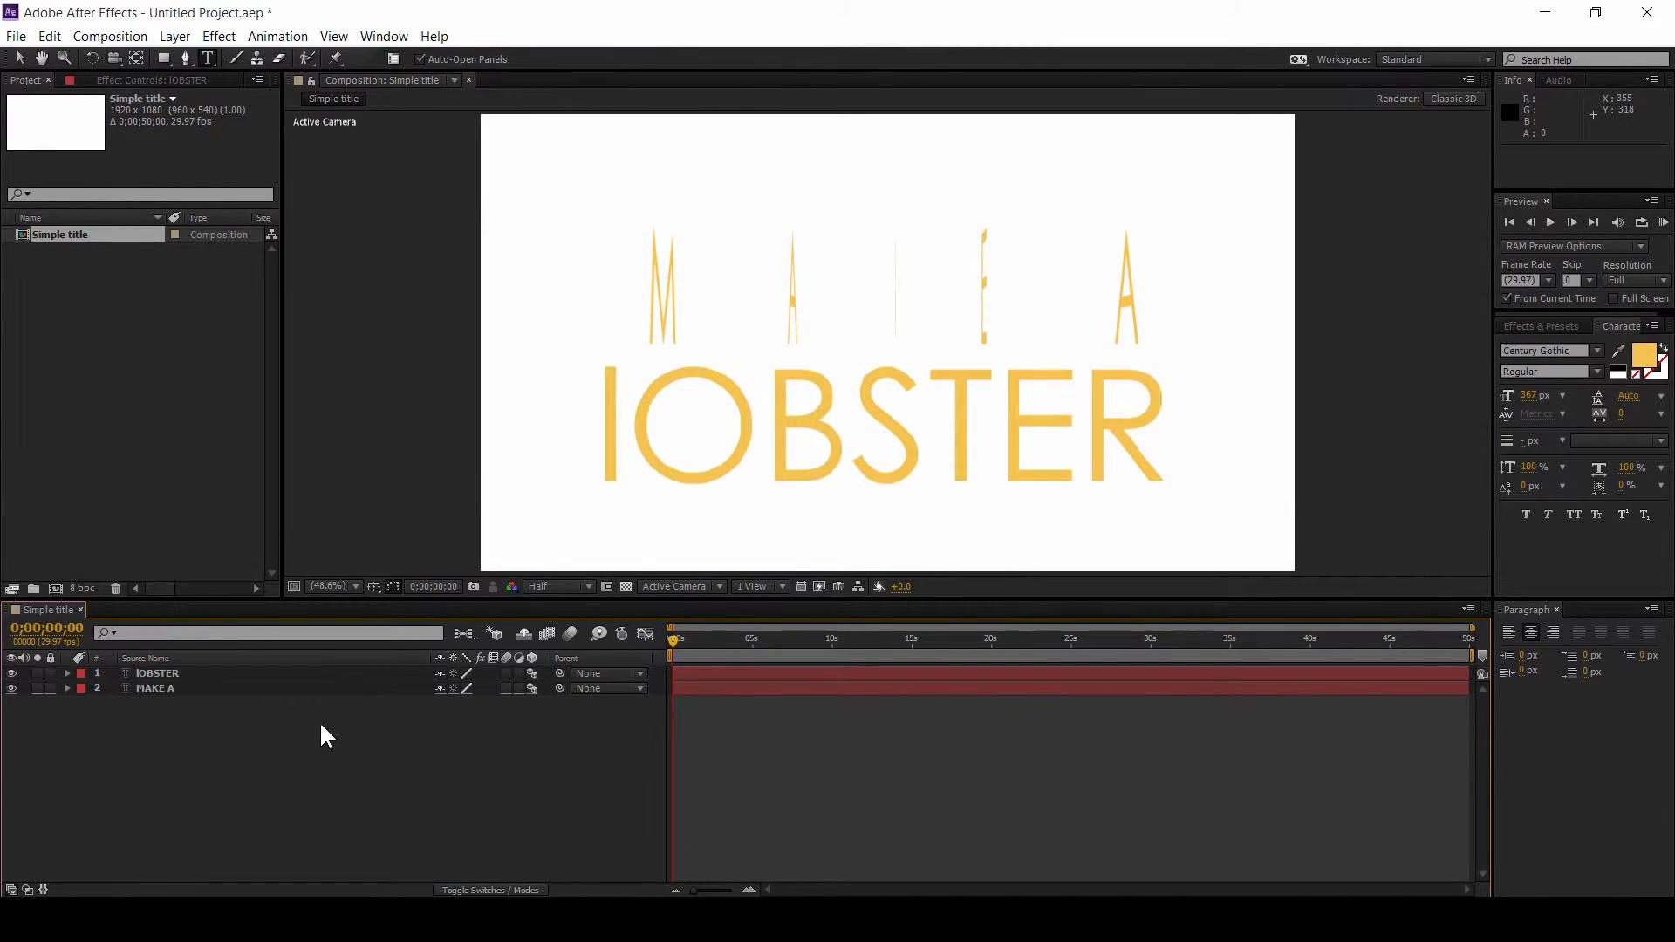
{"action": "left_click", "coordinate": [258, 672]}
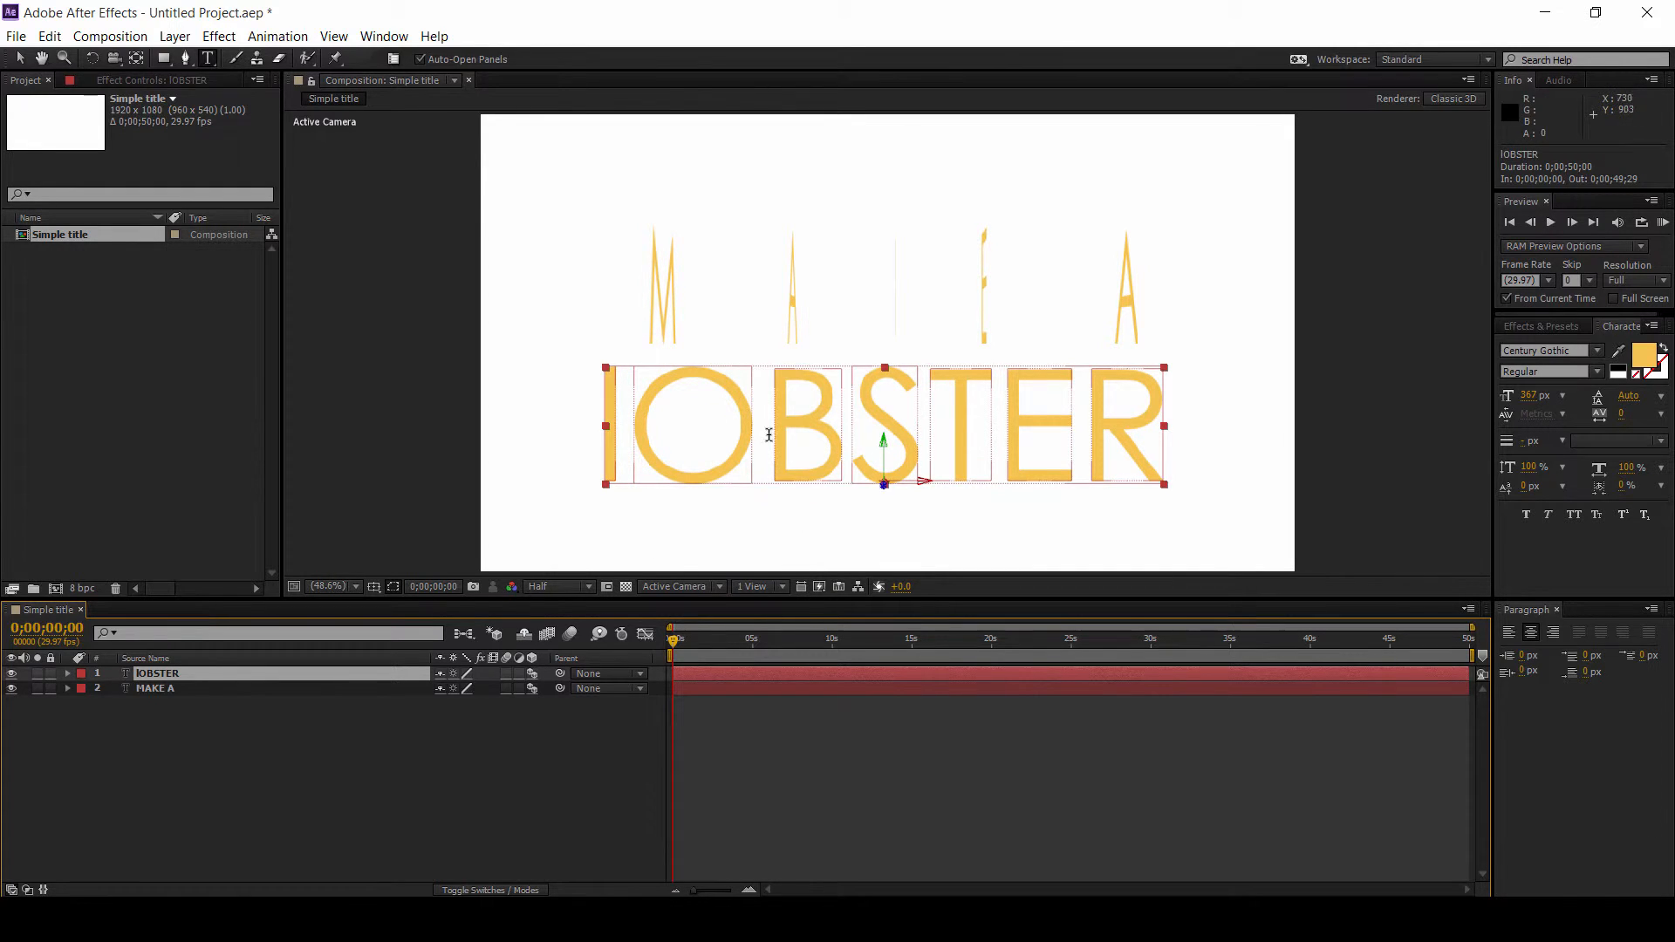
Step: Add a Character Offset animator to the lOBSTER layer and set its Character Offset to 9
{"action": "left_click", "coordinate": [276, 37]}
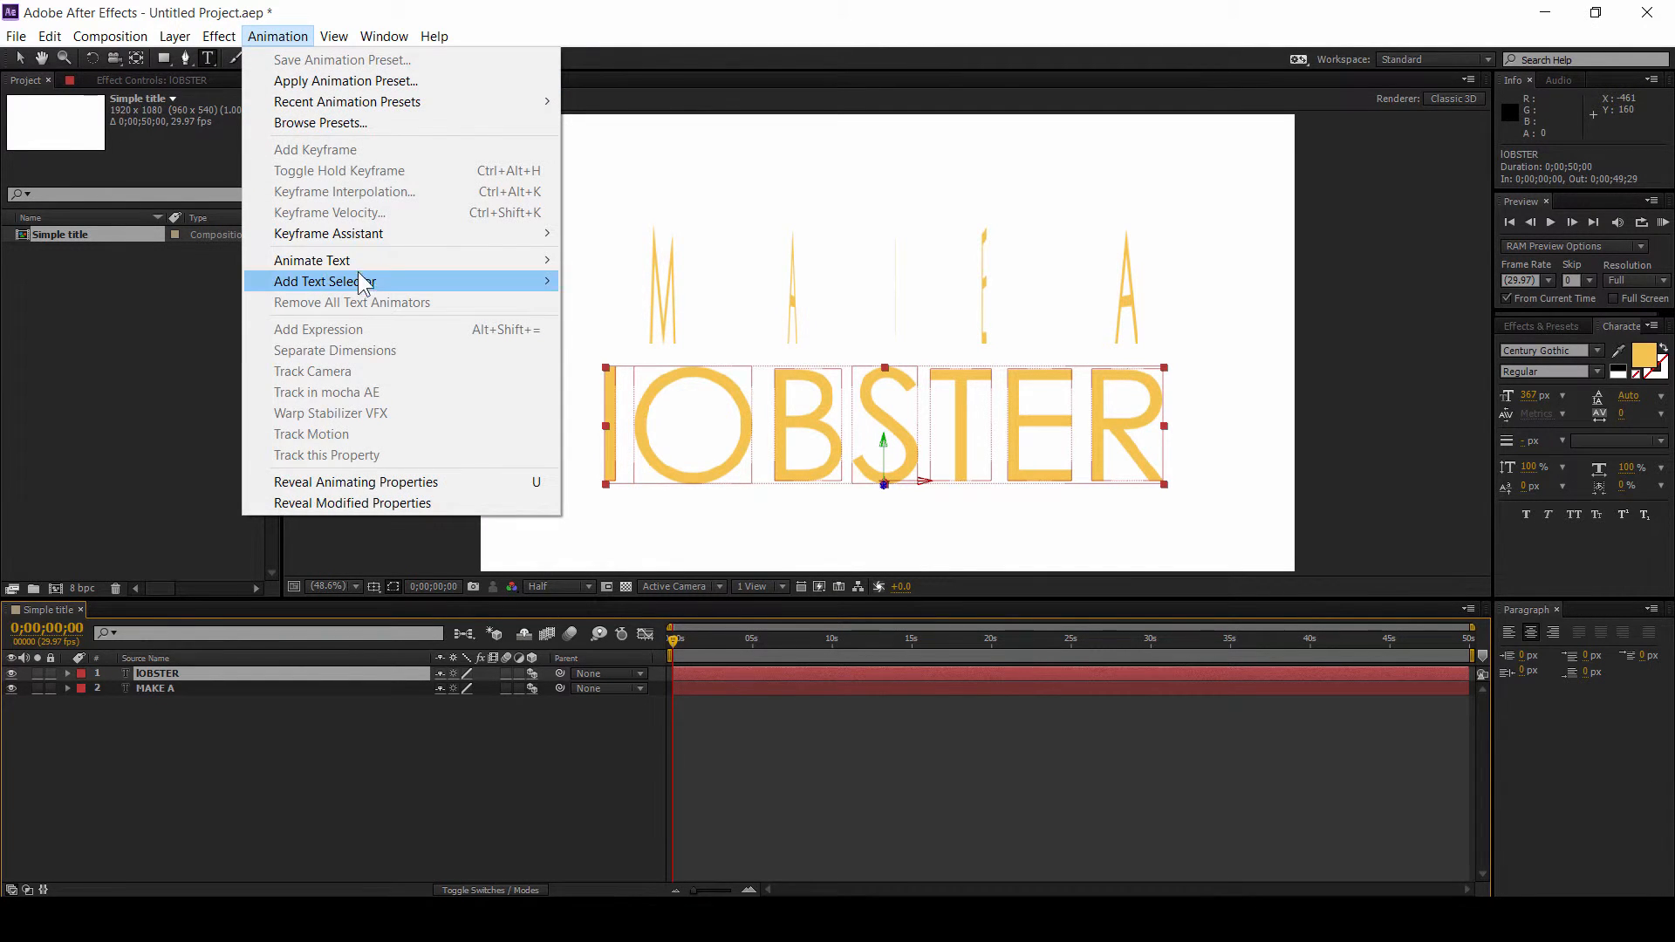
{"action": "mouse_move", "coordinate": [377, 260]}
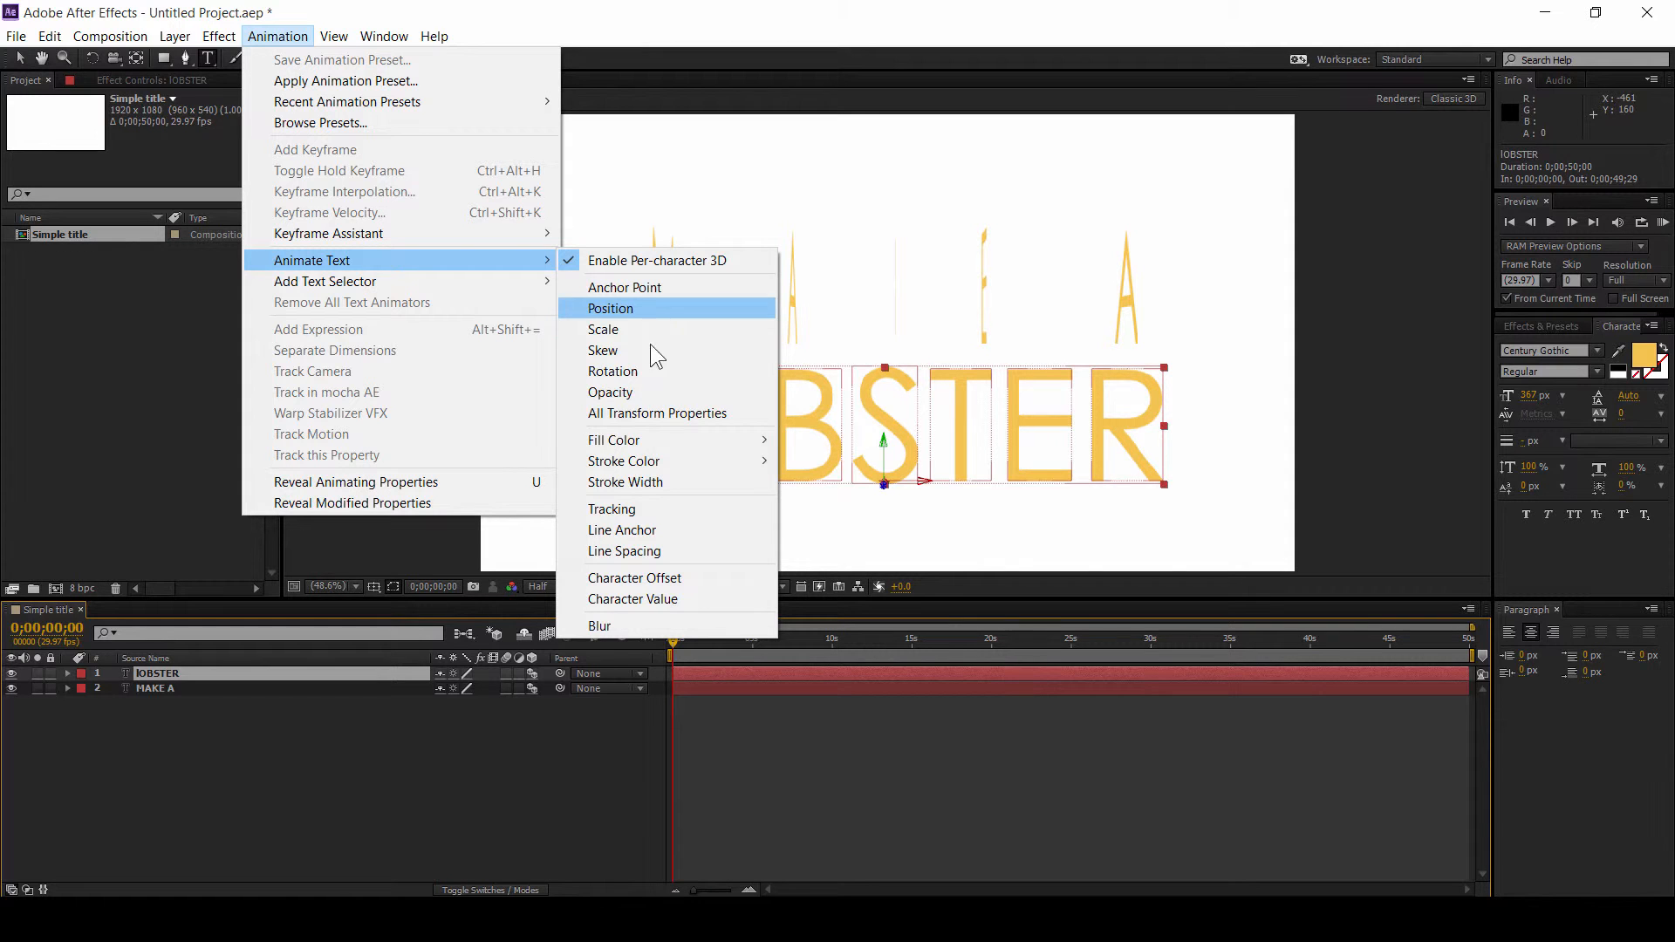
{"action": "left_click", "coordinate": [651, 578]}
{"action": "left_click", "coordinate": [450, 747]}
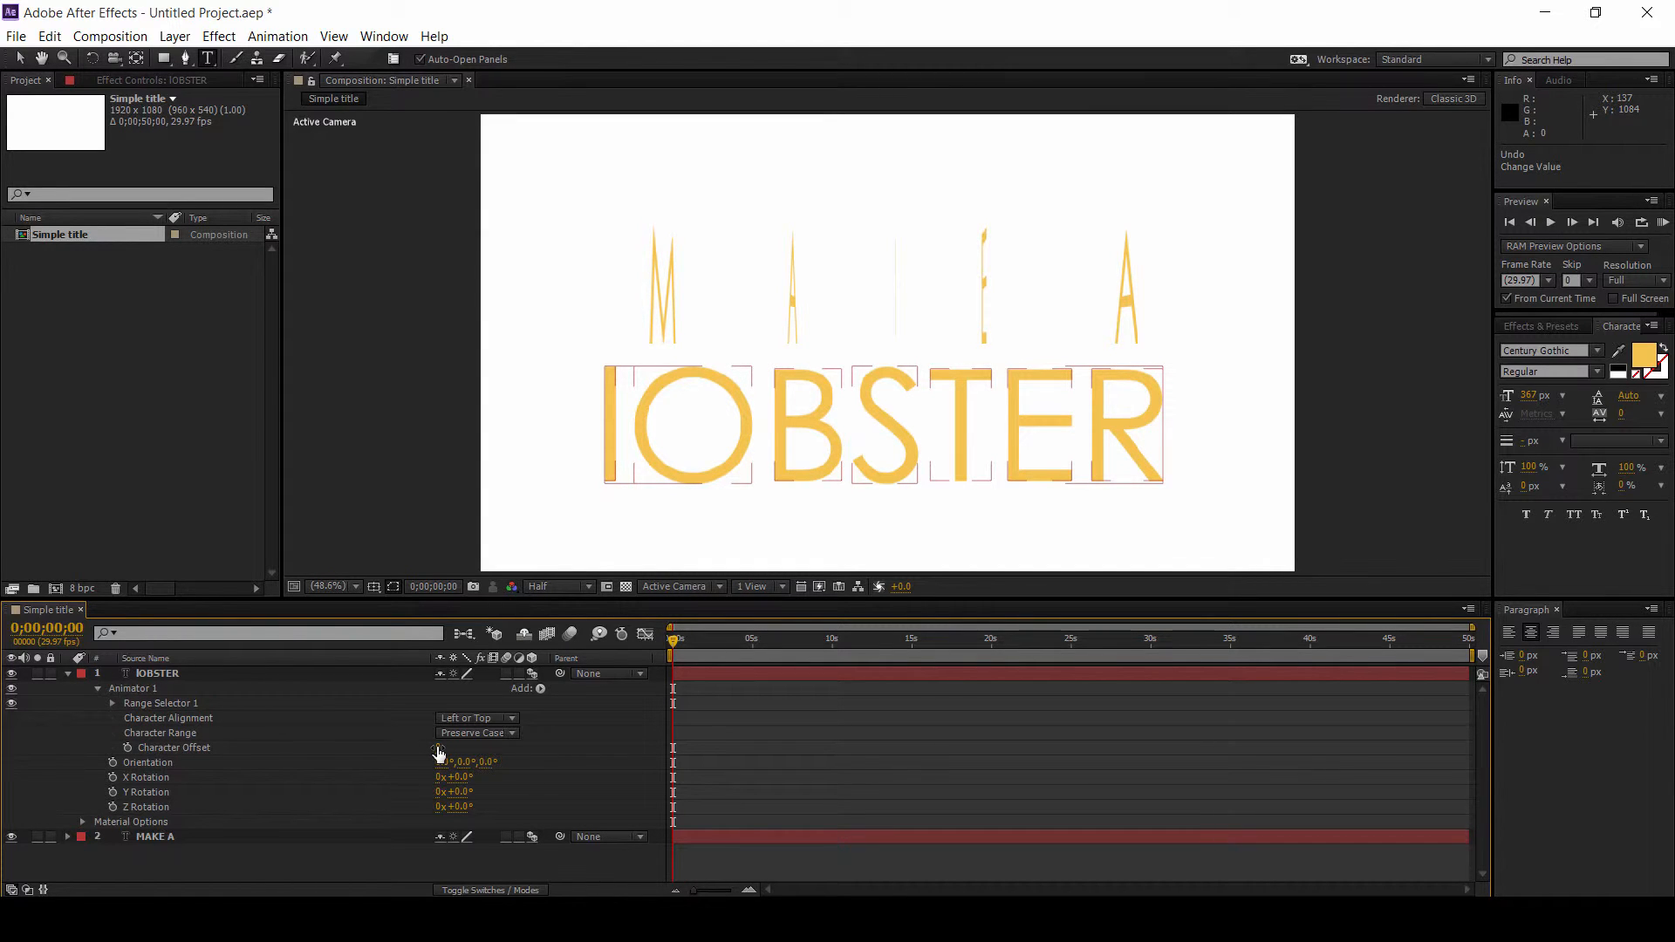
{"action": "left_click", "coordinate": [439, 745]}
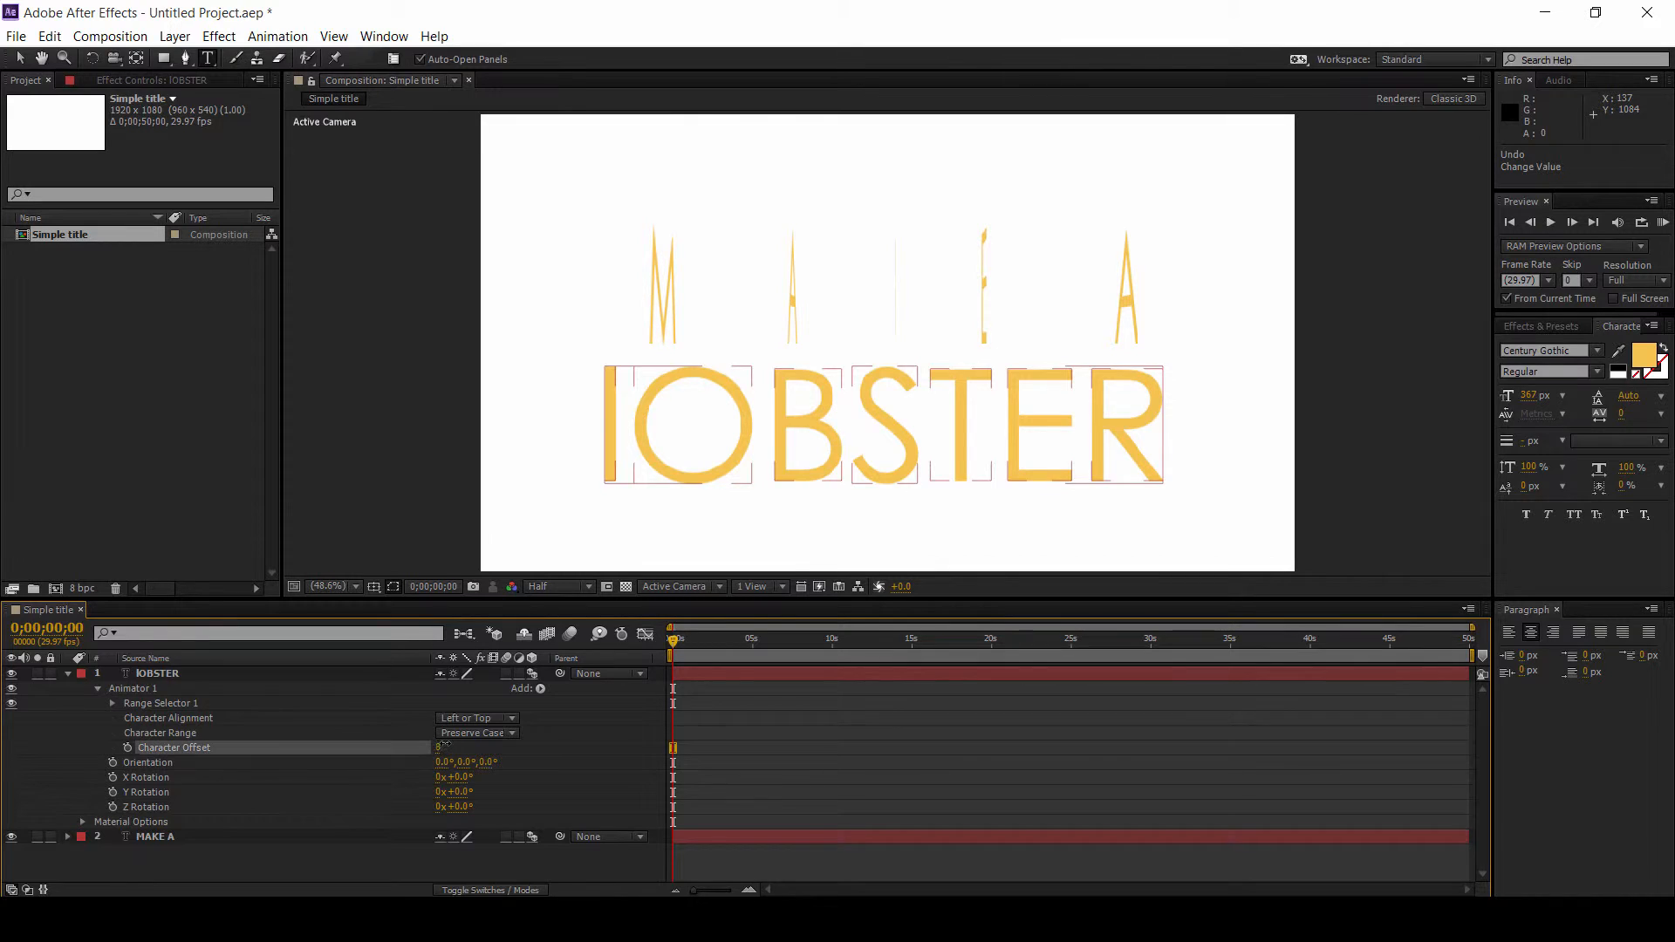
{"action": "type", "text": "9"}
{"action": "key", "text": "Return"}
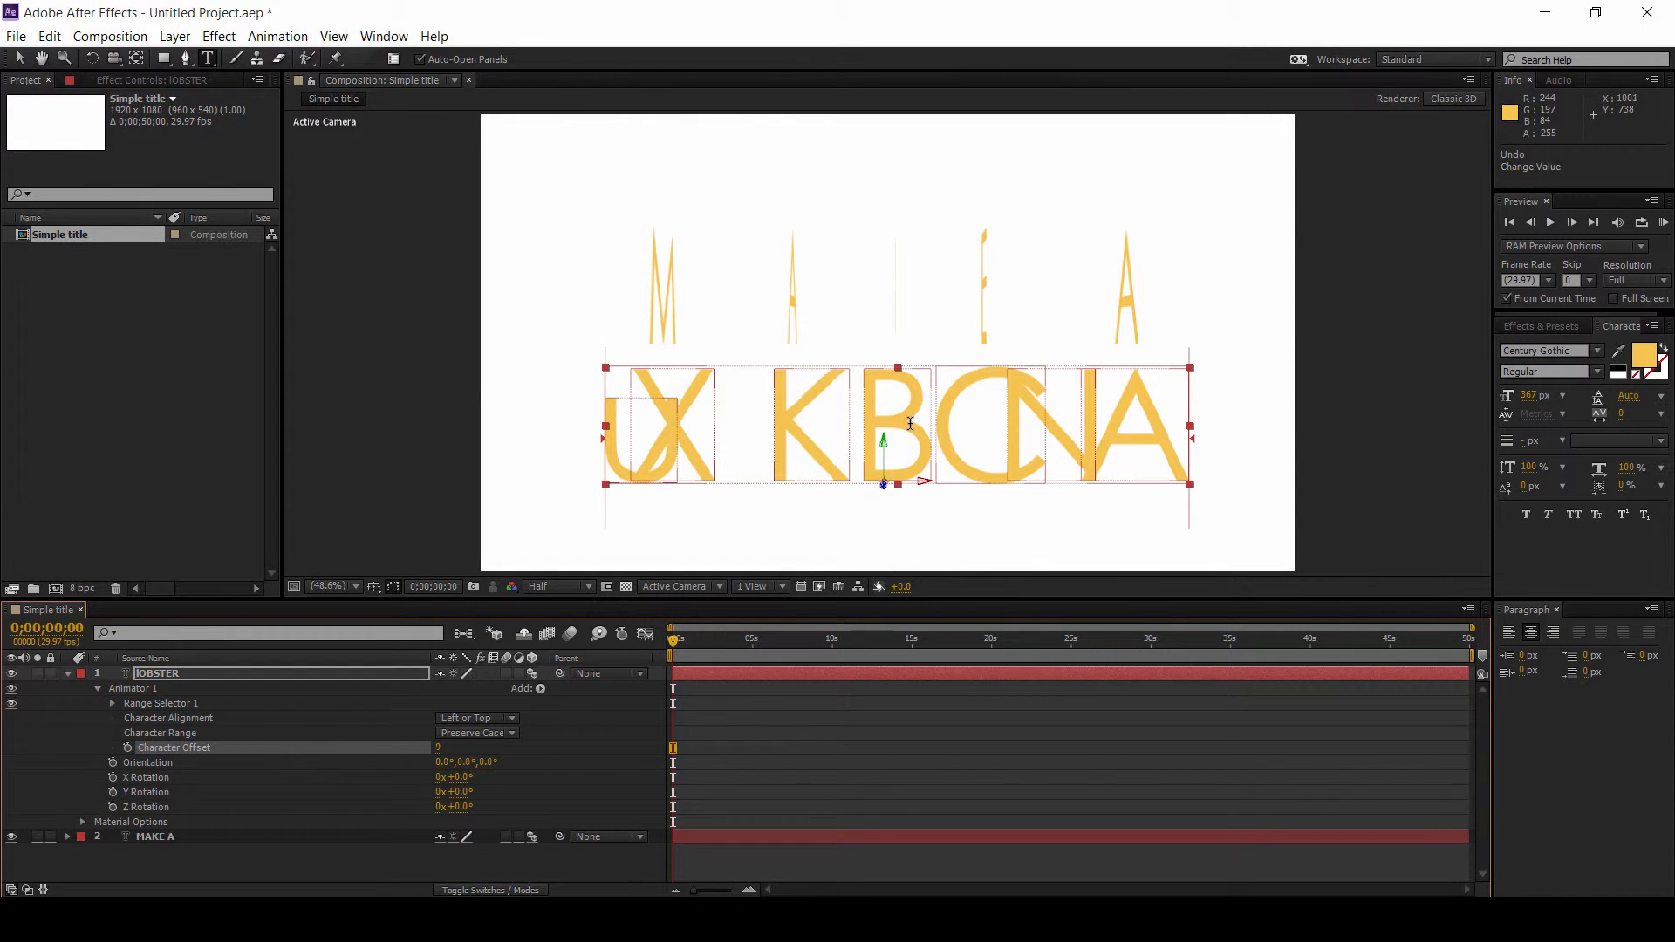
Step: Set the animator's Character Range to Full Unicode and its Character Alignment to Adjust Kerning
{"action": "left_click", "coordinate": [466, 733]}
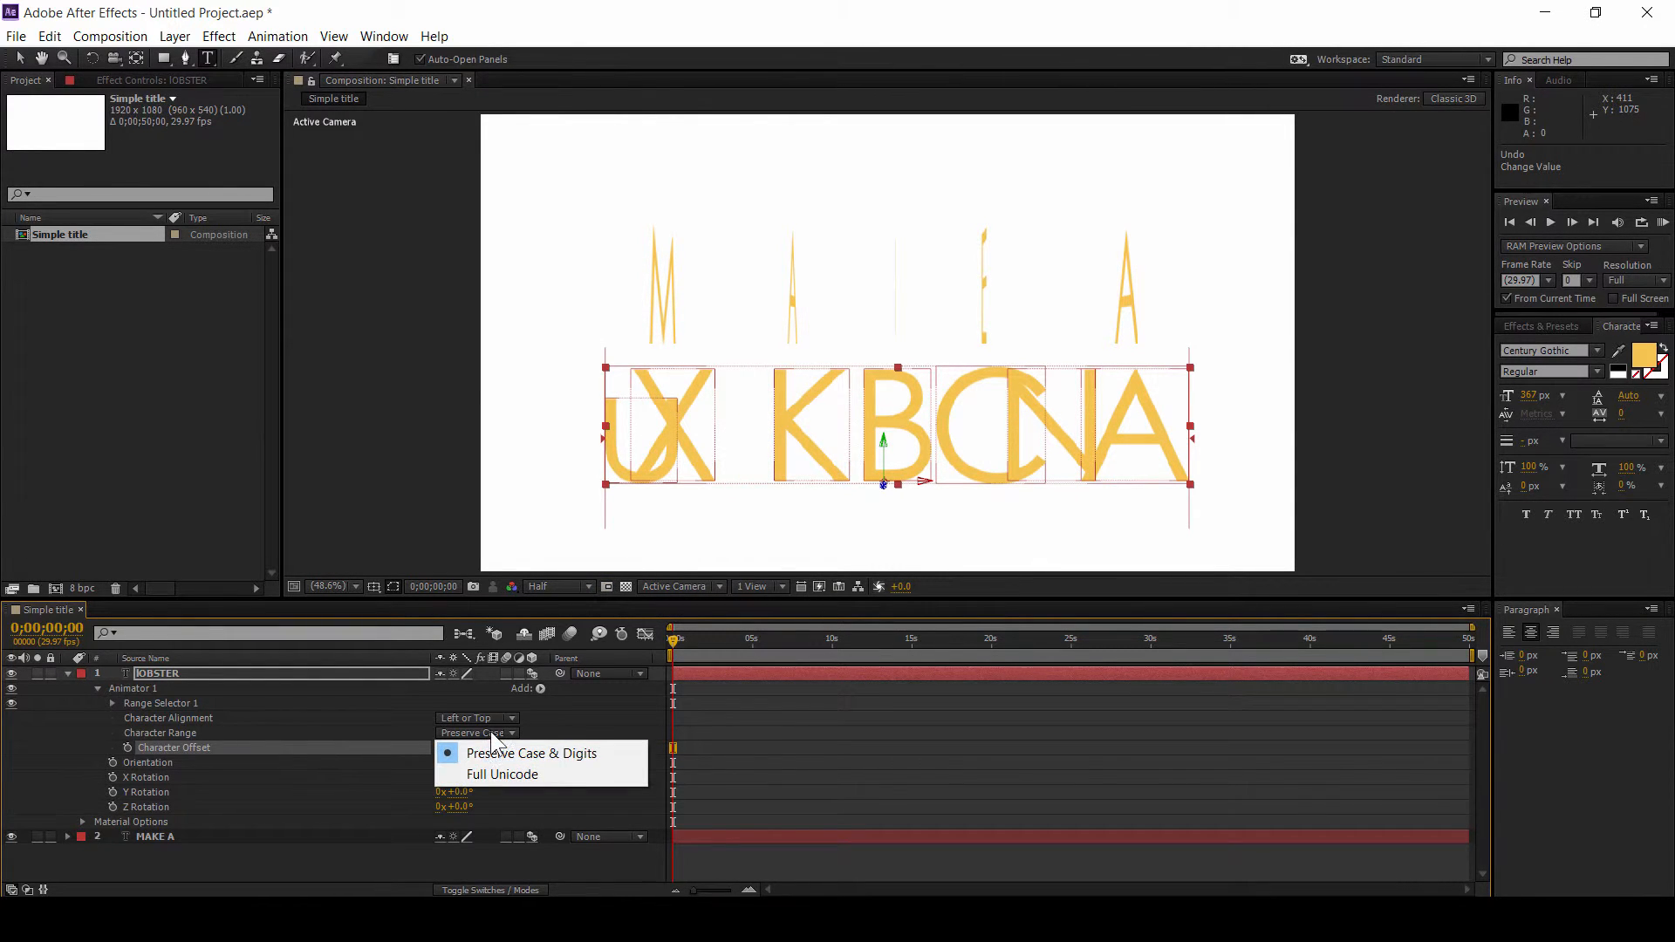
{"action": "left_click", "coordinate": [487, 774]}
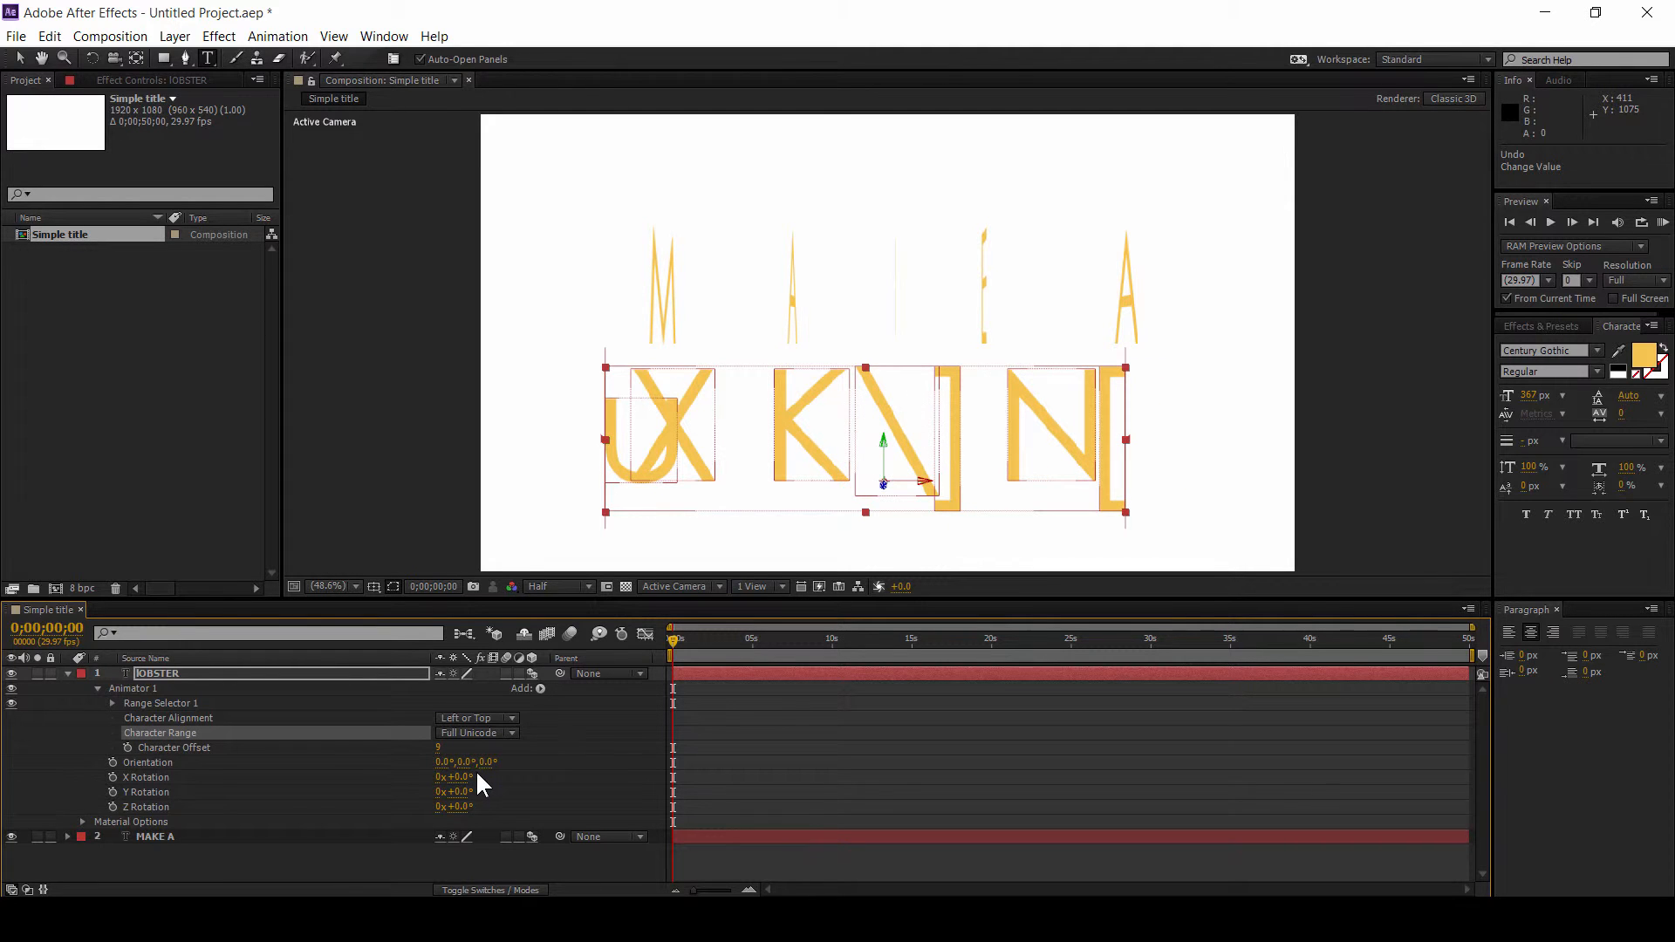
{"action": "left_click_drag", "start_coordinate": [440, 750], "coordinate": [486, 747]}
{"action": "left_click", "coordinate": [346, 720]}
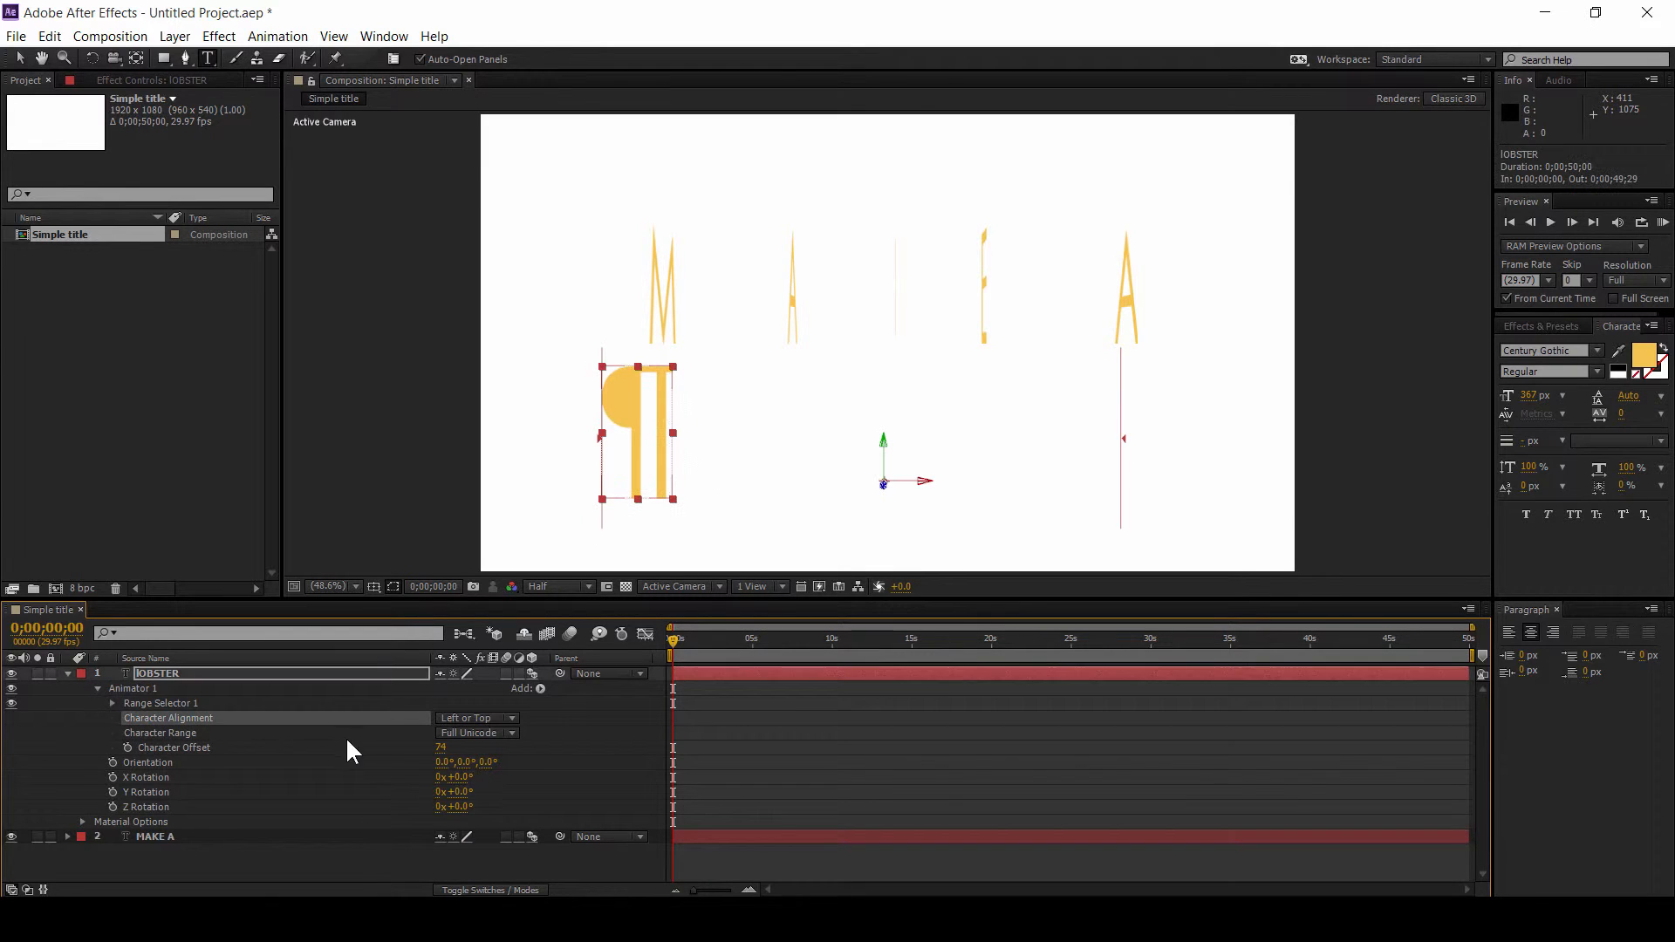
{"action": "left_click", "coordinate": [471, 718]}
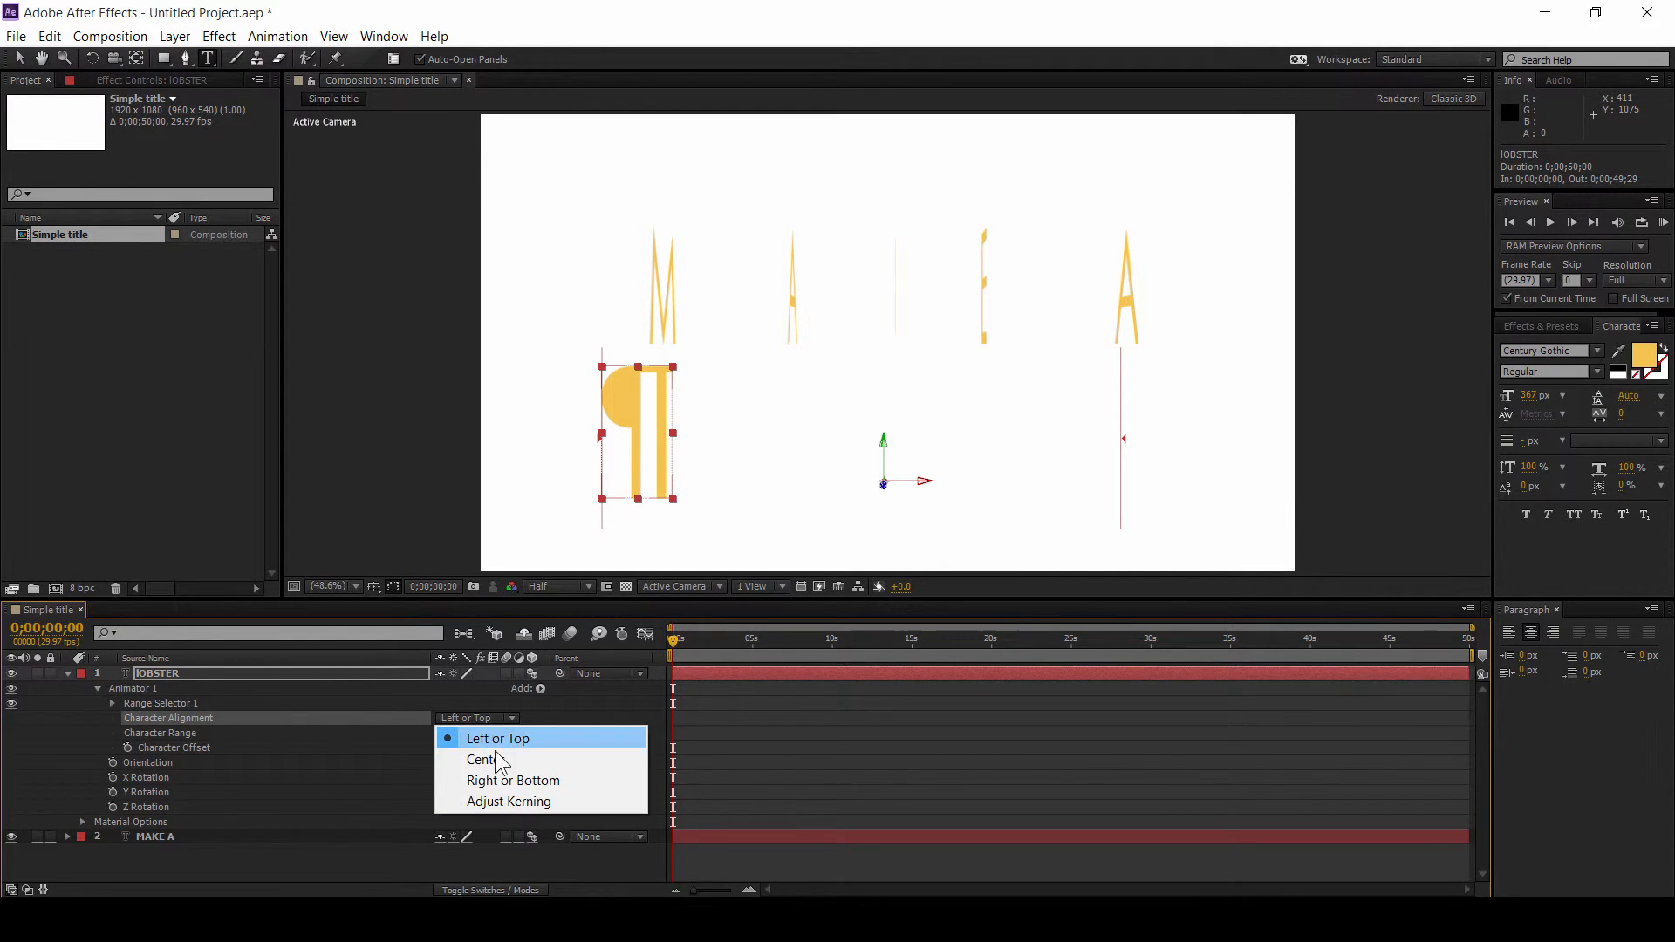
{"action": "left_click", "coordinate": [495, 798]}
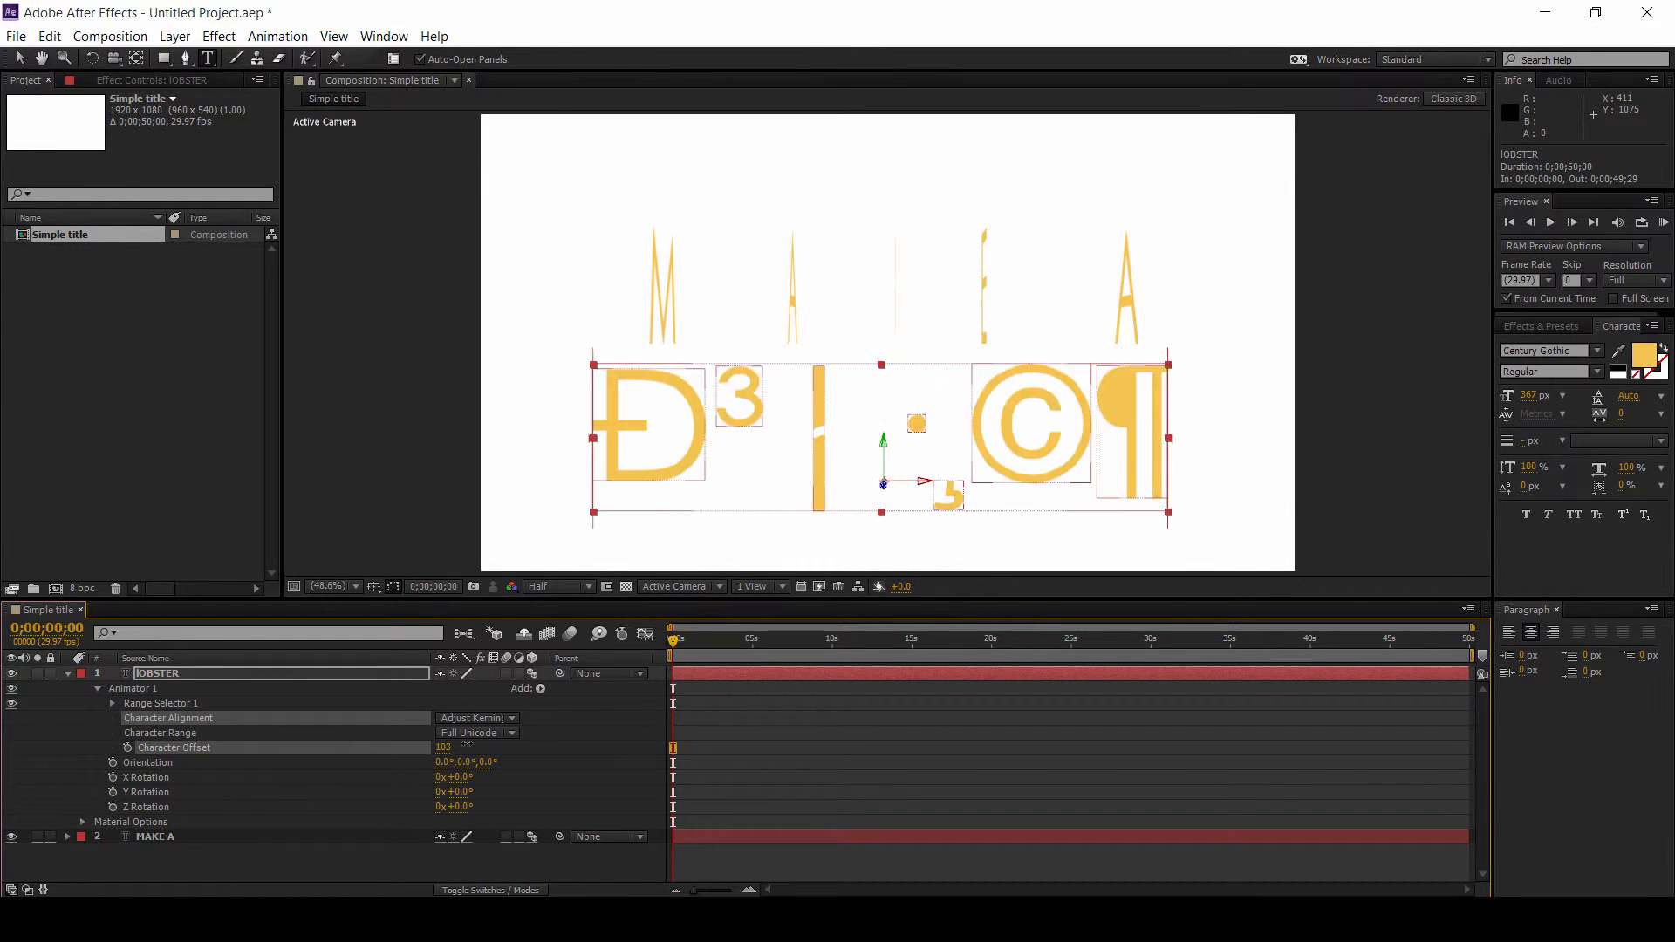
Step: Set the lOBSTER animator's Character Offset to 77
{"action": "mouse_move", "coordinate": [443, 755]}
{"action": "left_mouse_down"}
{"action": "mouse_move", "coordinate": [493, 742]}
{"action": "mouse_move", "coordinate": [448, 760]}
{"action": "left_mouse_up"}
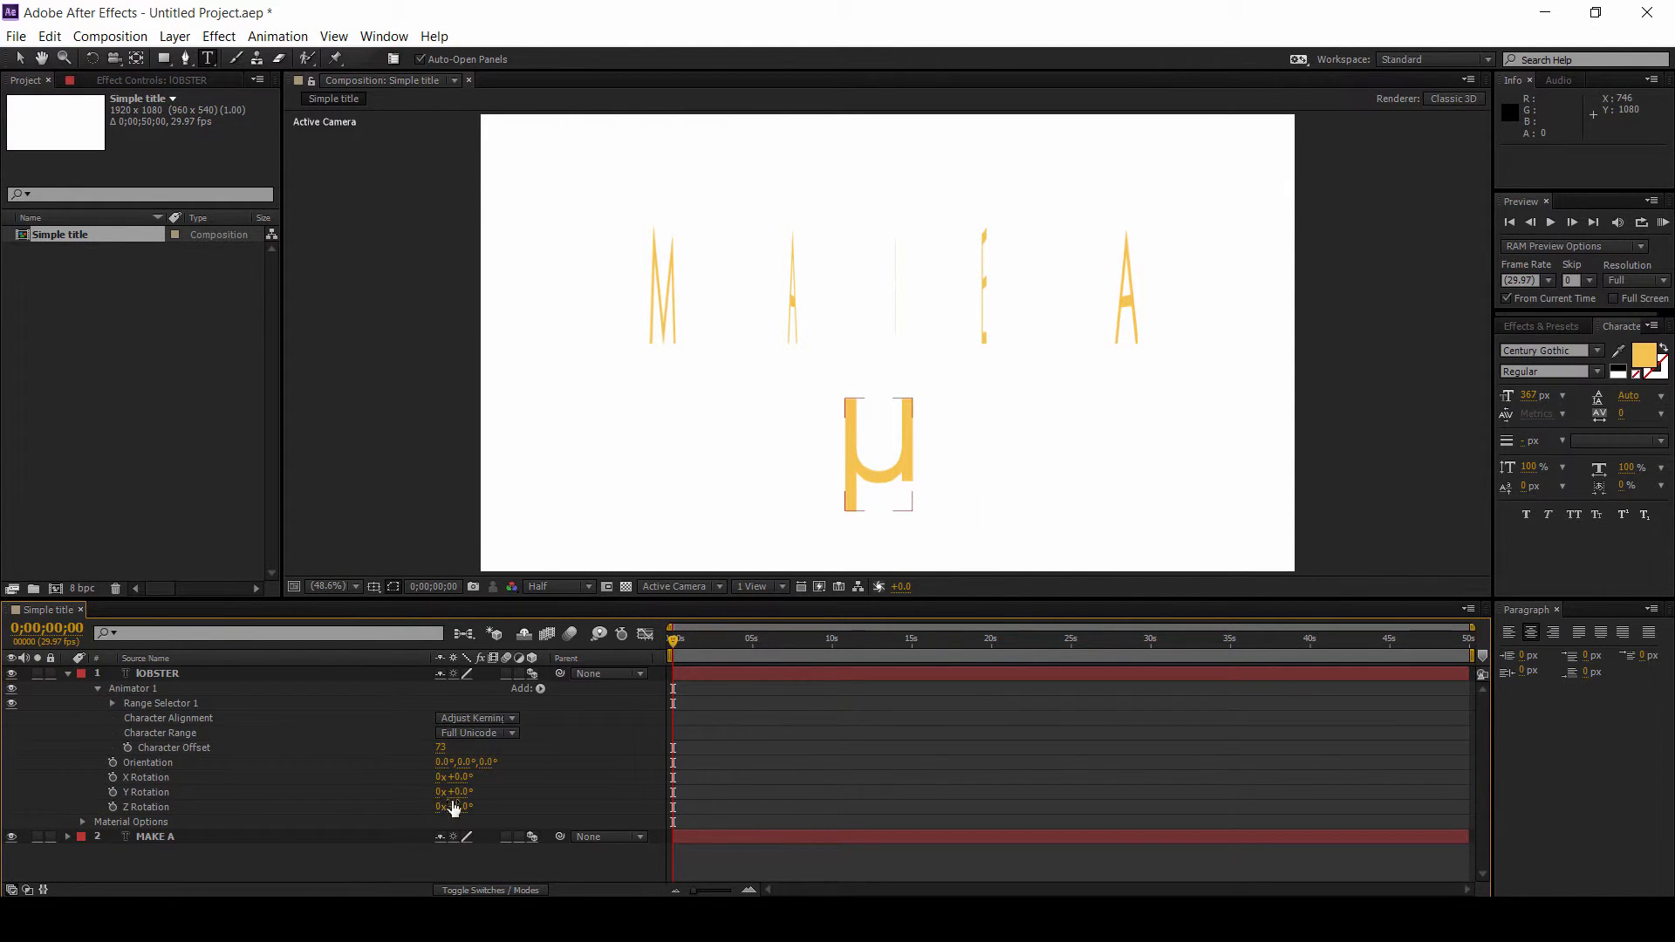
{"action": "left_click", "coordinate": [443, 751]}
{"action": "key", "text": "Return"}
{"action": "key", "text": "Return"}
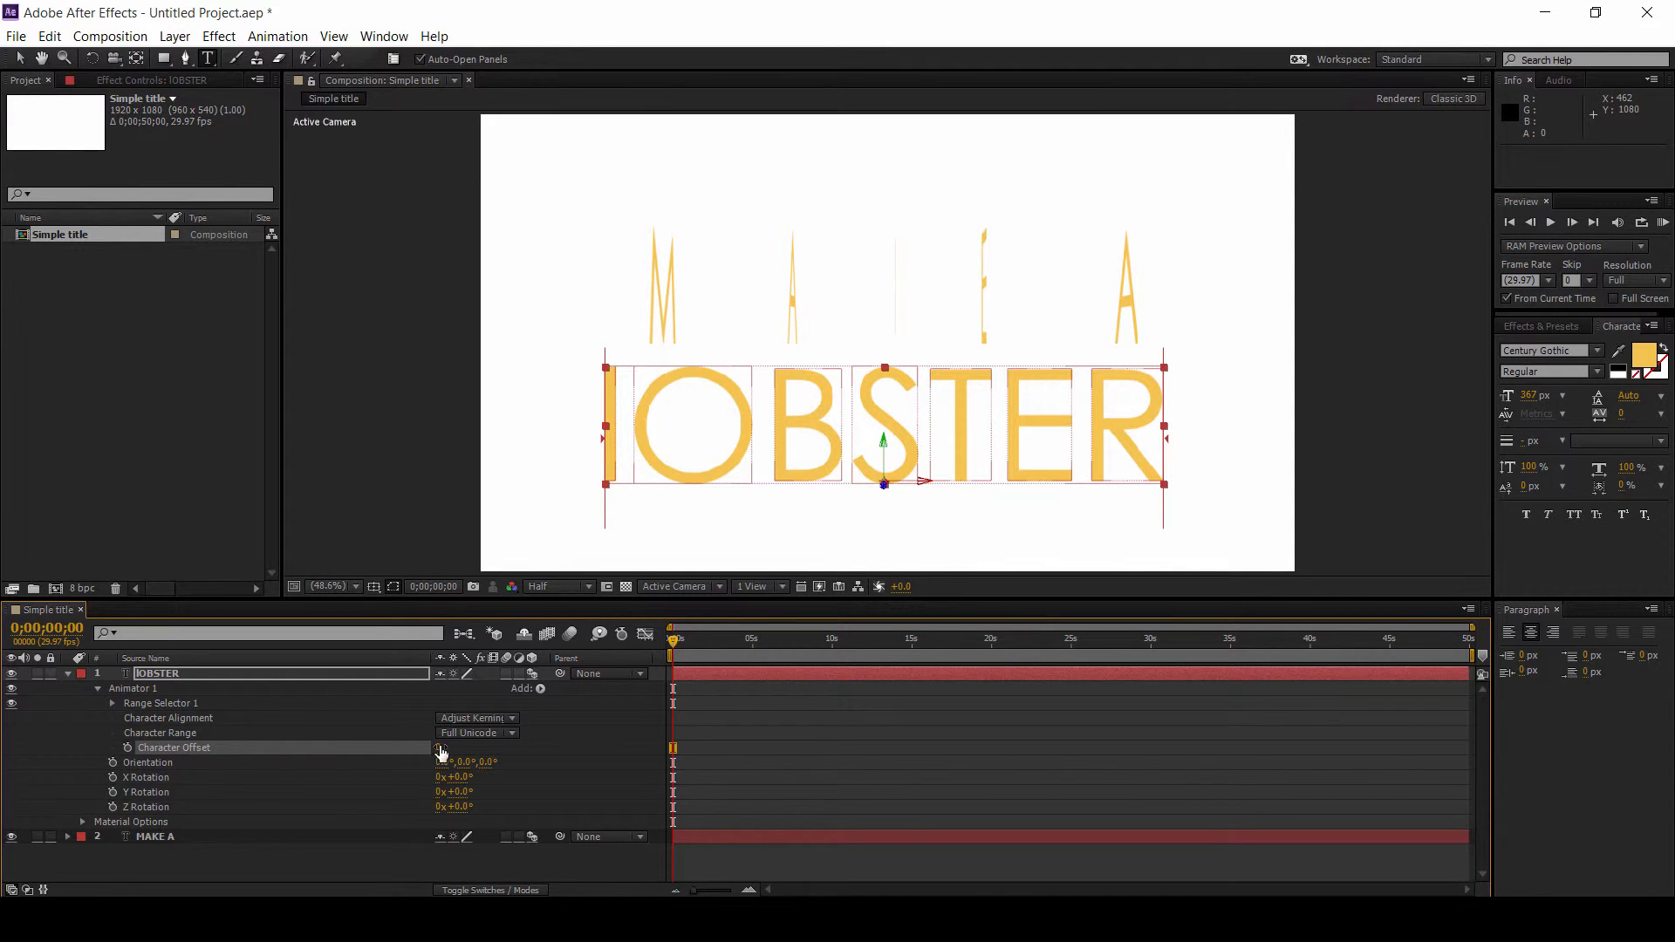
{"action": "left_click", "coordinate": [439, 748]}
{"action": "key", "text": "Return"}
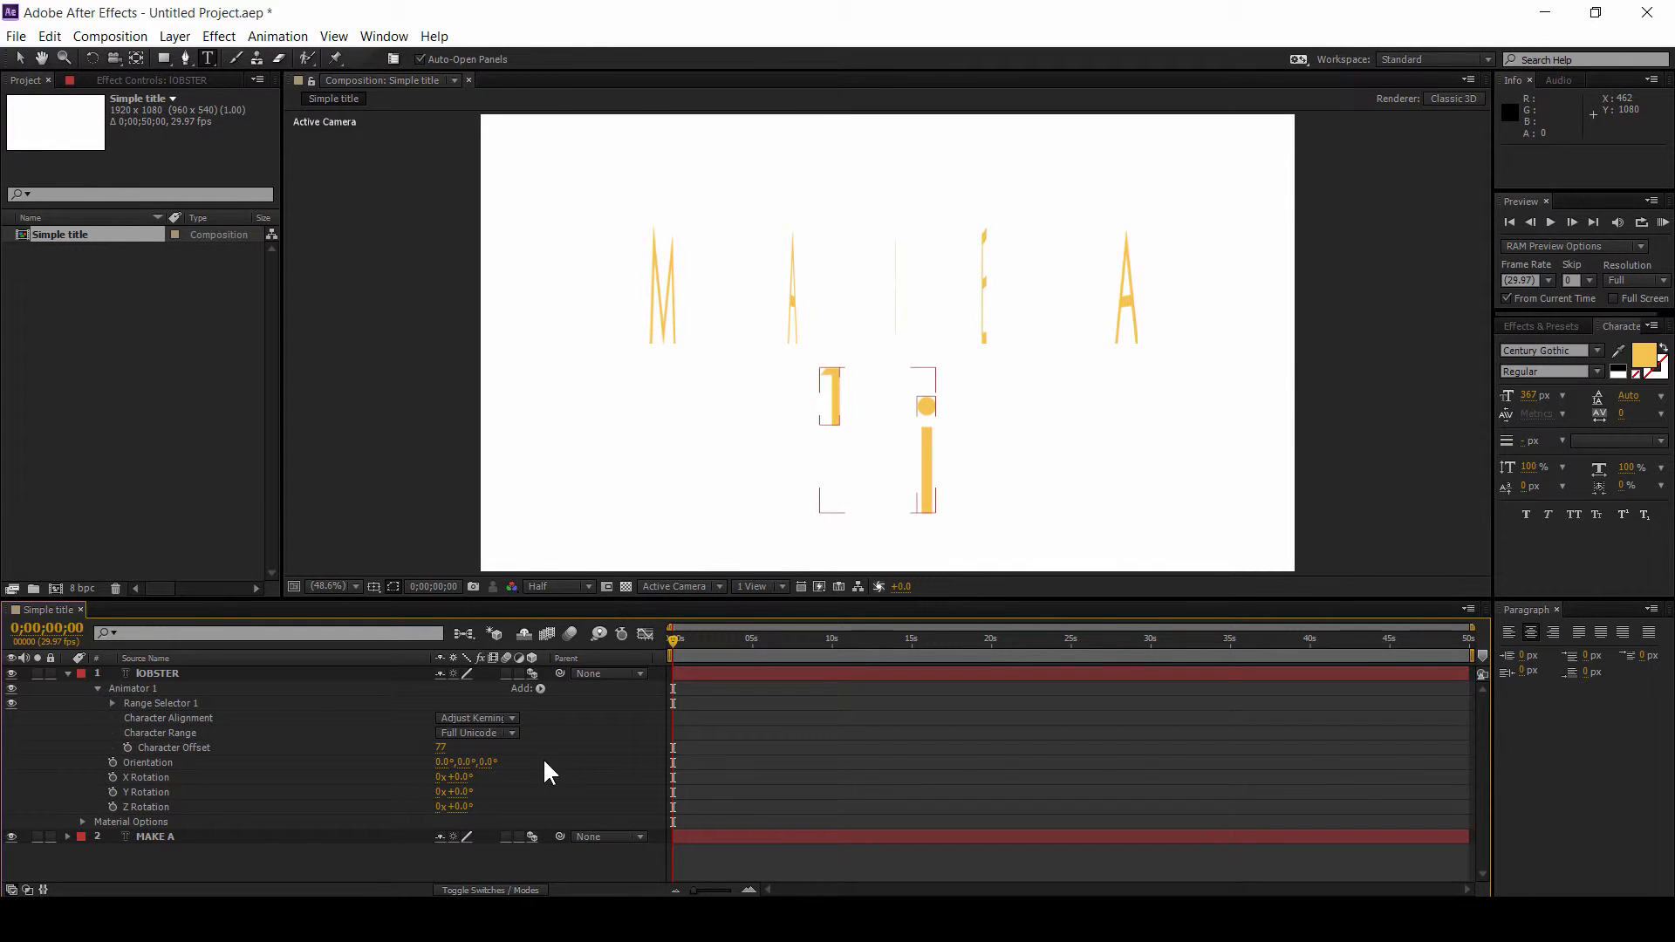
Step: Keyframe the Character Offset at the start and set it to 0 at 0;00;05;00
{"action": "left_click", "coordinate": [128, 746]}
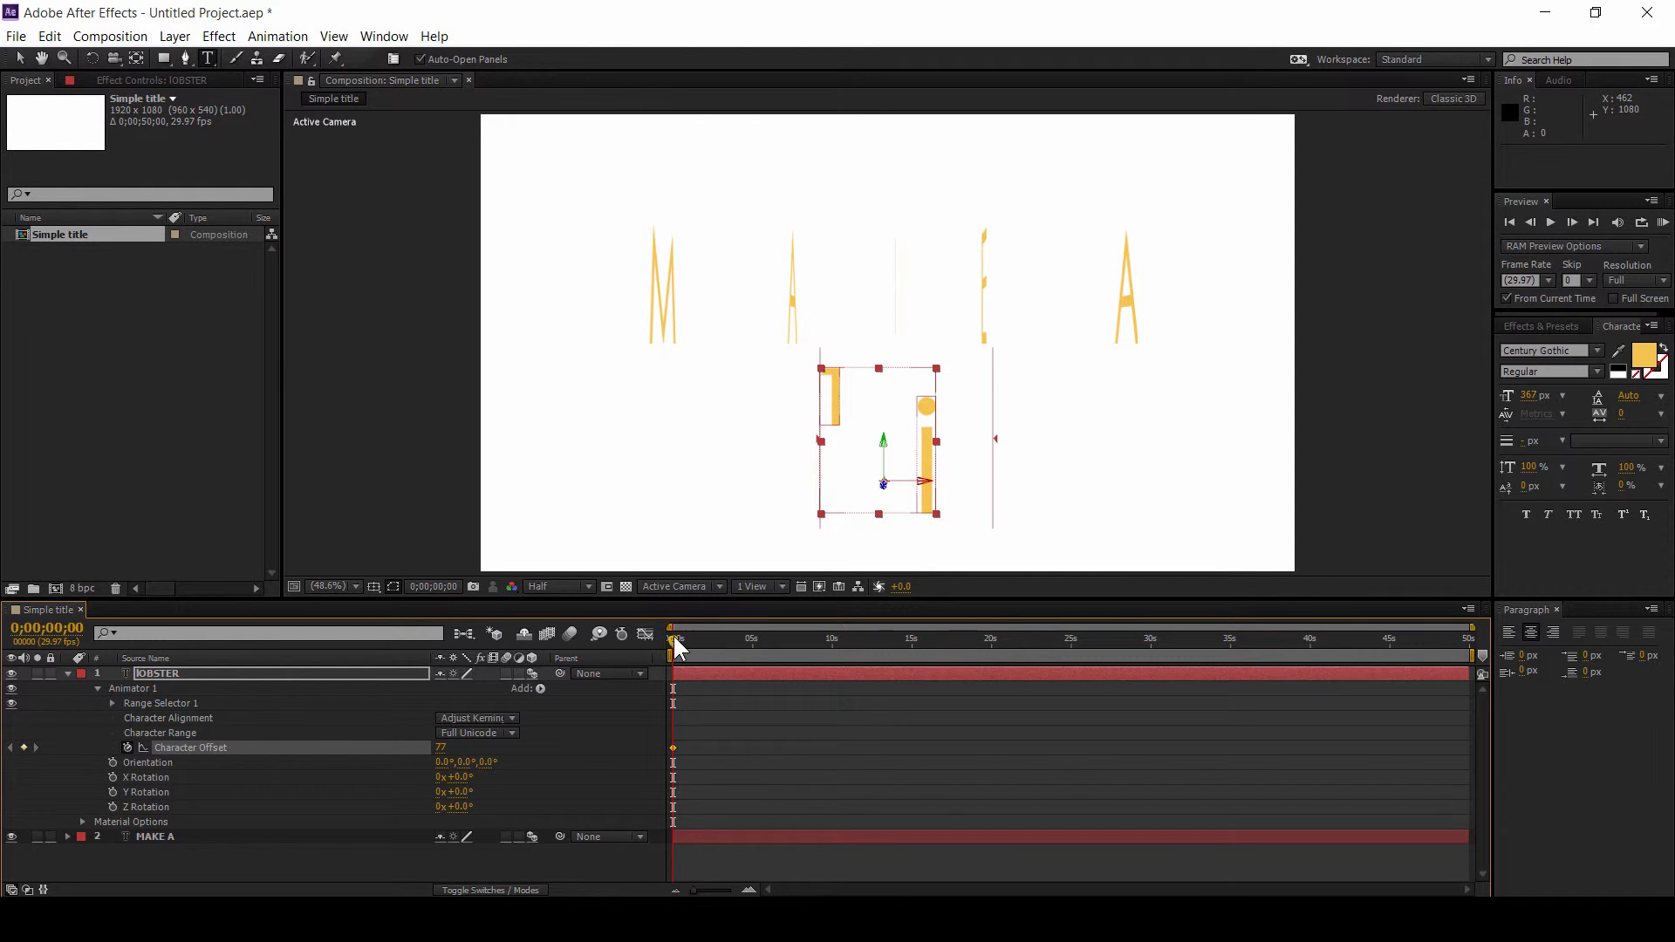
{"action": "left_click_drag", "start_coordinate": [673, 633], "coordinate": [752, 639]}
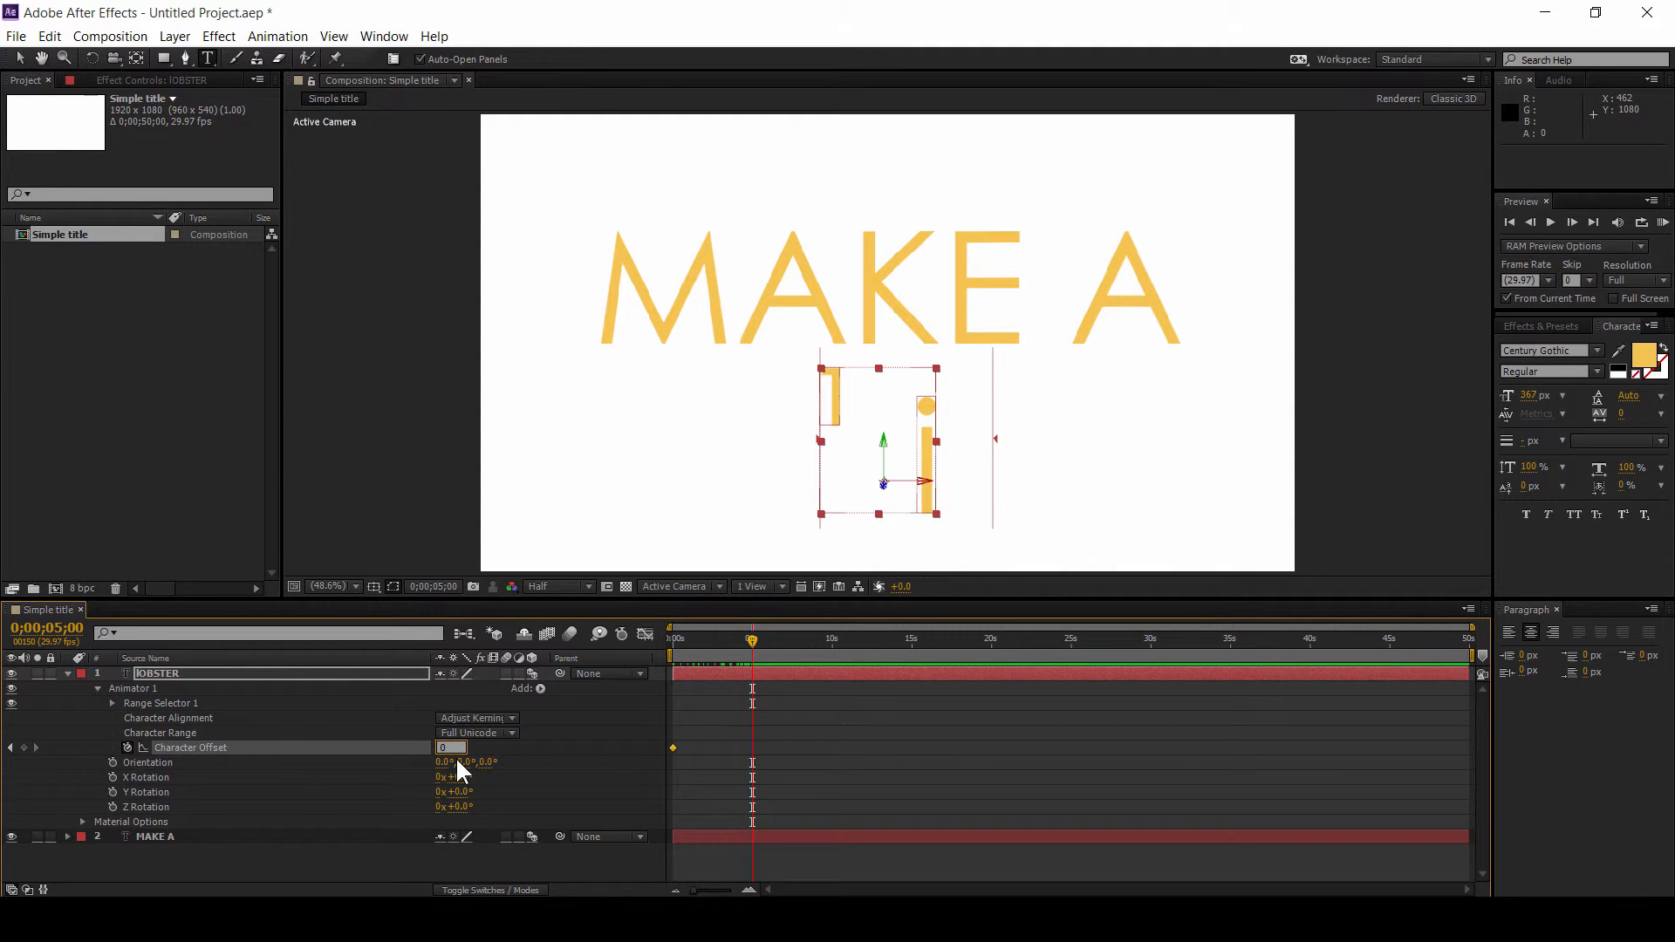
{"action": "key", "text": "Return"}
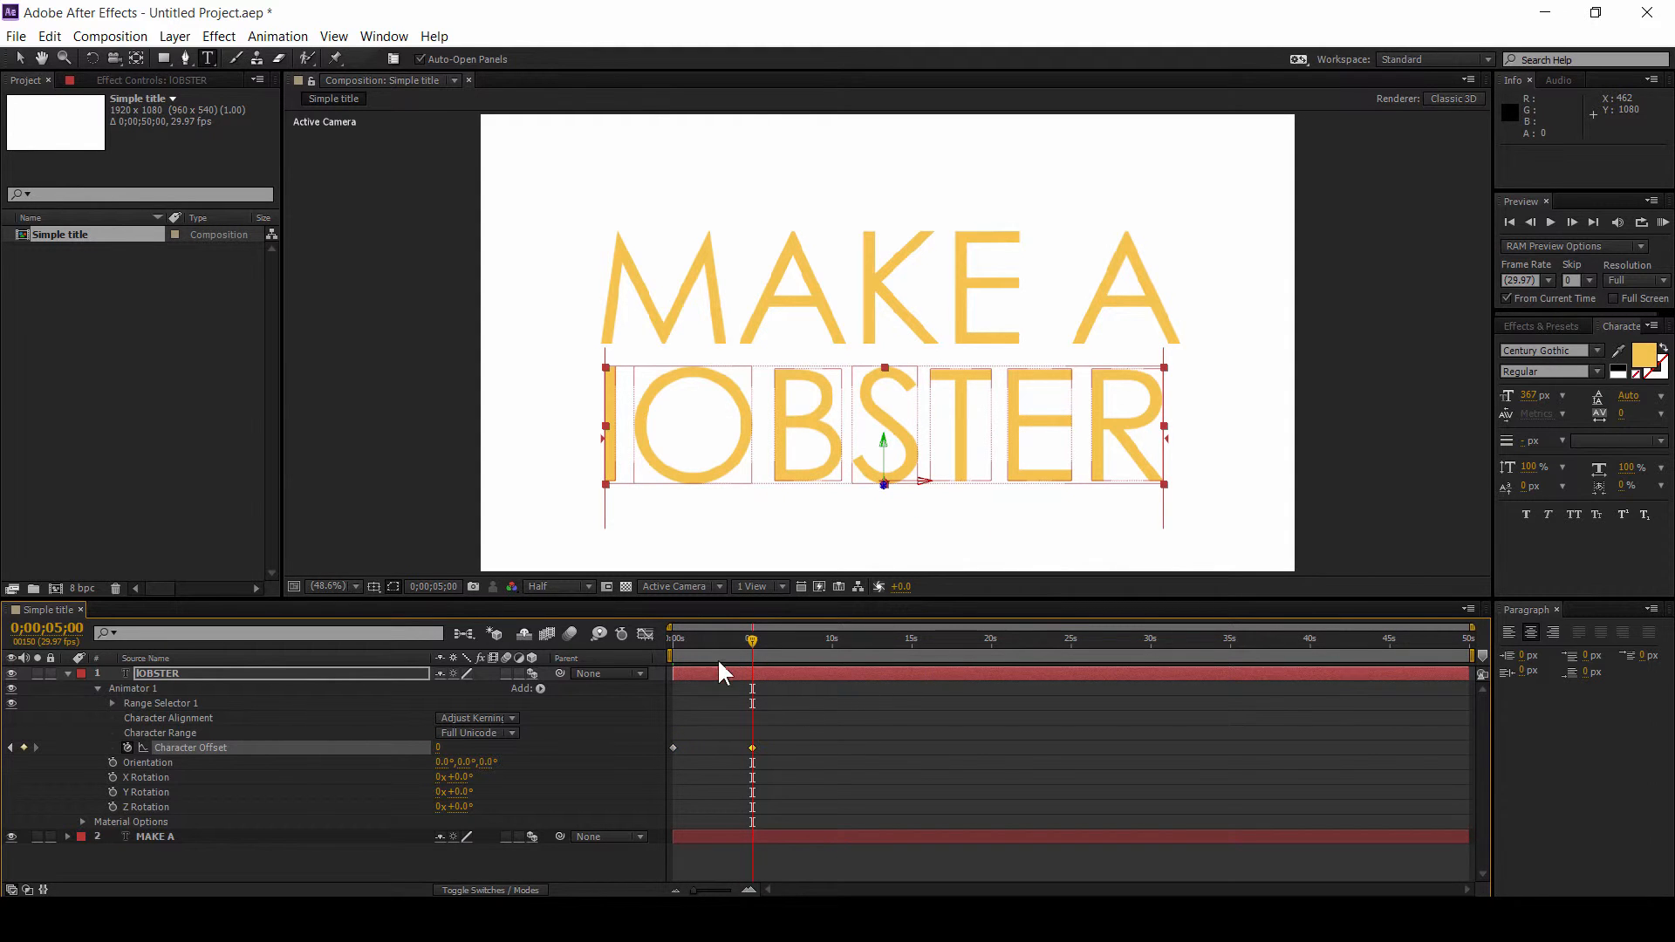
Step: Scrub the timeline near the five-second mark to preview the lOBSTER character offset animation
{"action": "mouse_move", "coordinate": [750, 635]}
{"action": "left_mouse_down"}
{"action": "mouse_move", "coordinate": [657, 641]}
{"action": "mouse_move", "coordinate": [752, 630]}
{"action": "left_mouse_up"}
{"action": "left_click", "coordinate": [801, 728]}
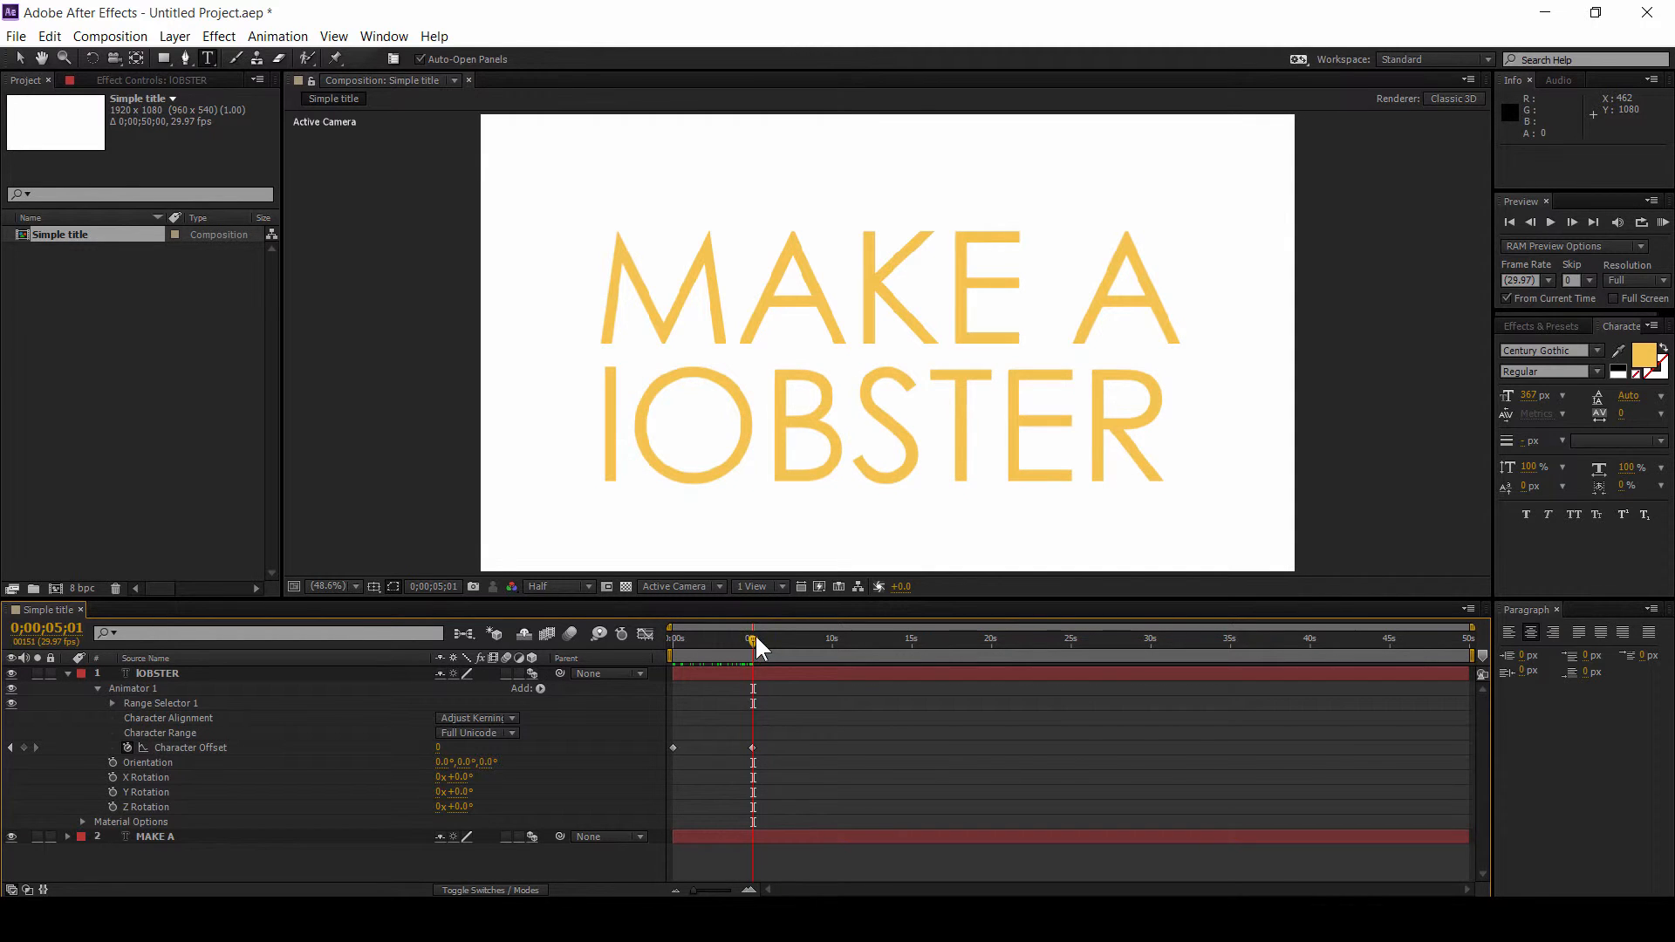
{"action": "mouse_move", "coordinate": [753, 635]}
{"action": "left_mouse_down"}
{"action": "mouse_move", "coordinate": [671, 668]}
{"action": "mouse_move", "coordinate": [752, 635]}
{"action": "left_mouse_up"}
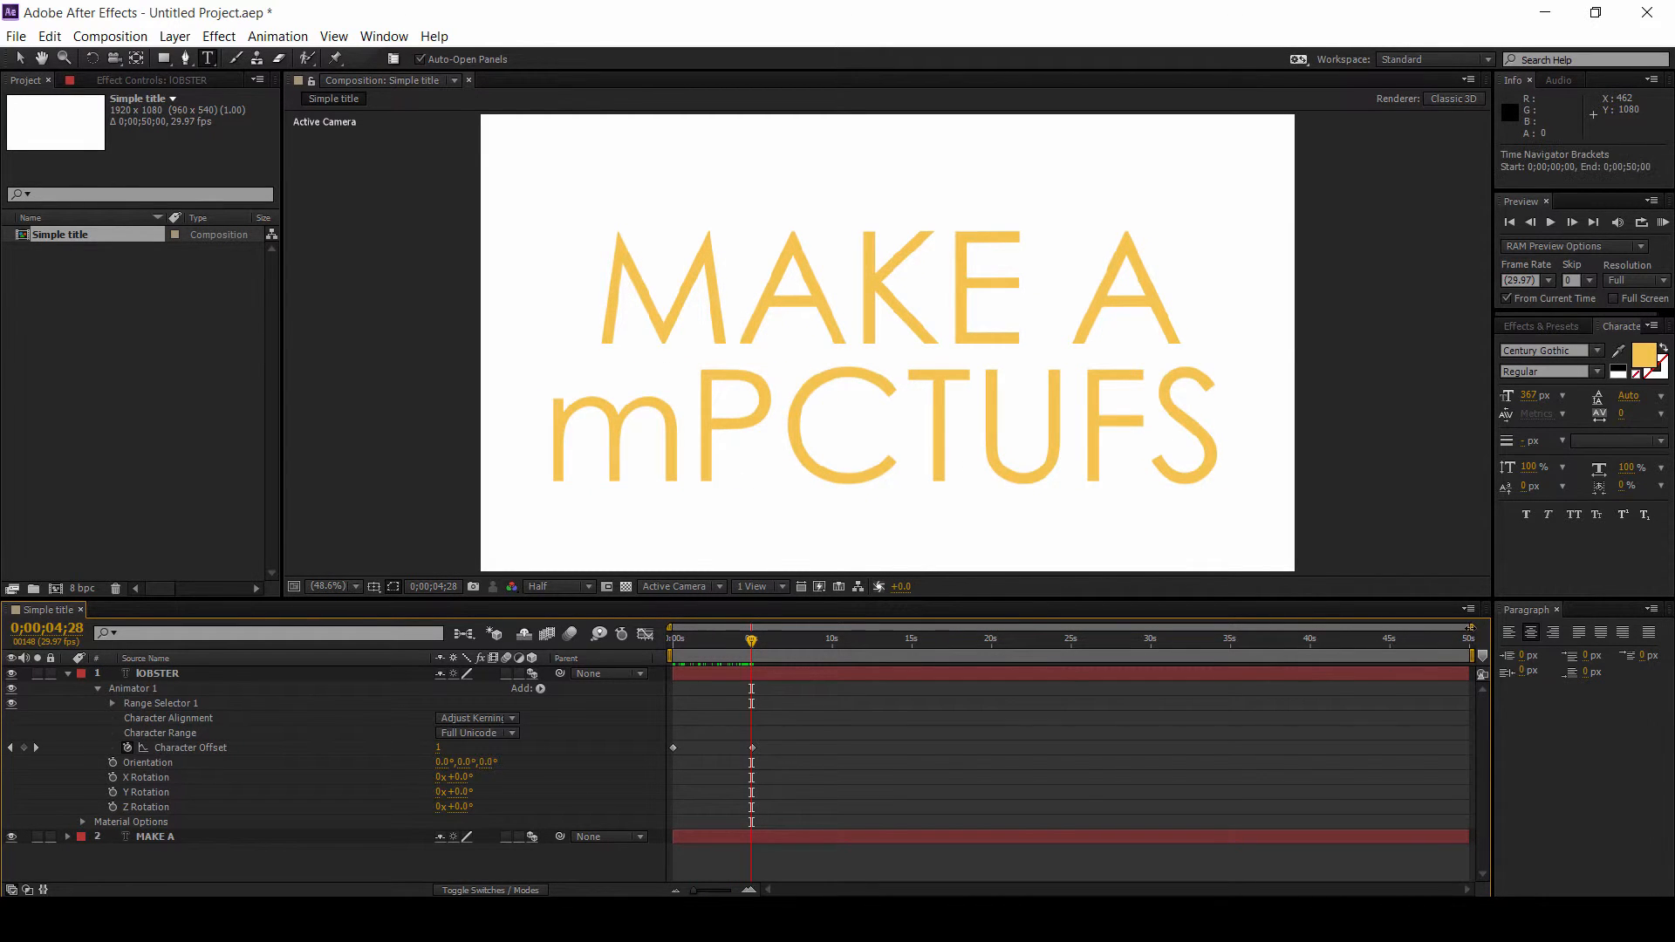
{"action": "mouse_move", "coordinate": [1467, 626]}
{"action": "left_mouse_down"}
{"action": "mouse_move", "coordinate": [840, 648]}
{"action": "mouse_move", "coordinate": [1468, 649]}
{"action": "left_mouse_up"}
Step: Collapse lOBSTER, select the MAKE A layer, reveal its keyframes and move the playhead to its last keyframe
{"action": "left_click", "coordinate": [67, 674]}
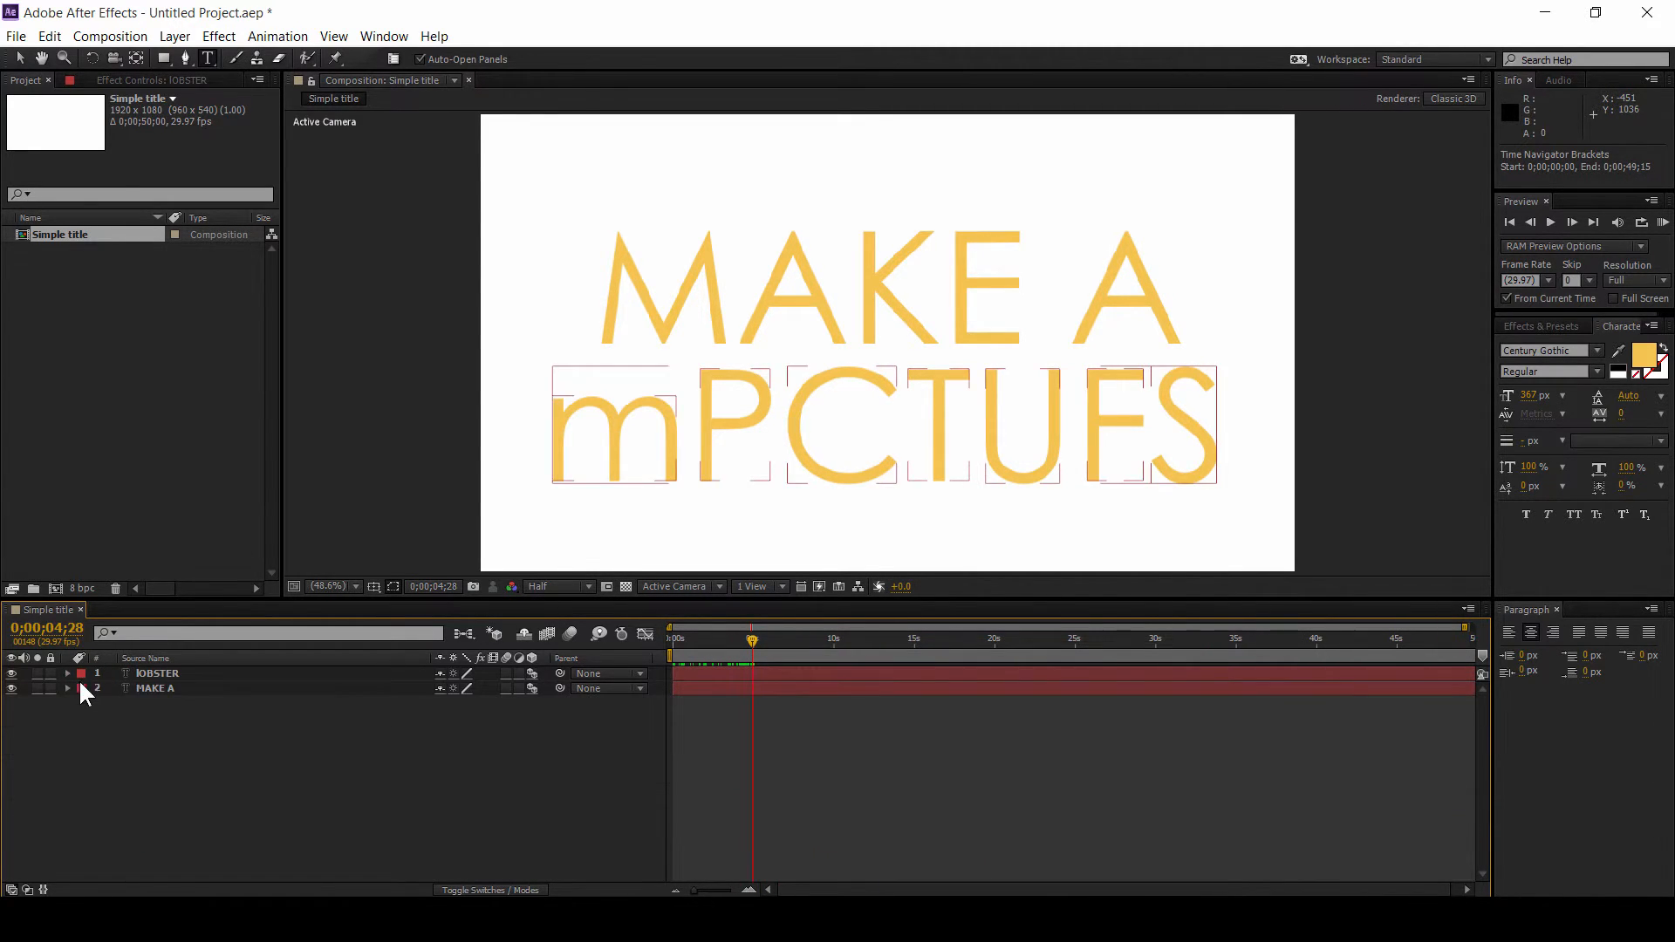
{"action": "left_click", "coordinate": [279, 730]}
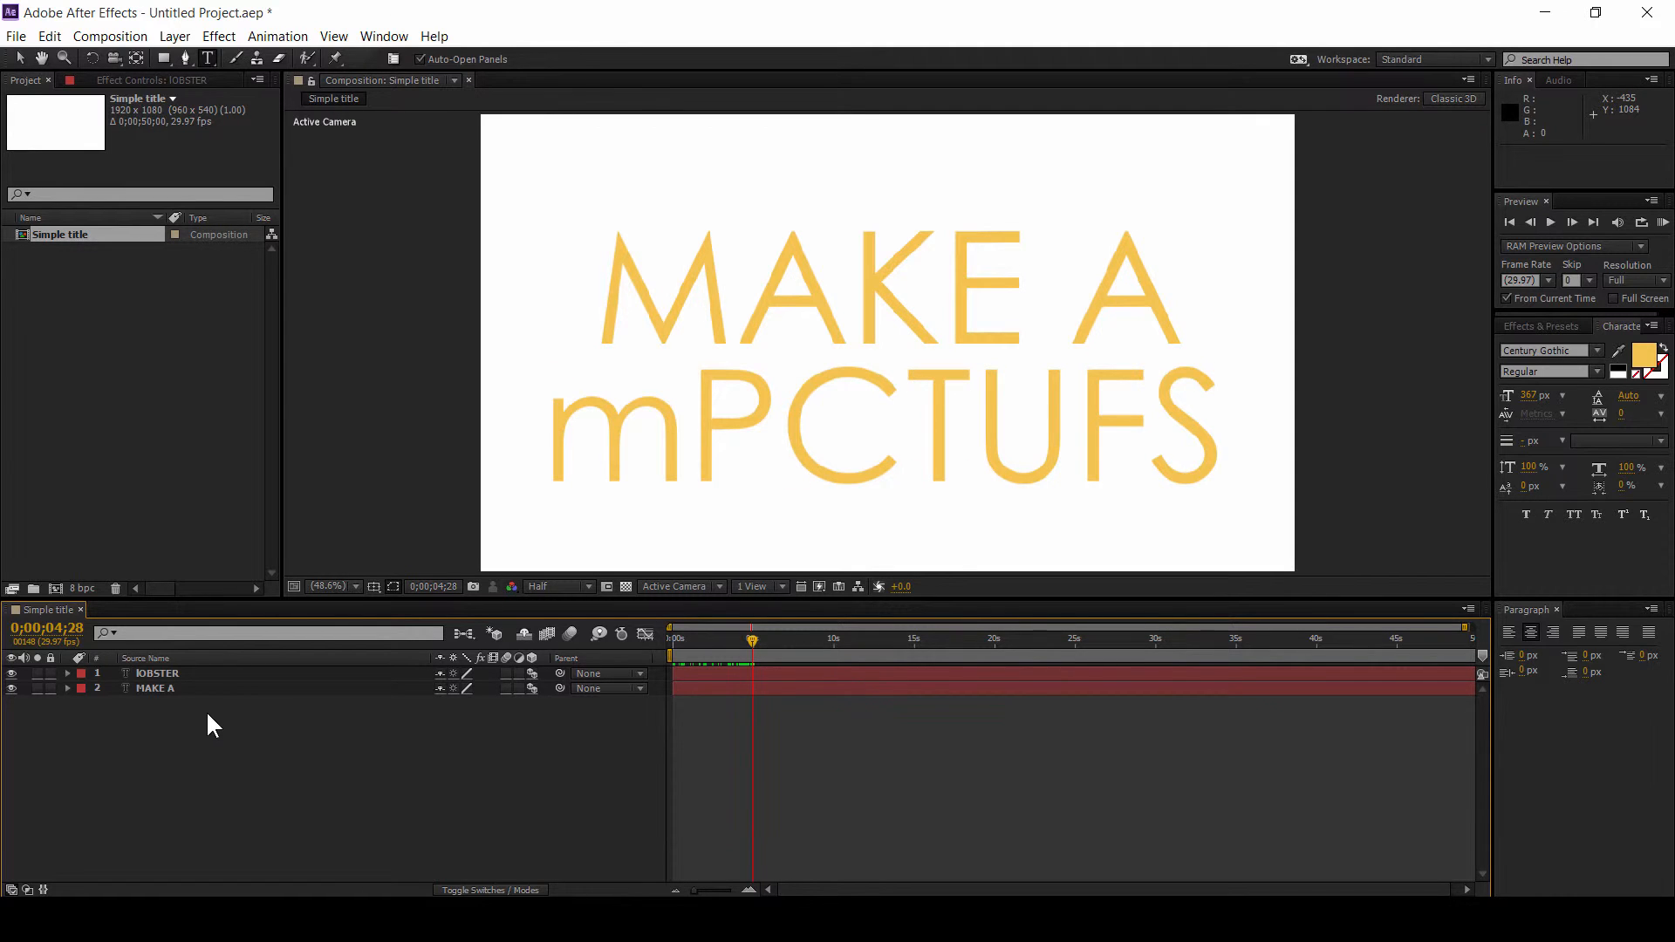
{"action": "left_click", "coordinate": [190, 689]}
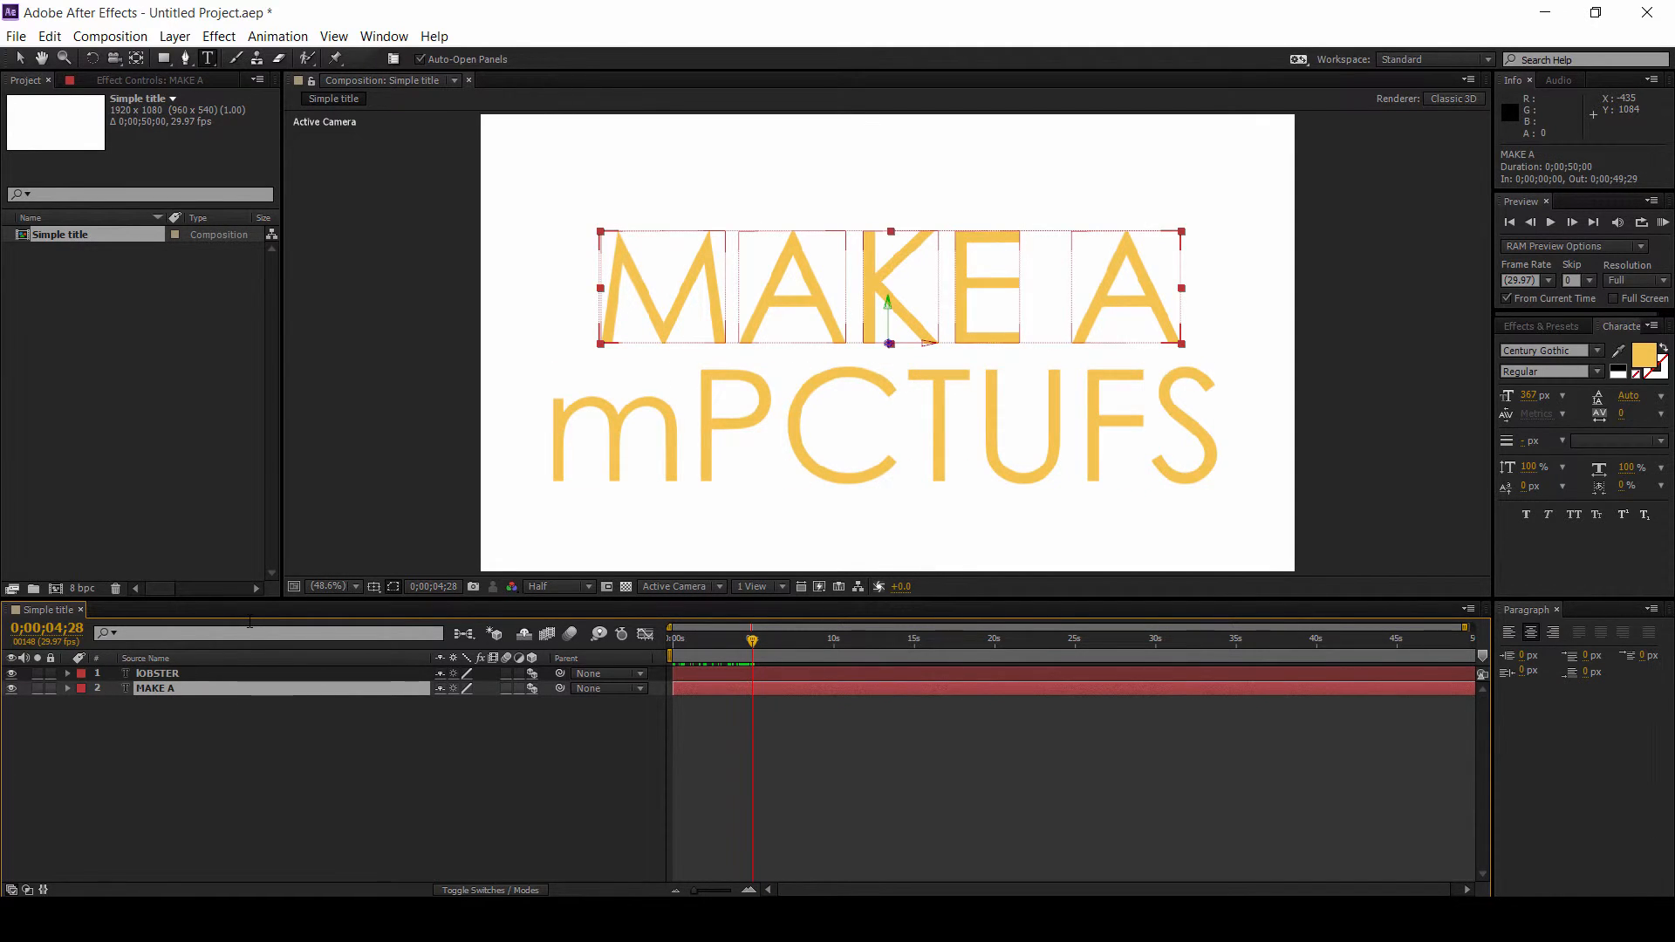
{"action": "key", "text": "u"}
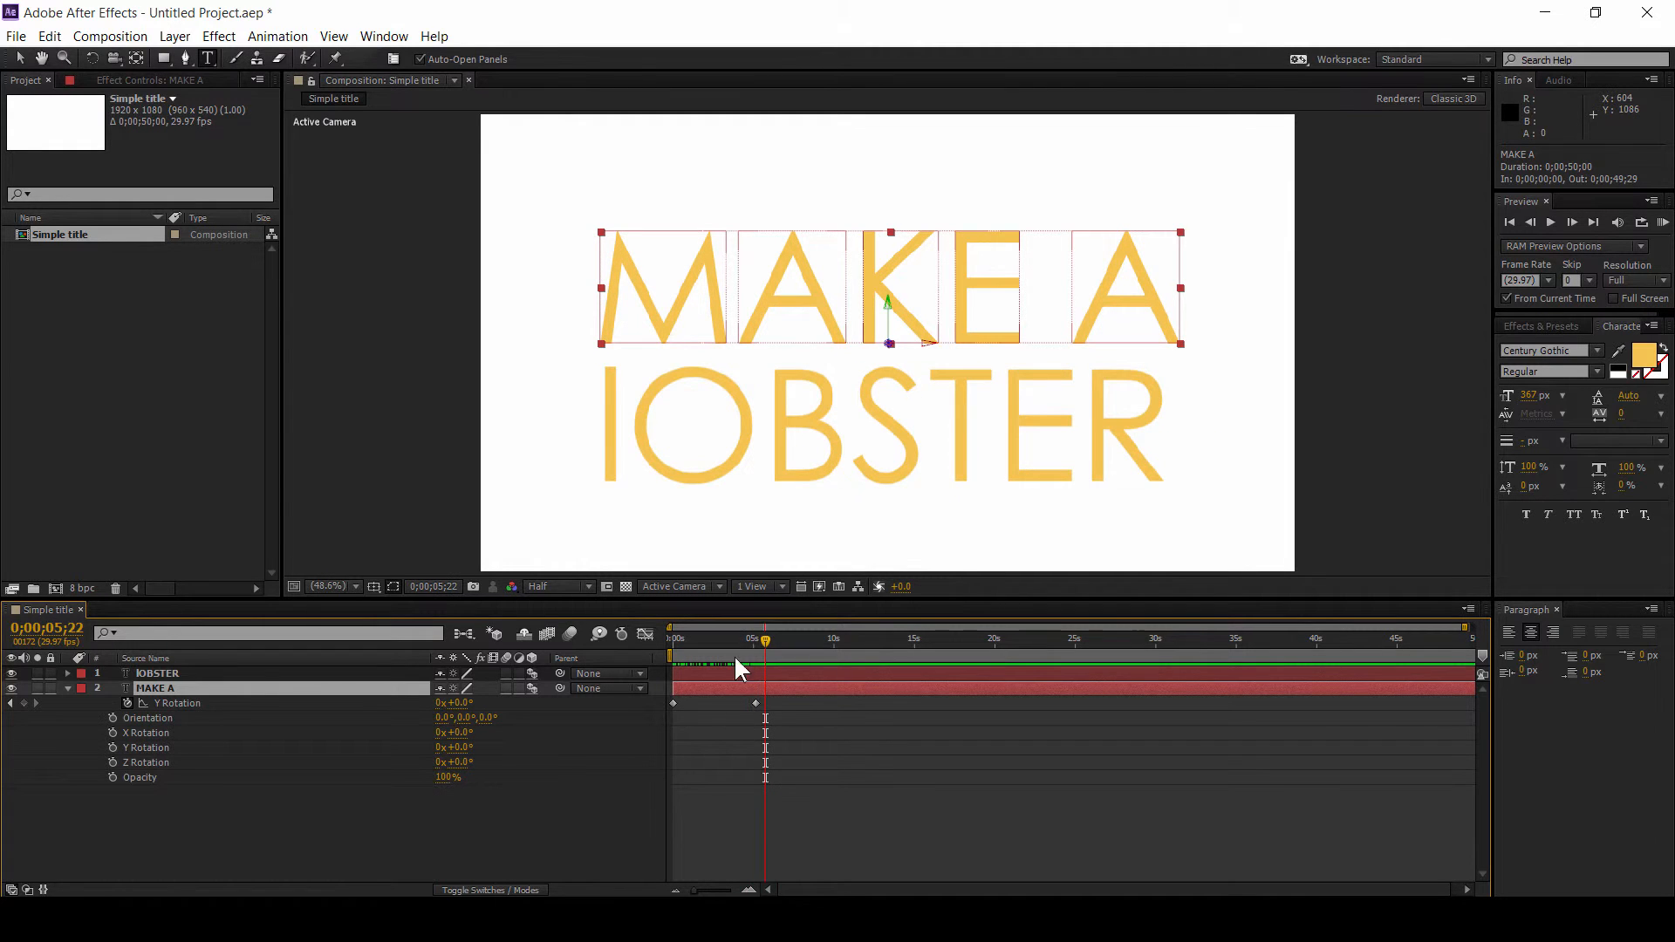
{"action": "mouse_move", "coordinate": [766, 641]}
{"action": "left_mouse_down"}
{"action": "mouse_move", "coordinate": [663, 648]}
{"action": "mouse_move", "coordinate": [758, 649]}
{"action": "left_mouse_up"}
{"action": "left_click_drag", "start_coordinate": [755, 644], "coordinate": [756, 644]}
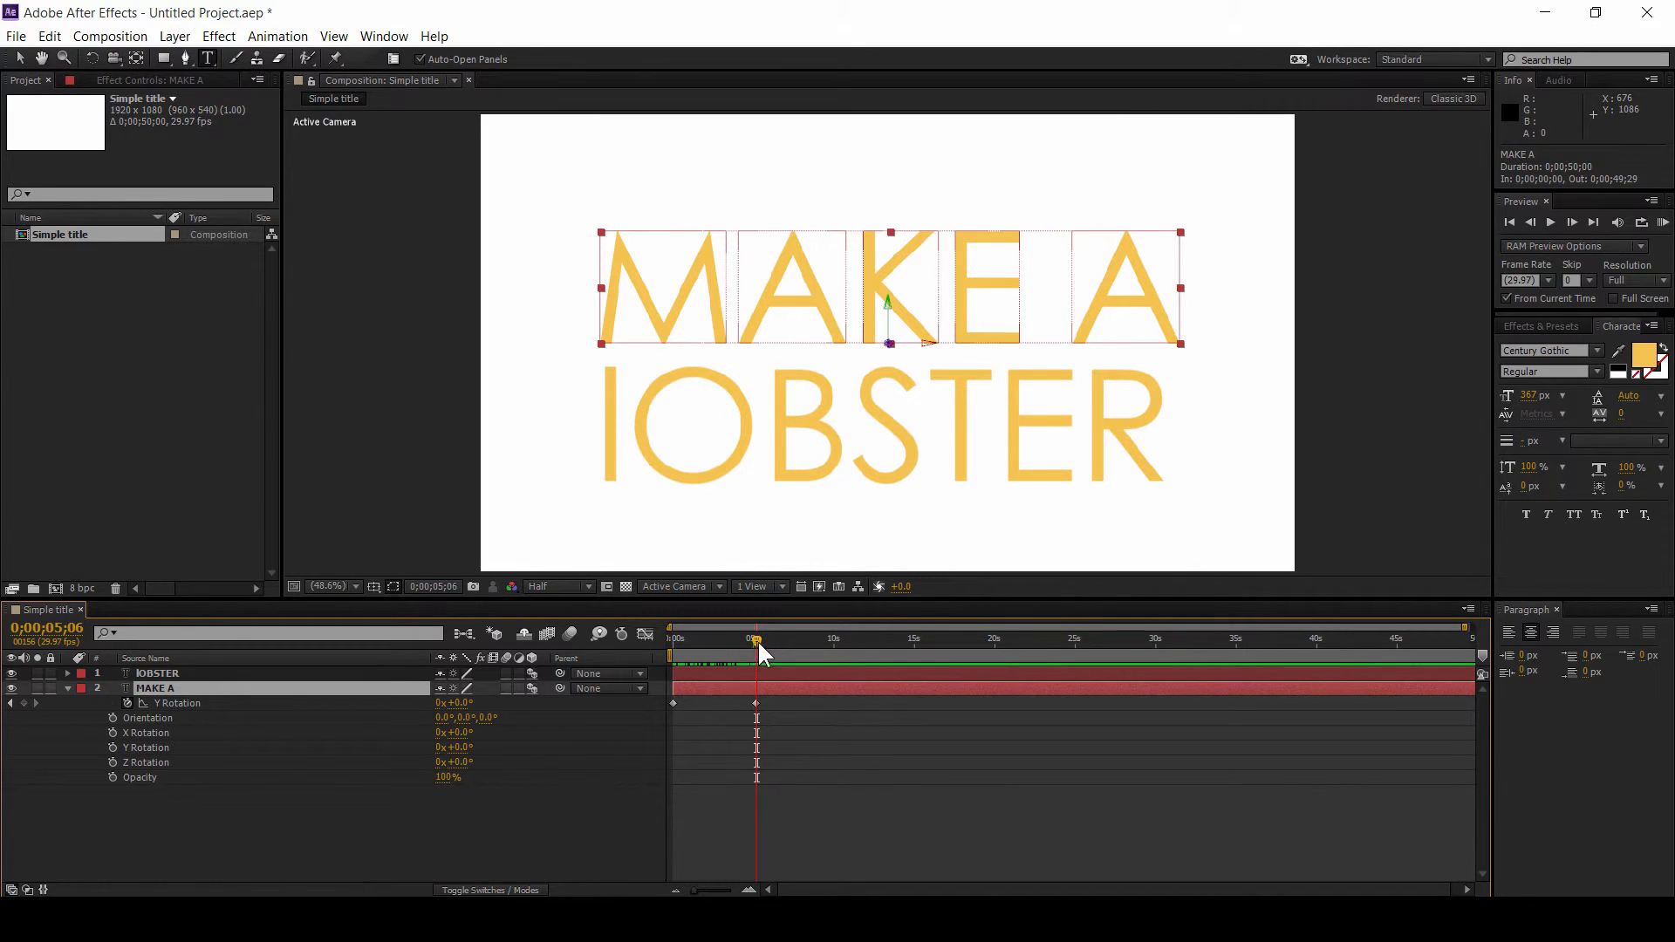
{"action": "mouse_move", "coordinate": [758, 650]}
{"action": "left_mouse_down"}
{"action": "mouse_move", "coordinate": [794, 652]}
{"action": "mouse_move", "coordinate": [756, 661]}
{"action": "left_mouse_up"}
Step: Shorten the composition duration in Composition Settings to 0;00;05;02
{"action": "left_click", "coordinate": [110, 36]}
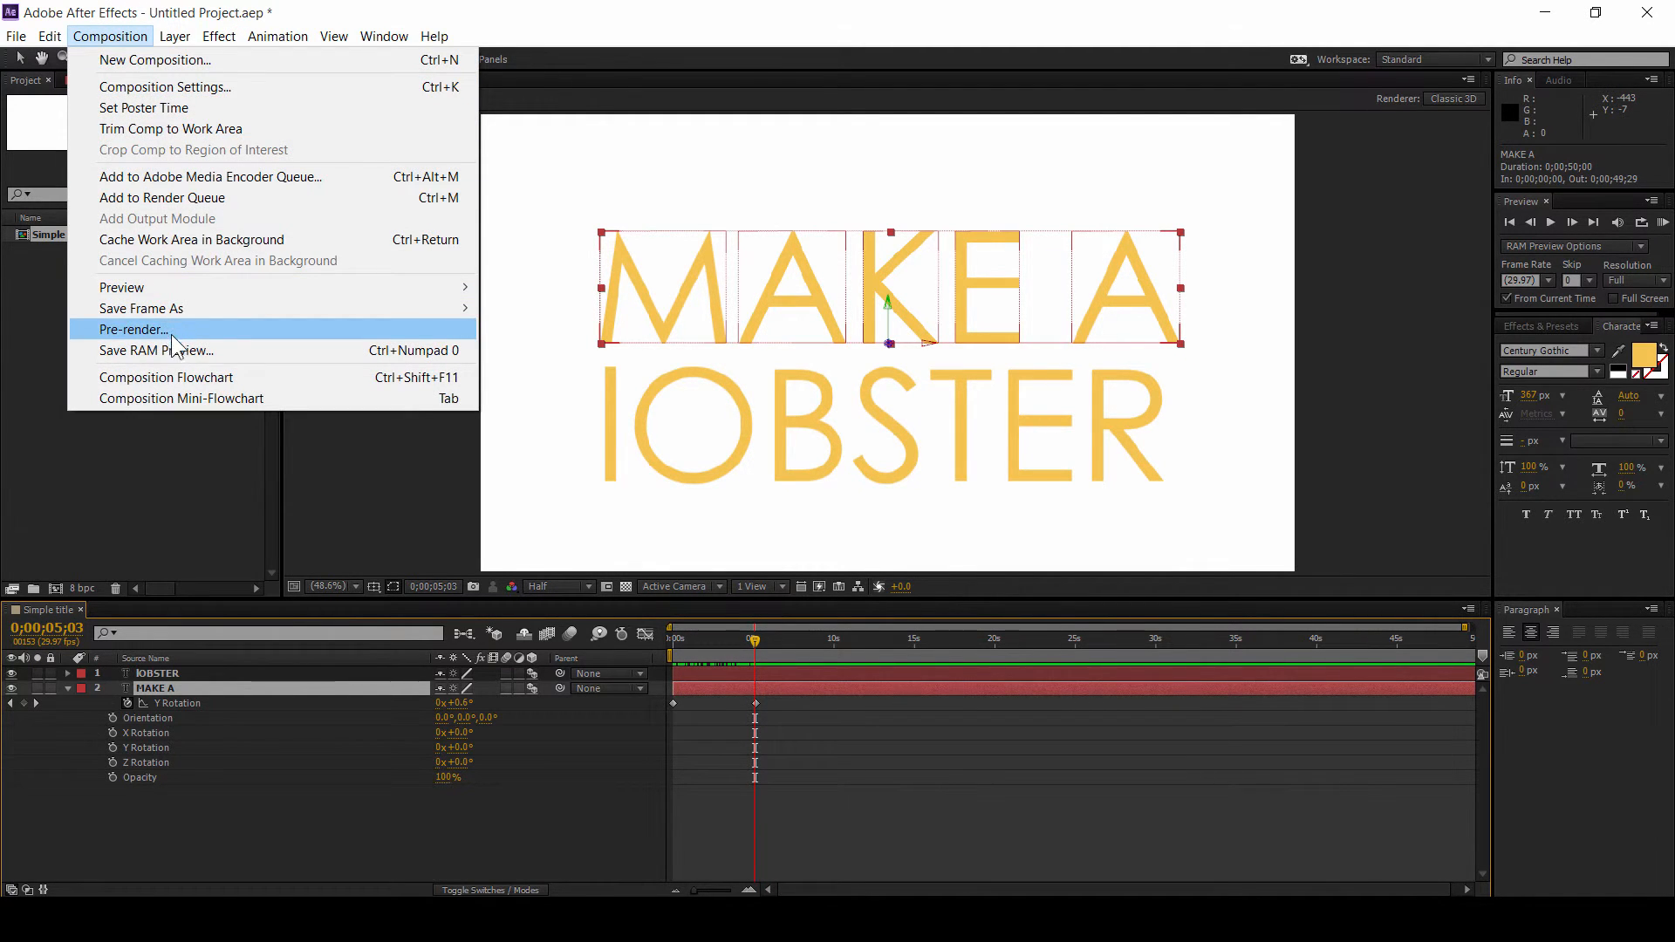
{"action": "left_click", "coordinate": [175, 86]}
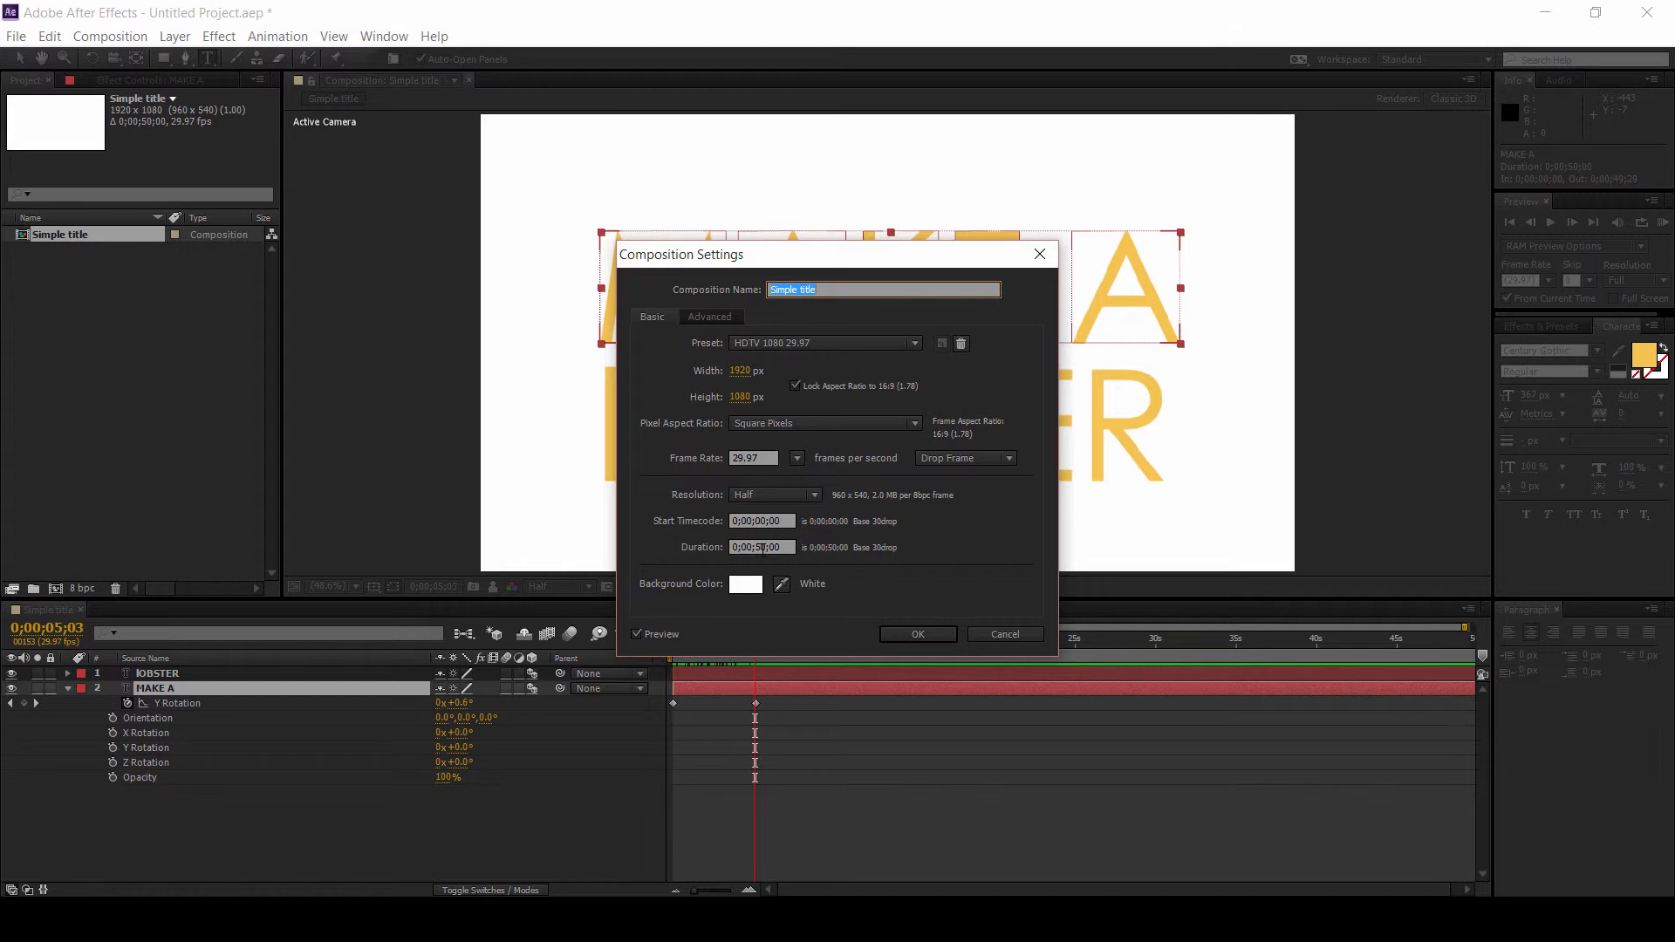
{"action": "left_click", "coordinate": [768, 547]}
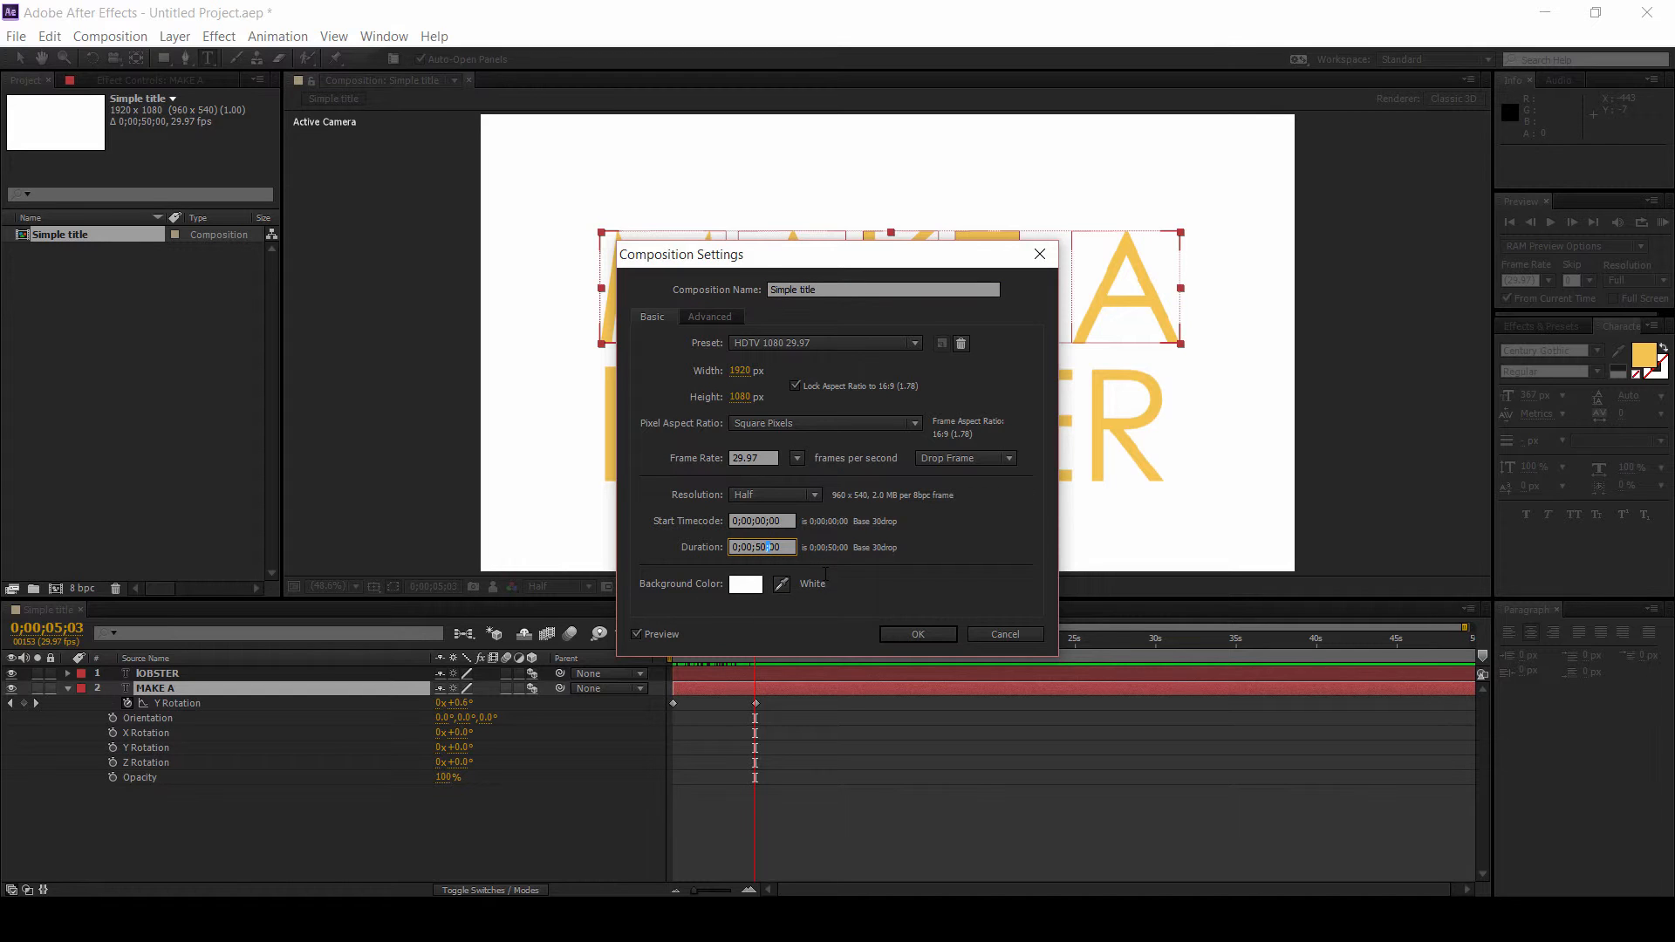
{"action": "key", "text": "BackSpace"}
{"action": "left_click", "coordinate": [918, 634]}
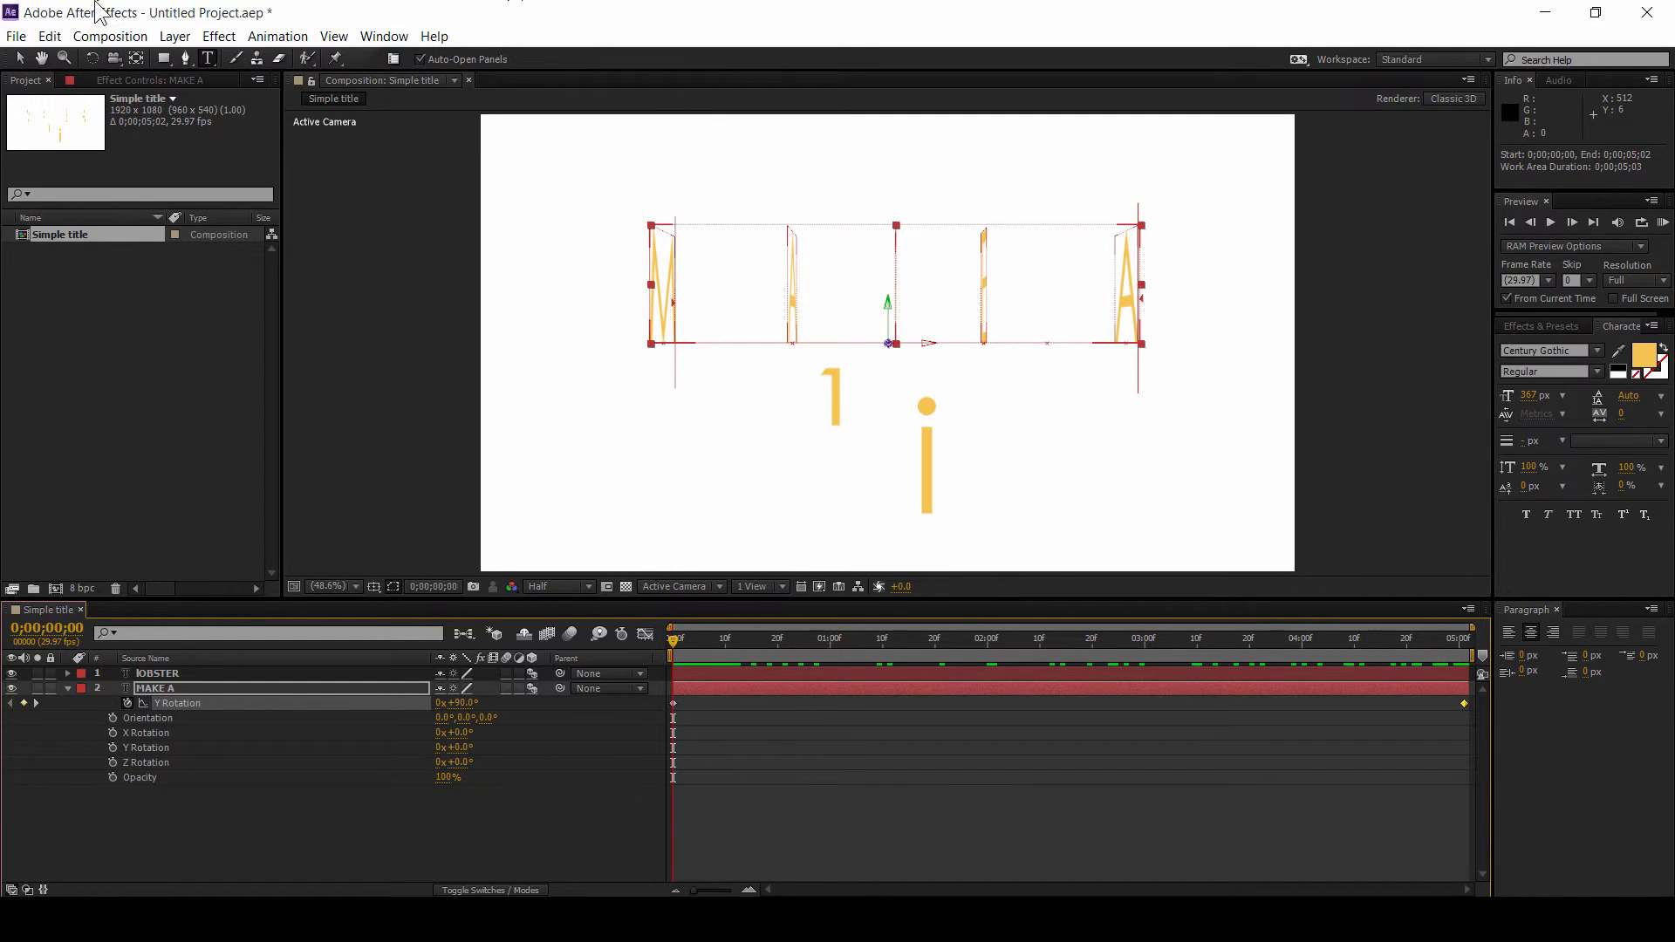
Step: Add the Simple title composition to the Render Queue
{"action": "left_click", "coordinate": [118, 40]}
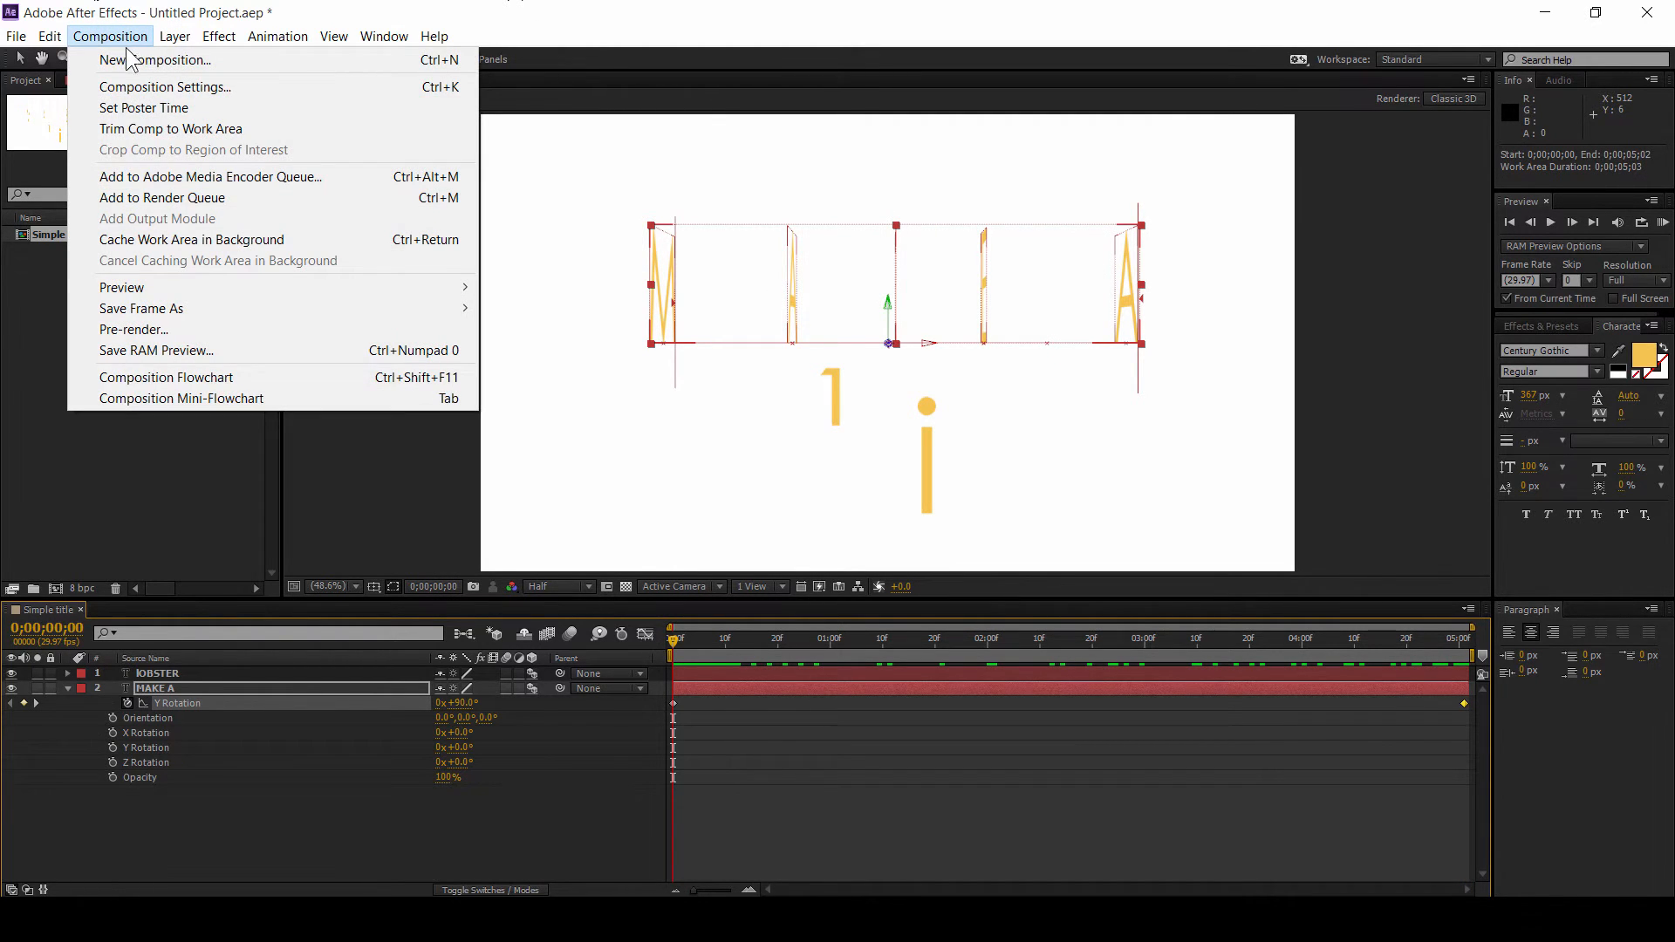
{"action": "left_click", "coordinate": [163, 198]}
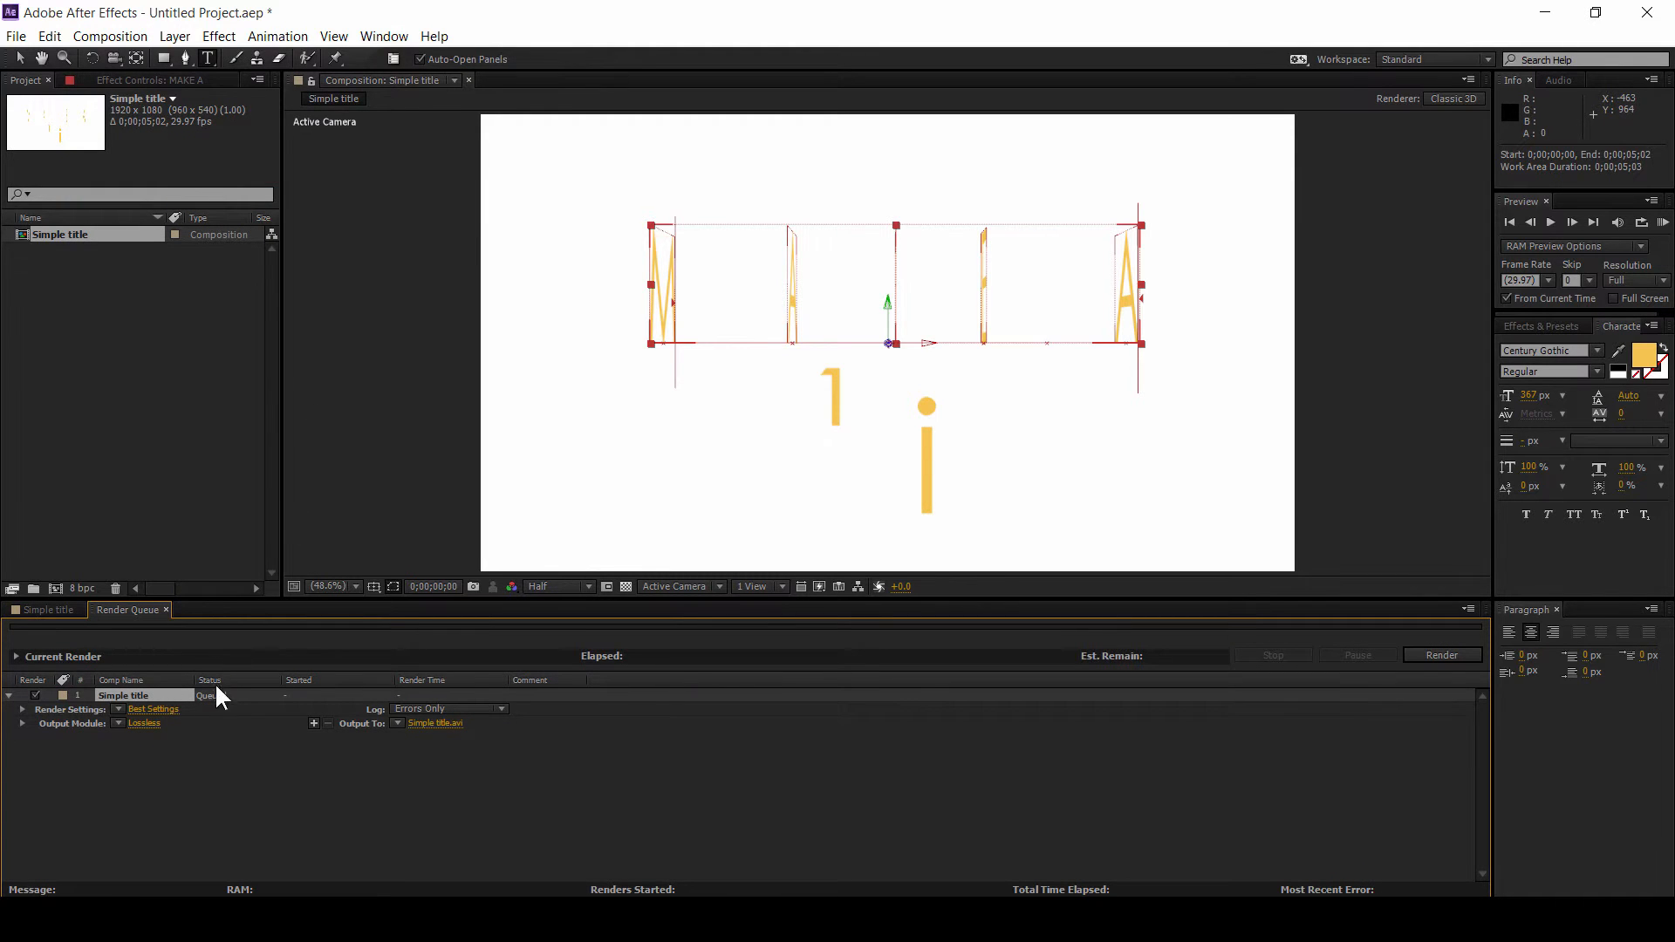
Step: Configure the output module to the QuickTime format with audio output turned off
{"action": "left_click", "coordinate": [144, 725]}
{"action": "left_click", "coordinate": [814, 238]}
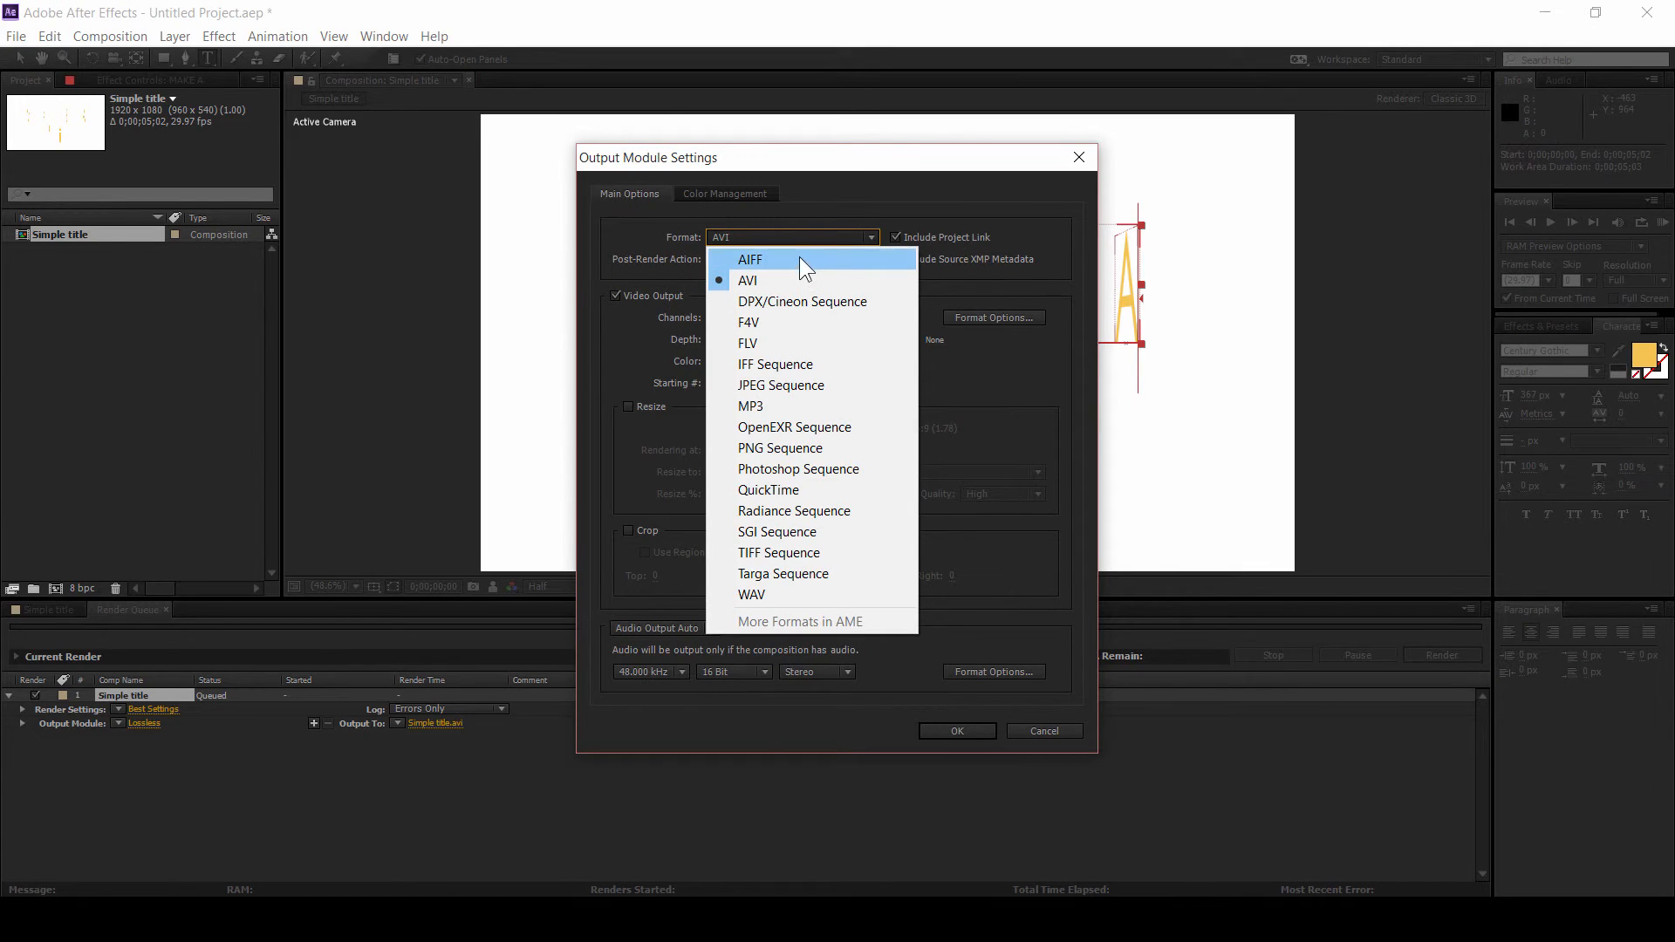
{"action": "left_click", "coordinate": [791, 490]}
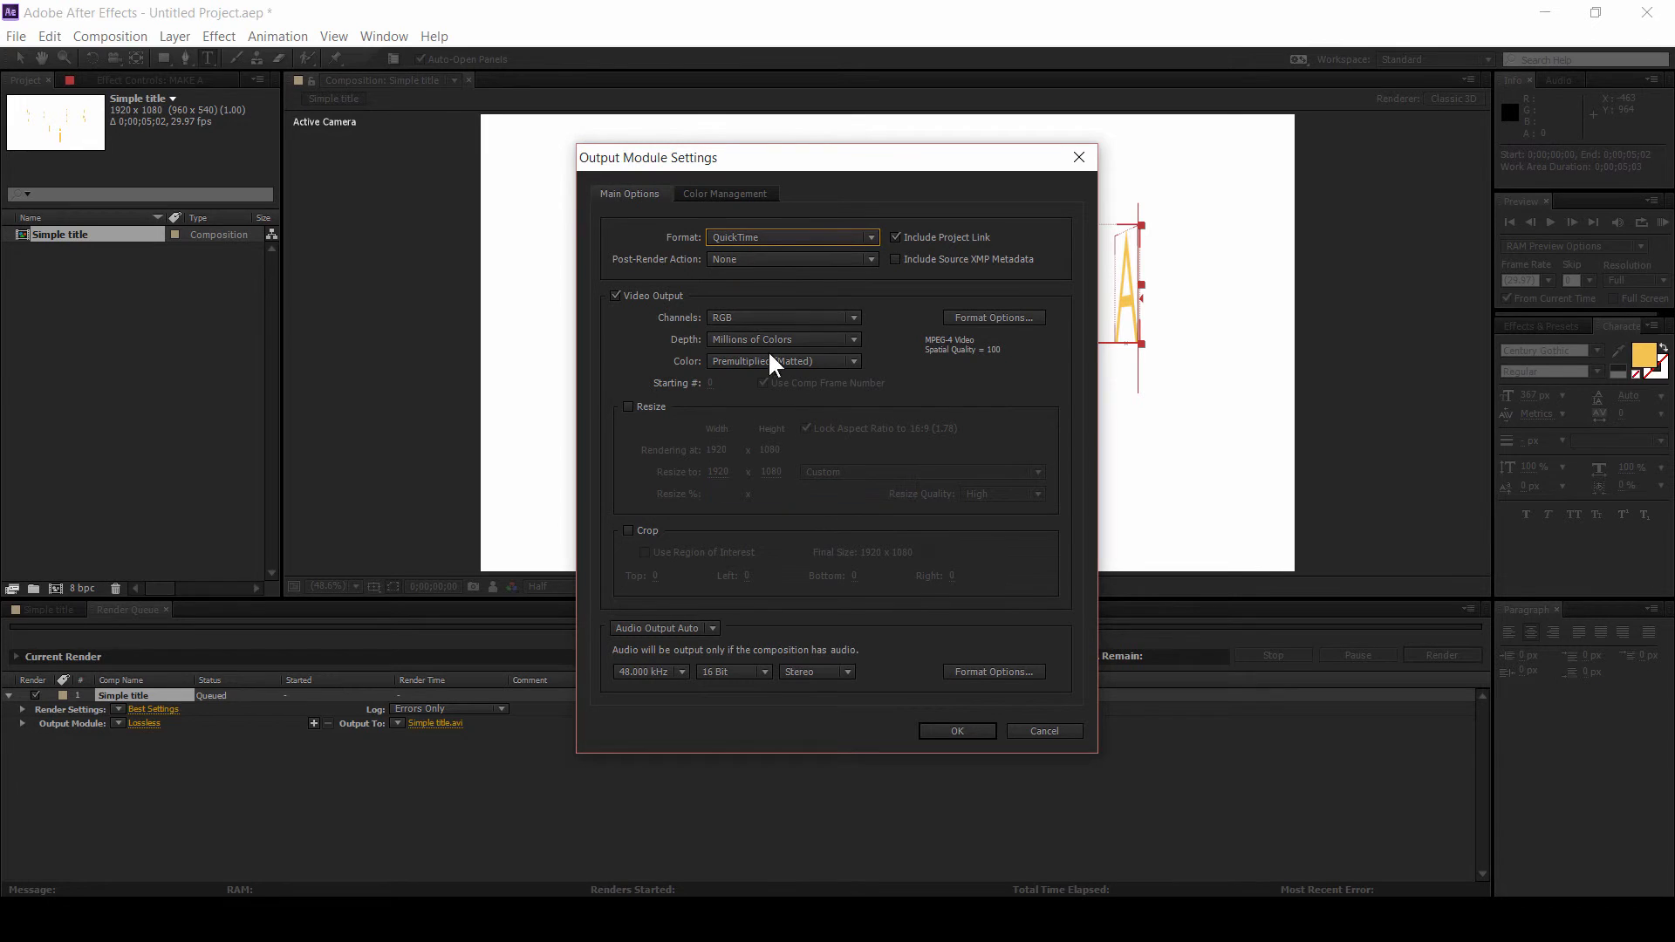
{"action": "left_click", "coordinate": [790, 241]}
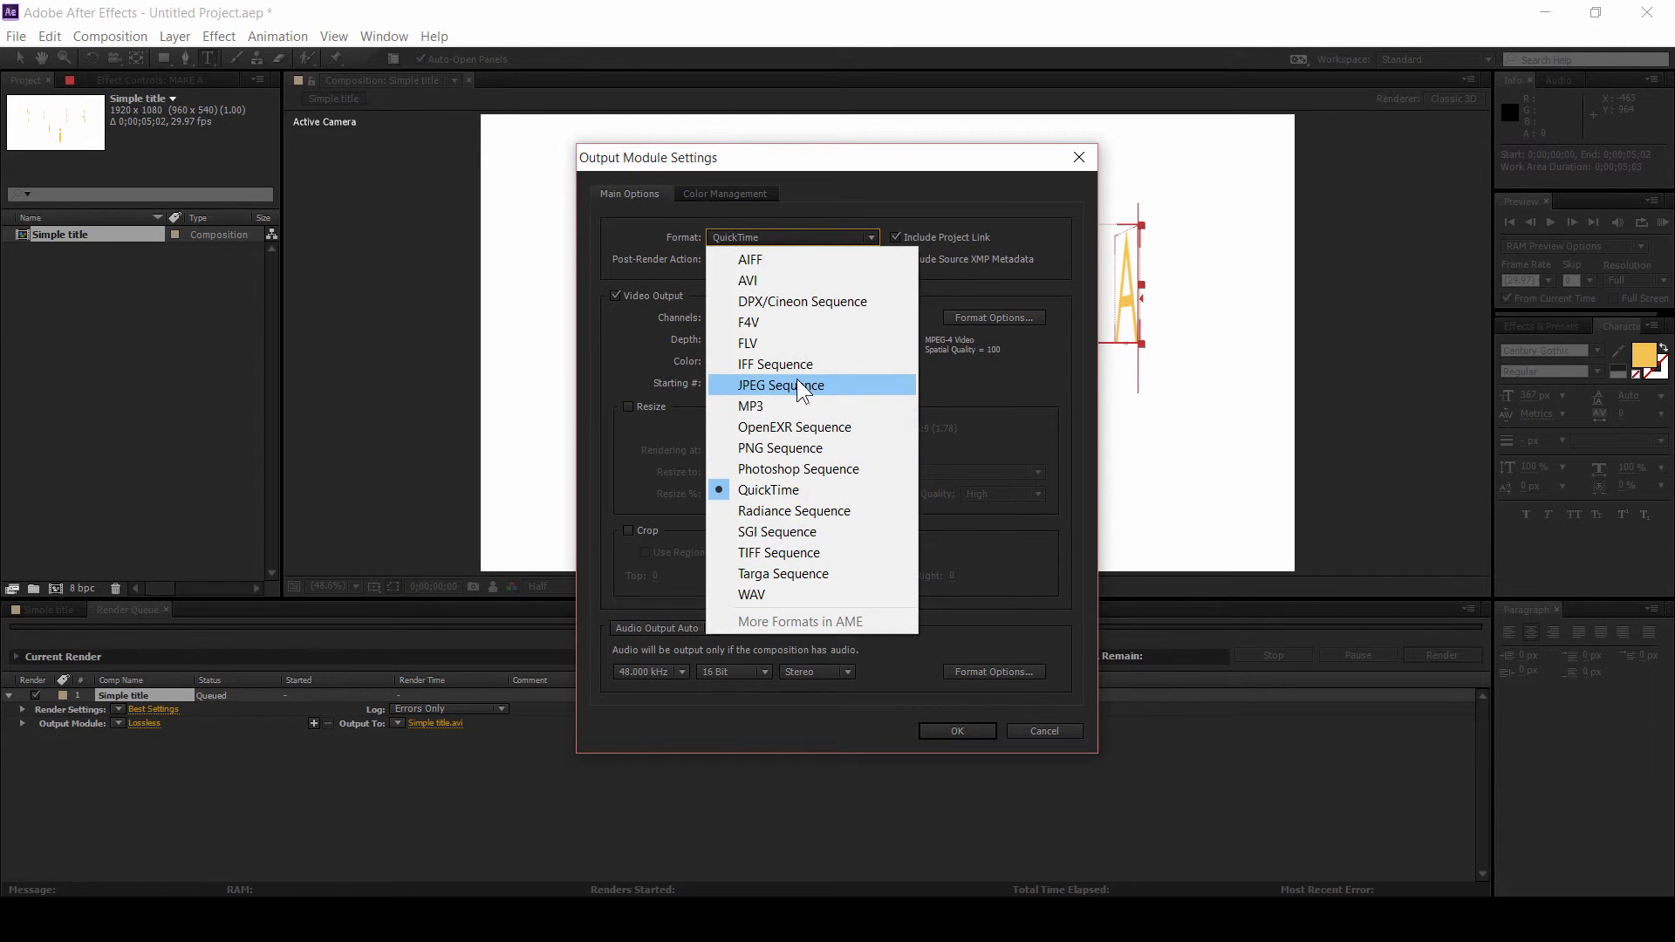
{"action": "left_click", "coordinate": [687, 515]}
{"action": "left_click", "coordinate": [669, 625]}
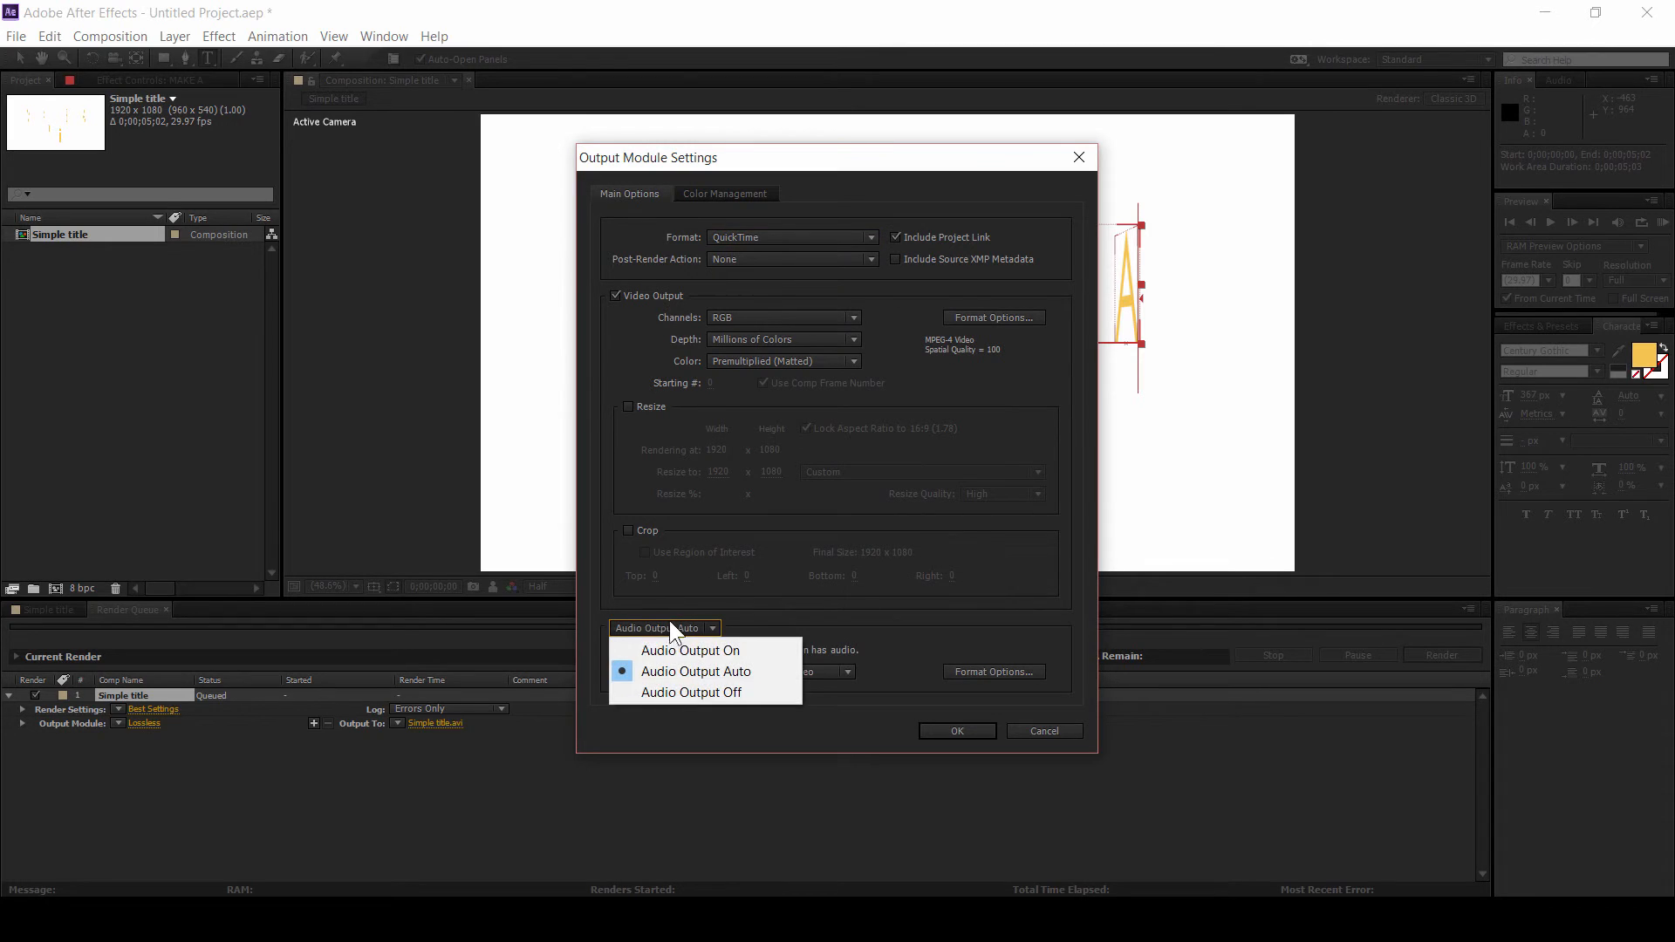
{"action": "left_click", "coordinate": [682, 696]}
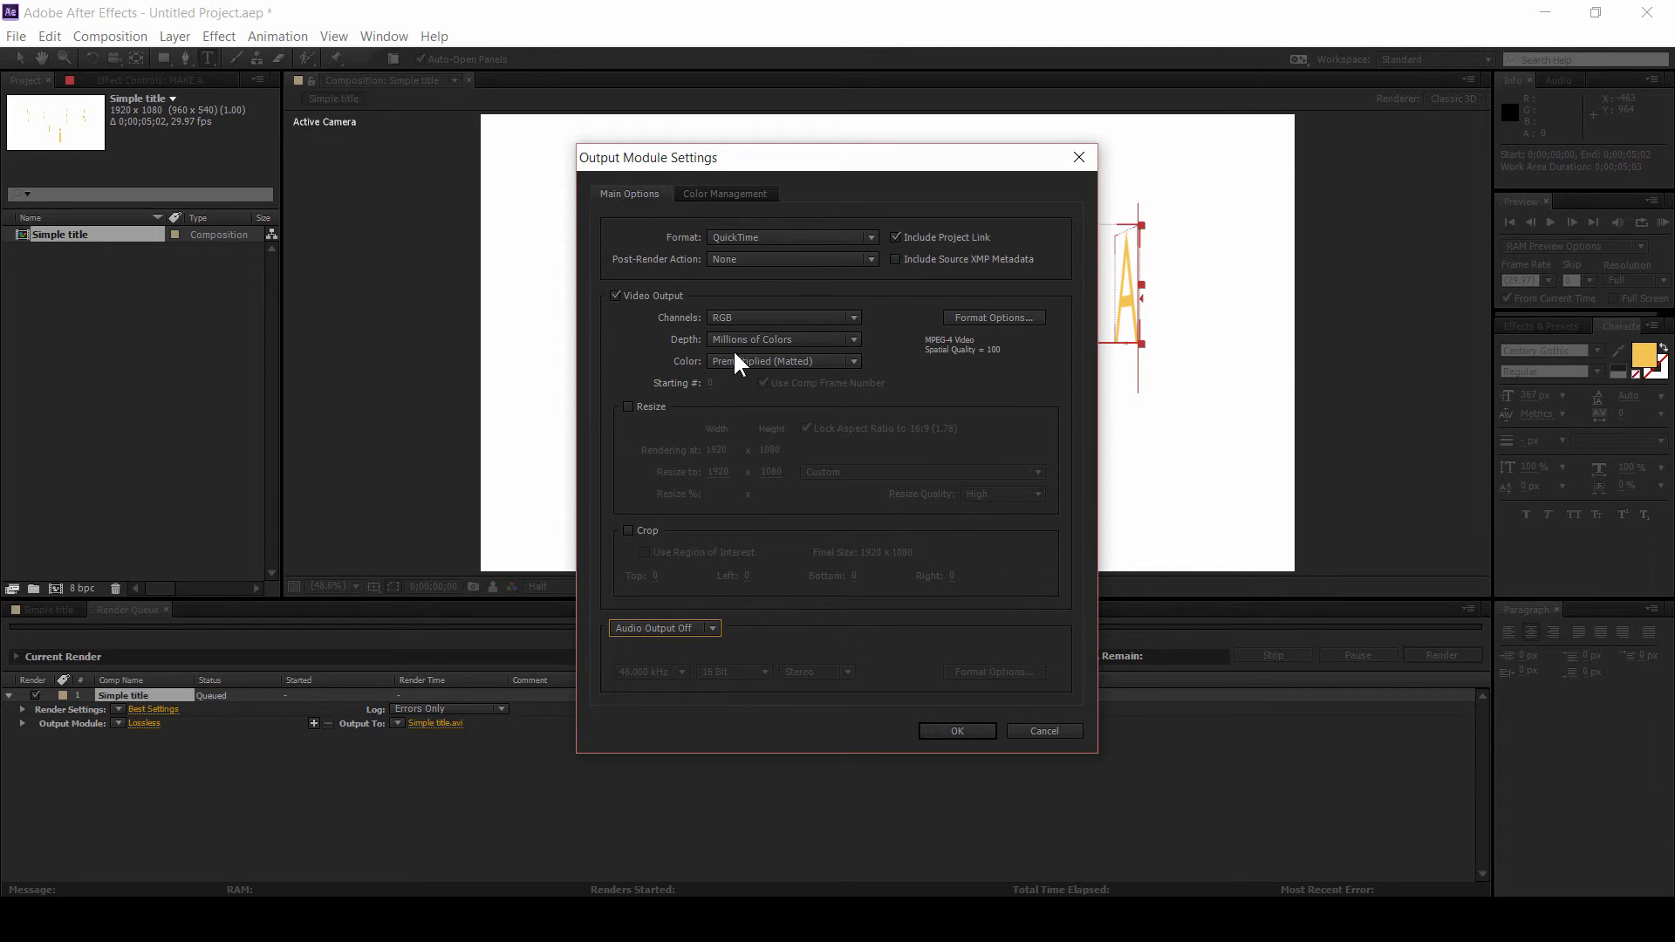
{"action": "left_click", "coordinate": [652, 366]}
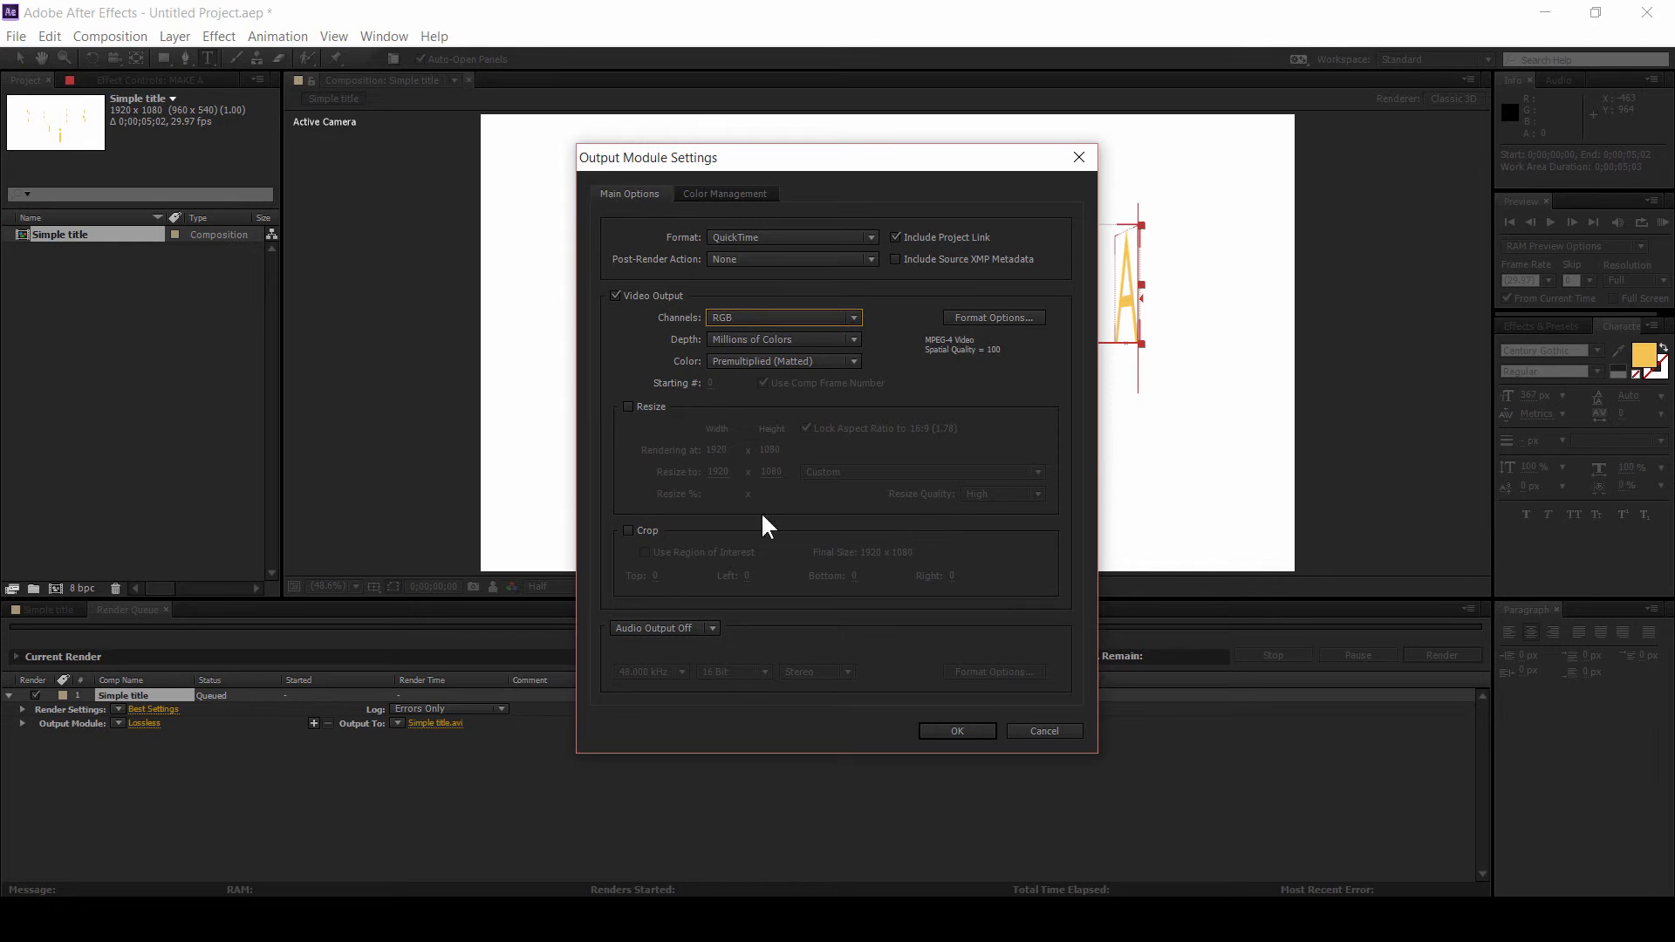
{"action": "left_click", "coordinate": [960, 735]}
Step: Set the output file to "simple title" in the Rendered outputs folder and start the render
{"action": "left_click", "coordinate": [437, 723]}
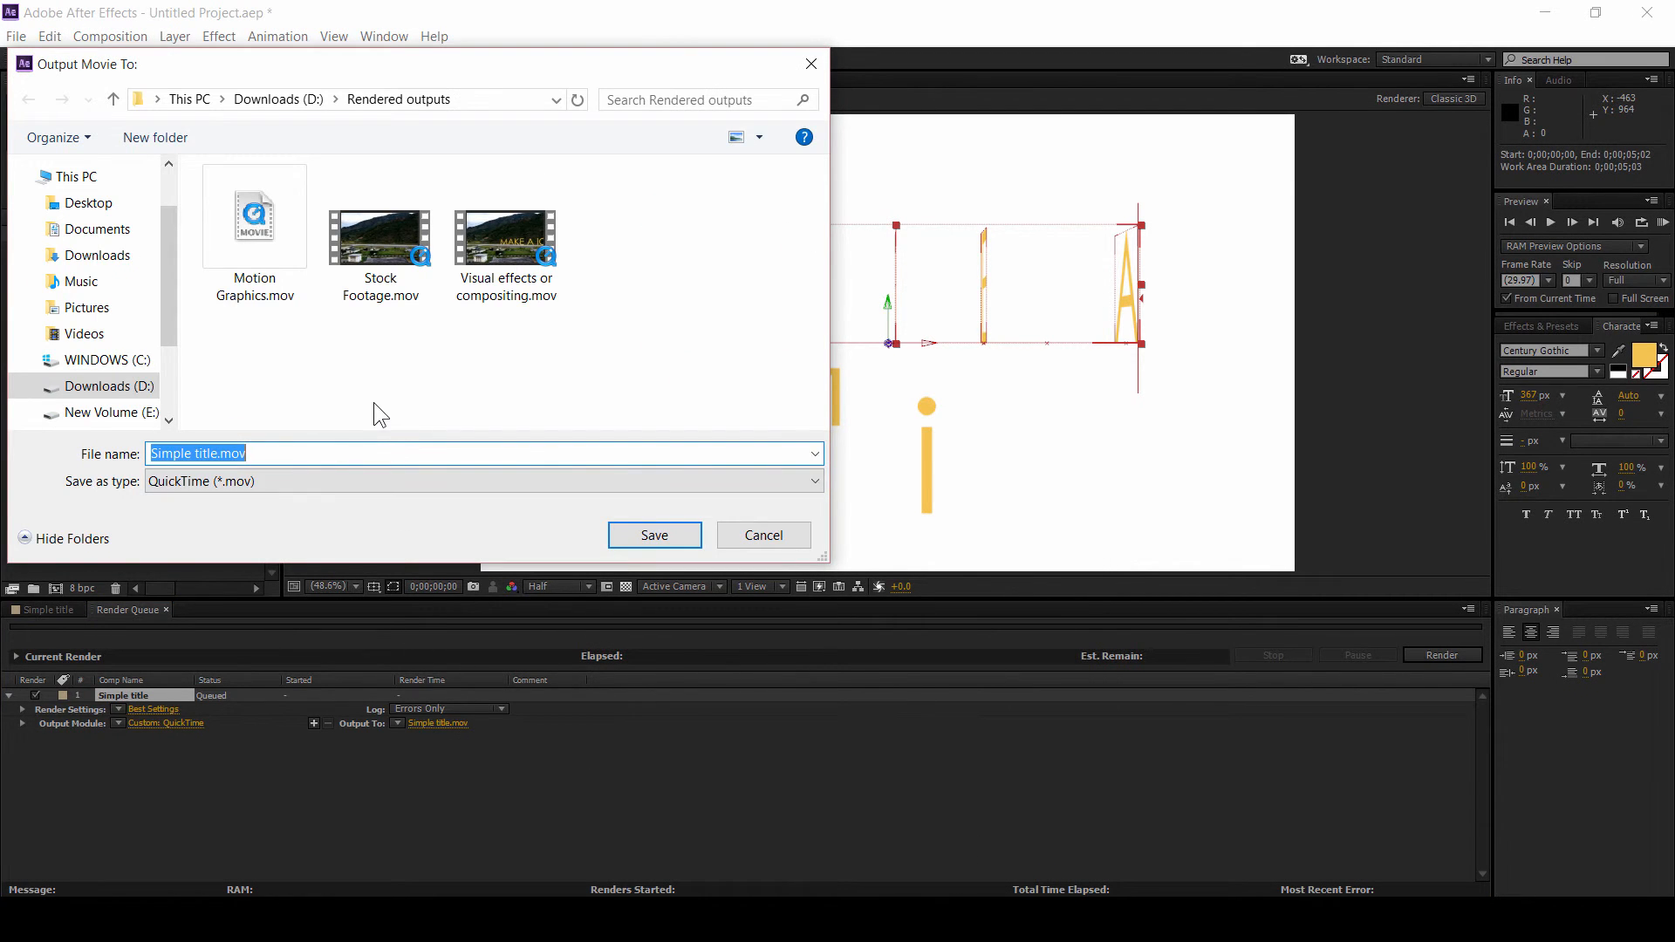
{"action": "type", "text": "sa"}
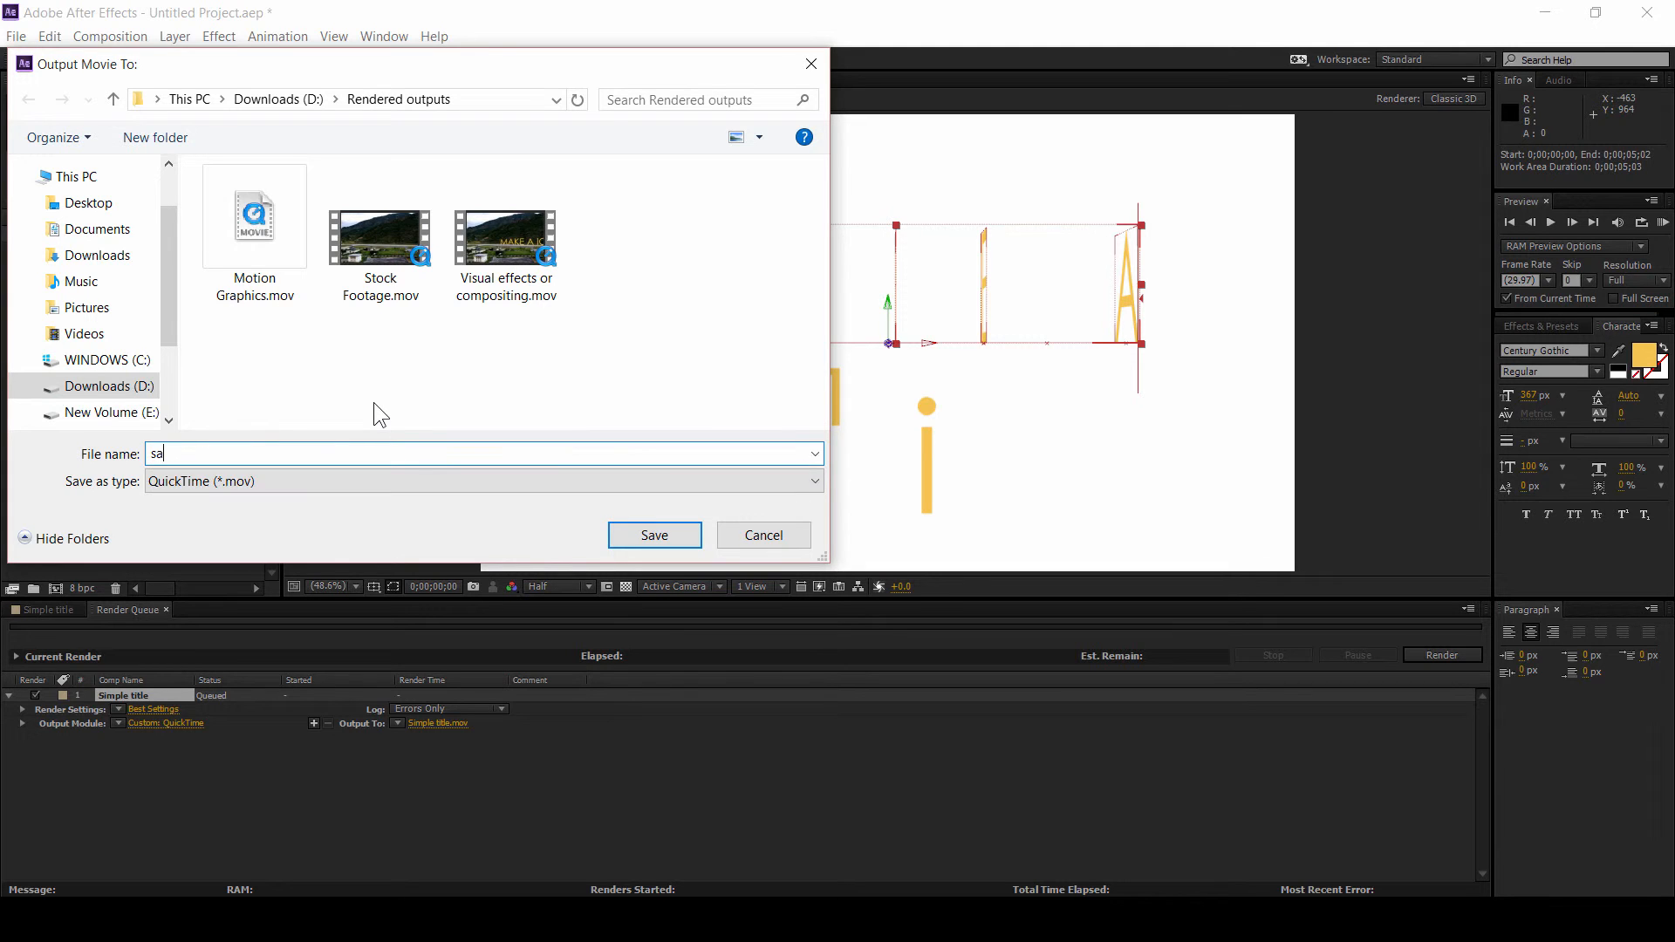
{"action": "key", "text": "BackSpace"}
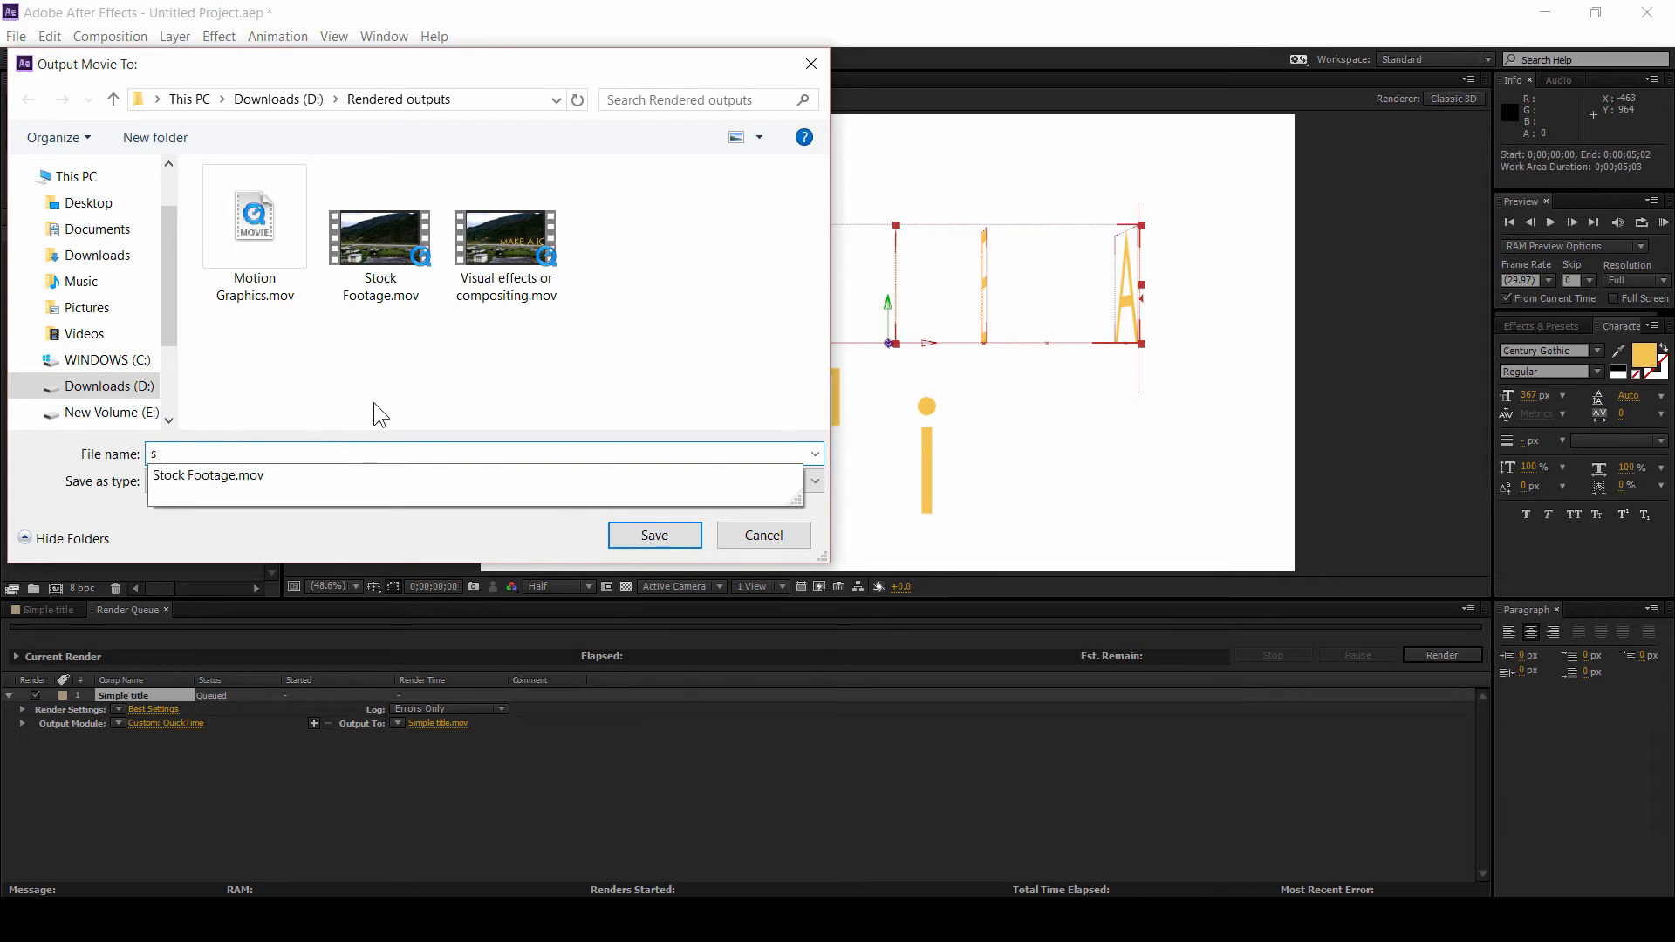
{"action": "type", "text": "imple title"}
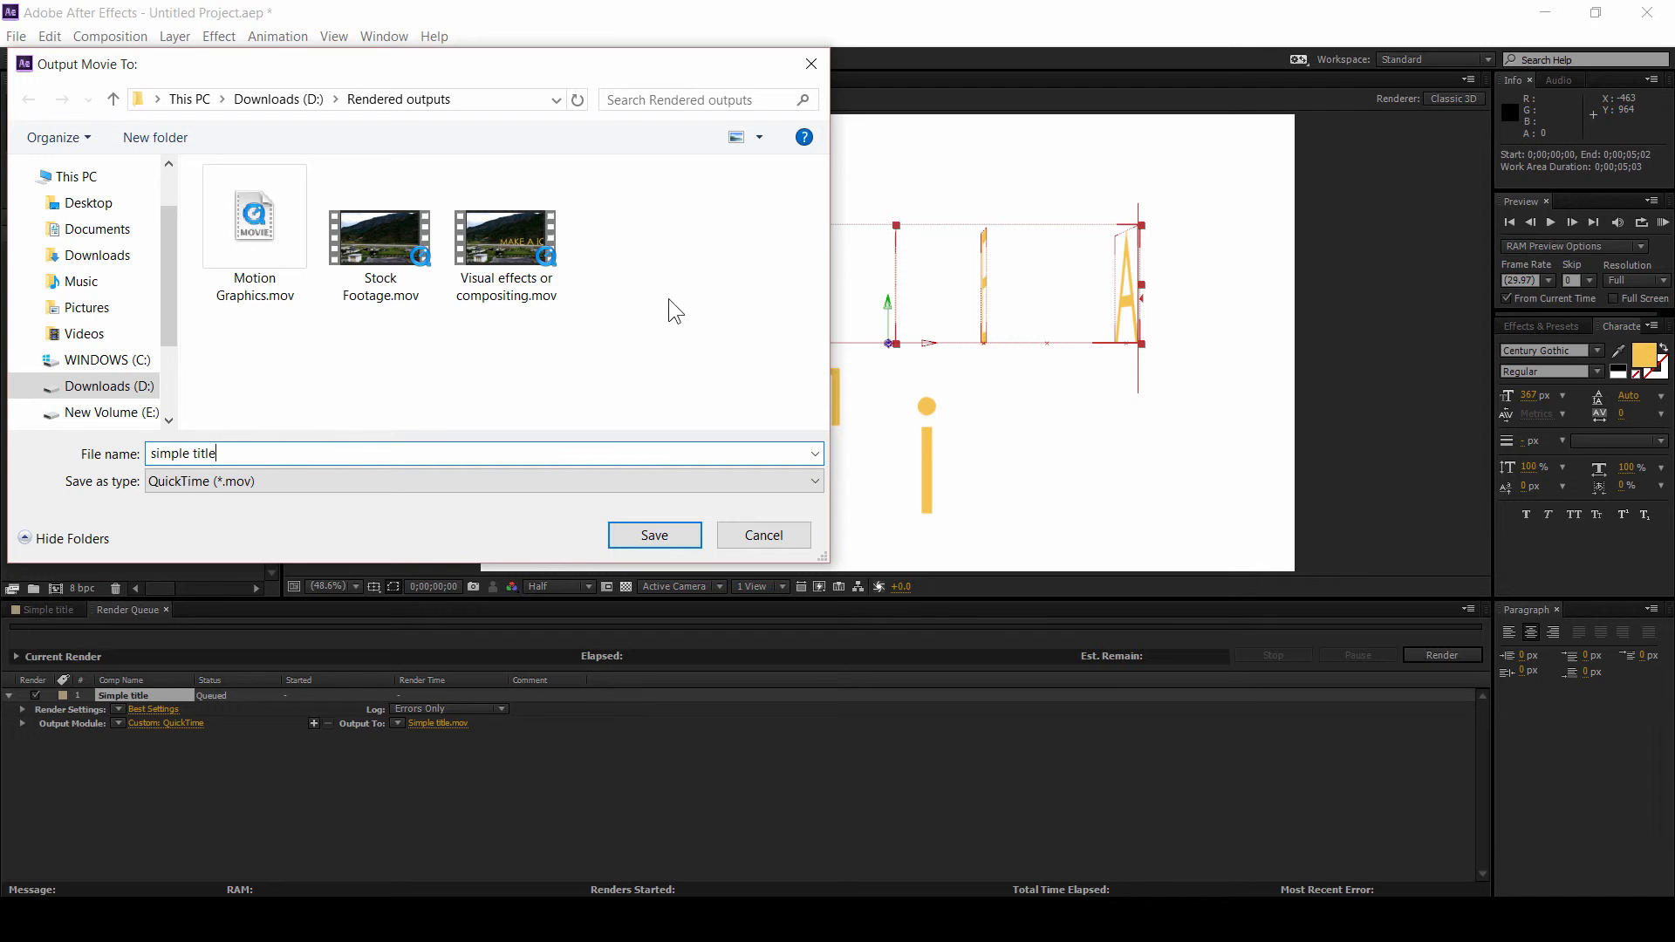
{"action": "left_click", "coordinate": [654, 535]}
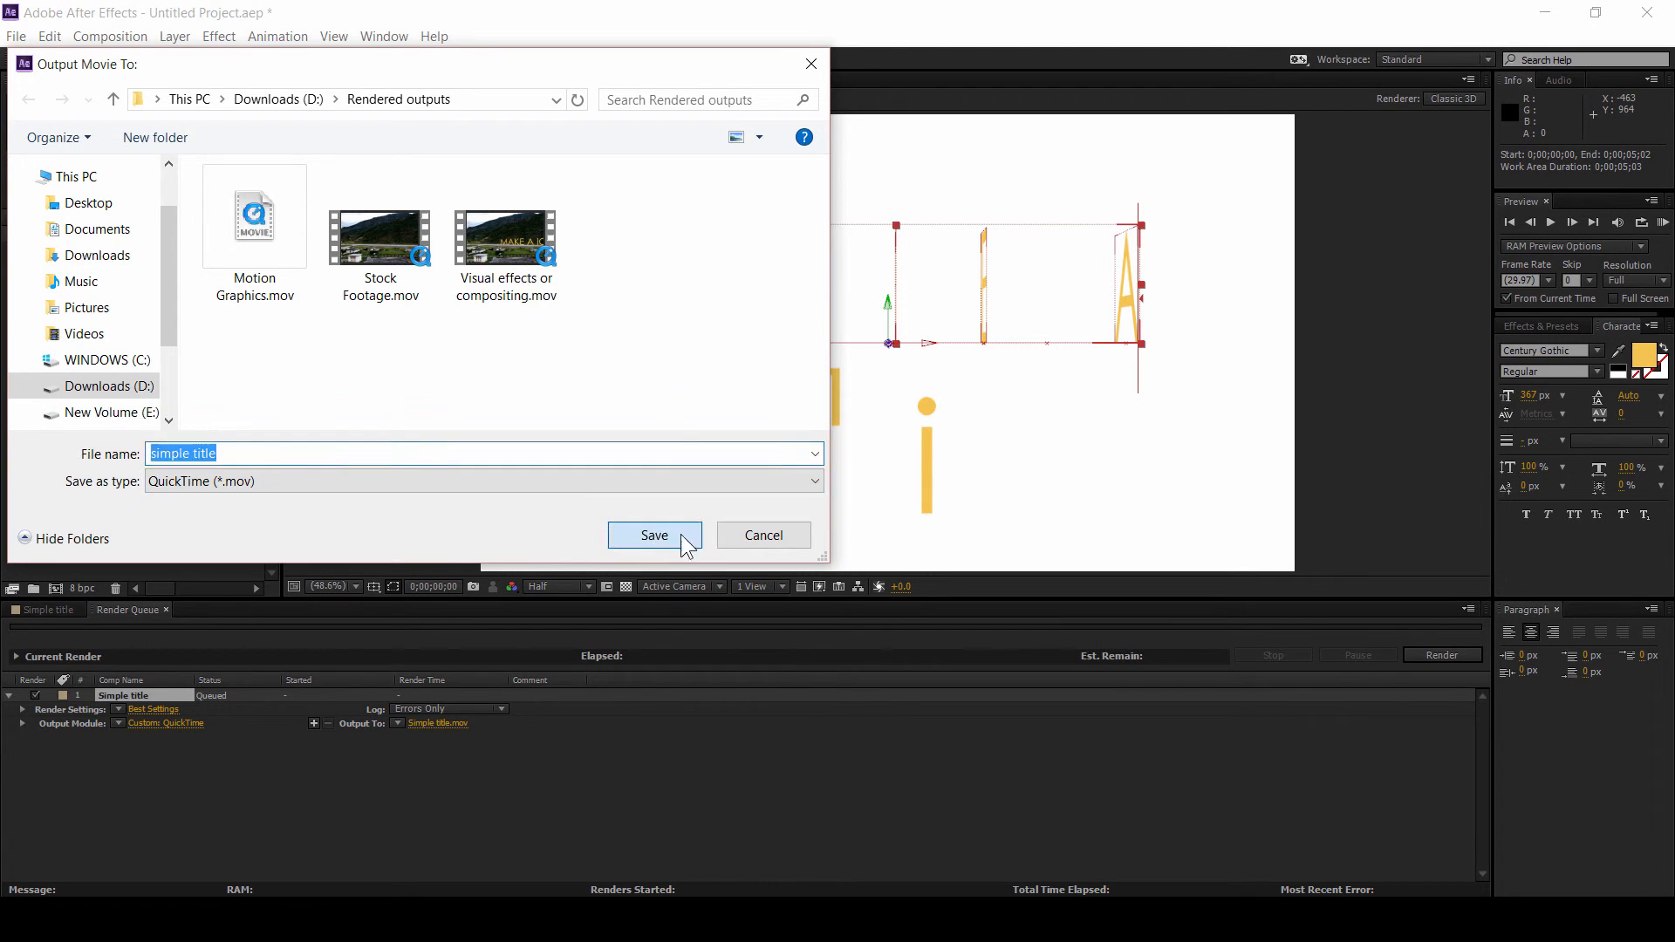
{"action": "left_click", "coordinate": [1435, 656]}
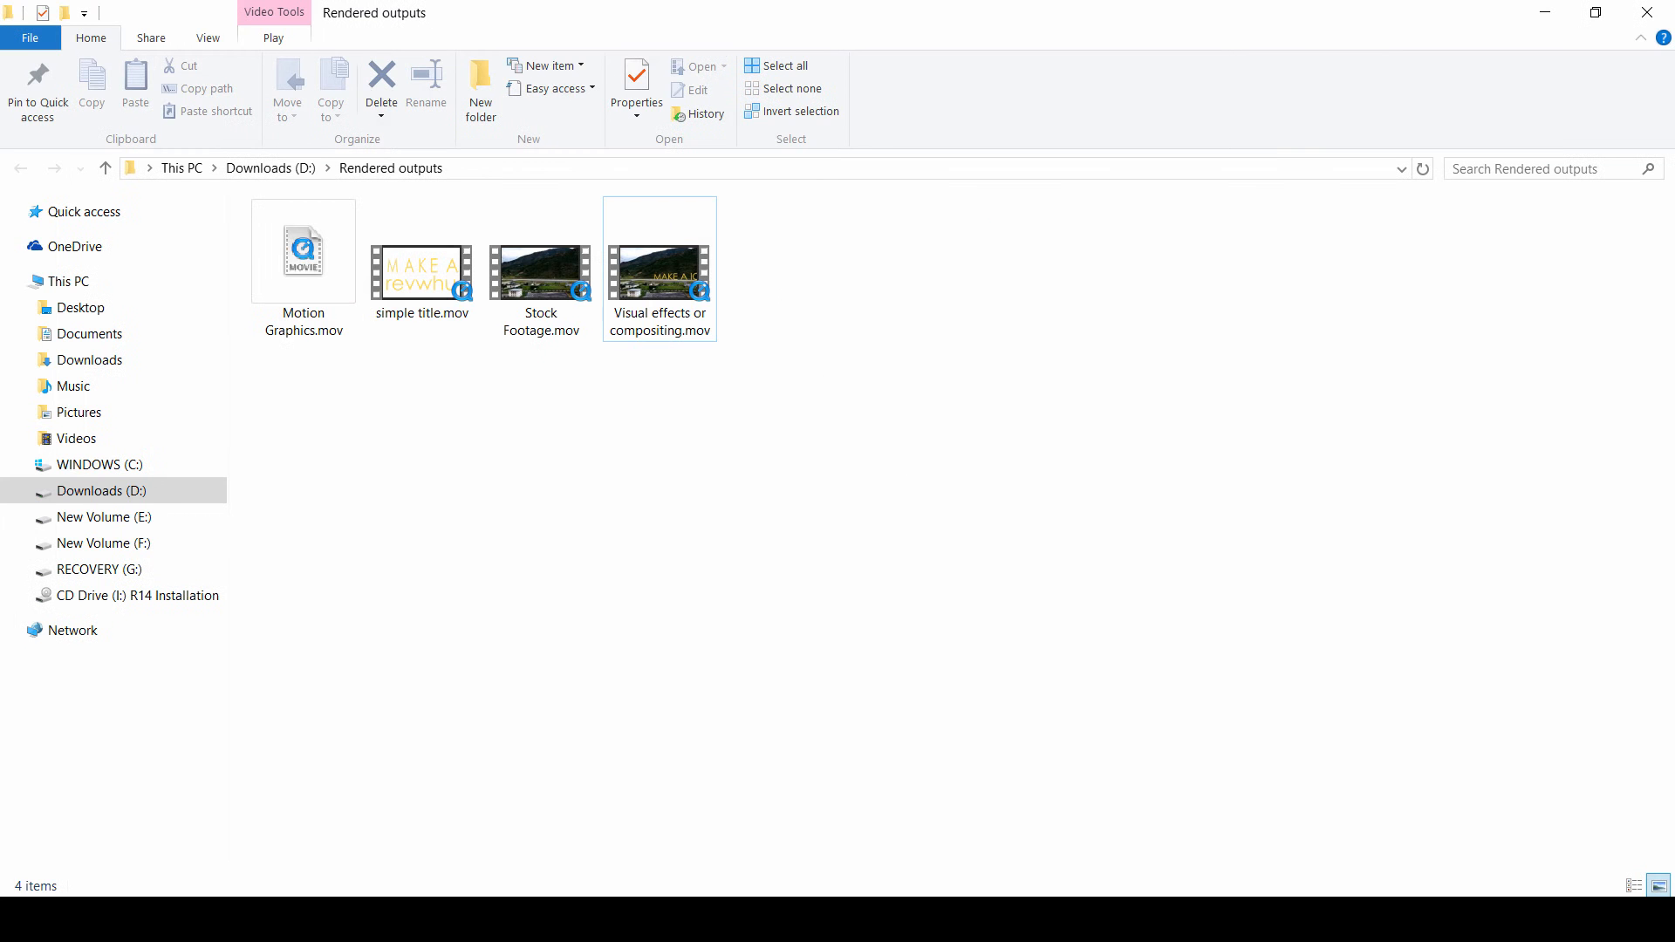
Step: In File Explorer, open the rendered simple title.mov and play it back
{"action": "left_click", "coordinate": [413, 285]}
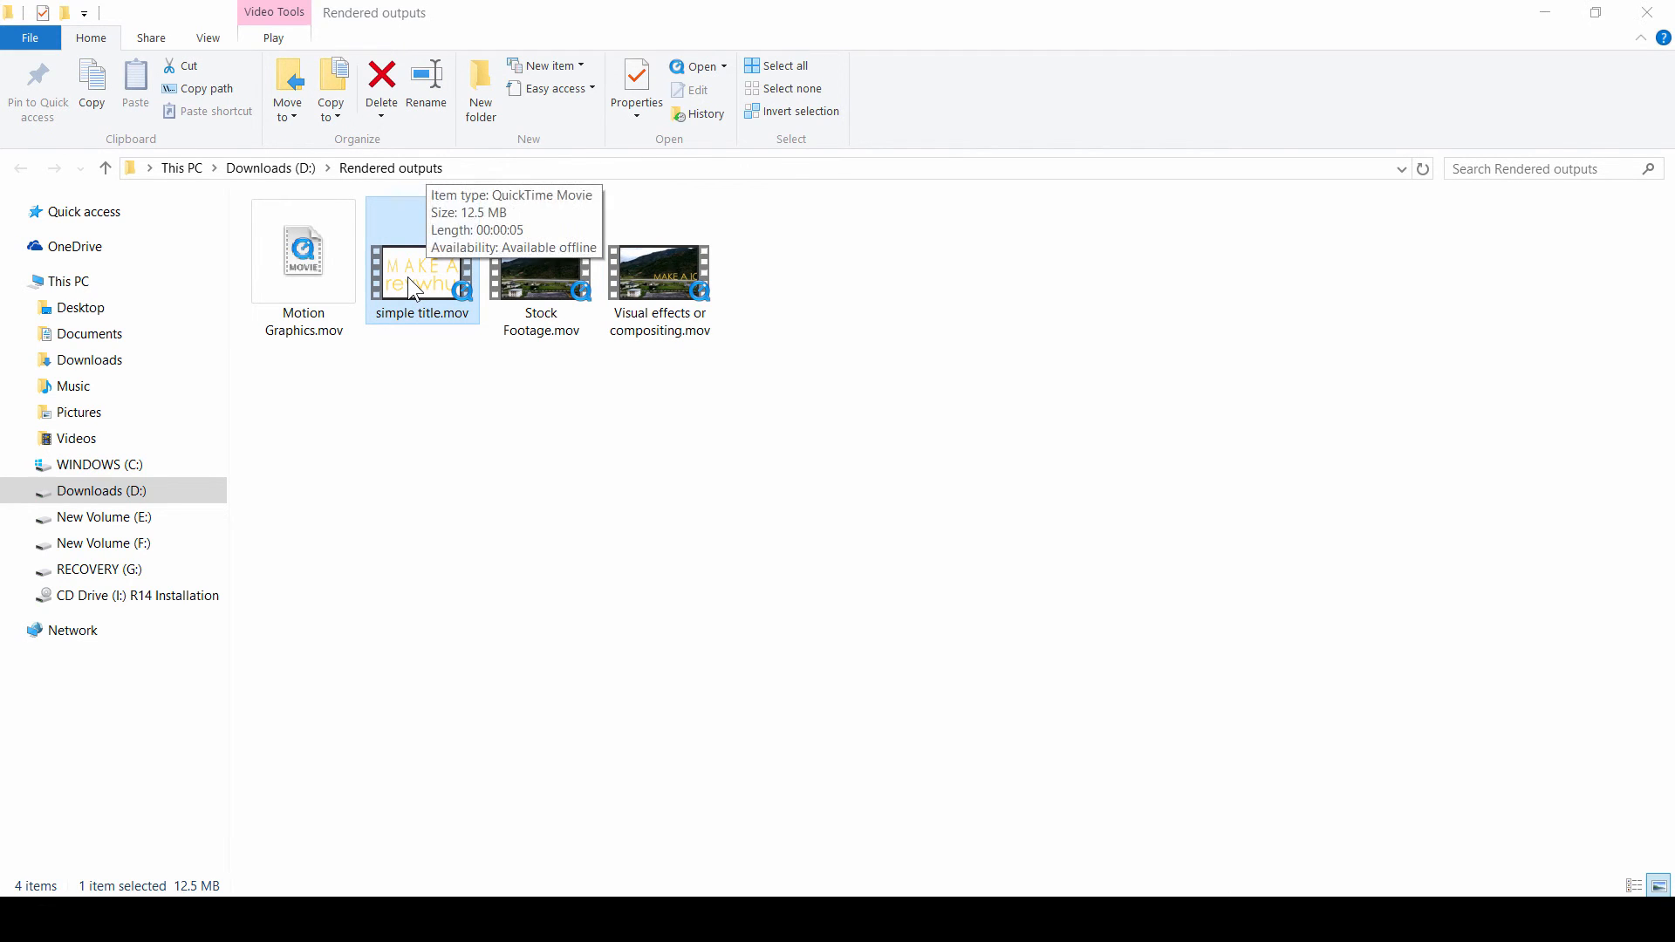
{"action": "double_click", "coordinate": [406, 290]}
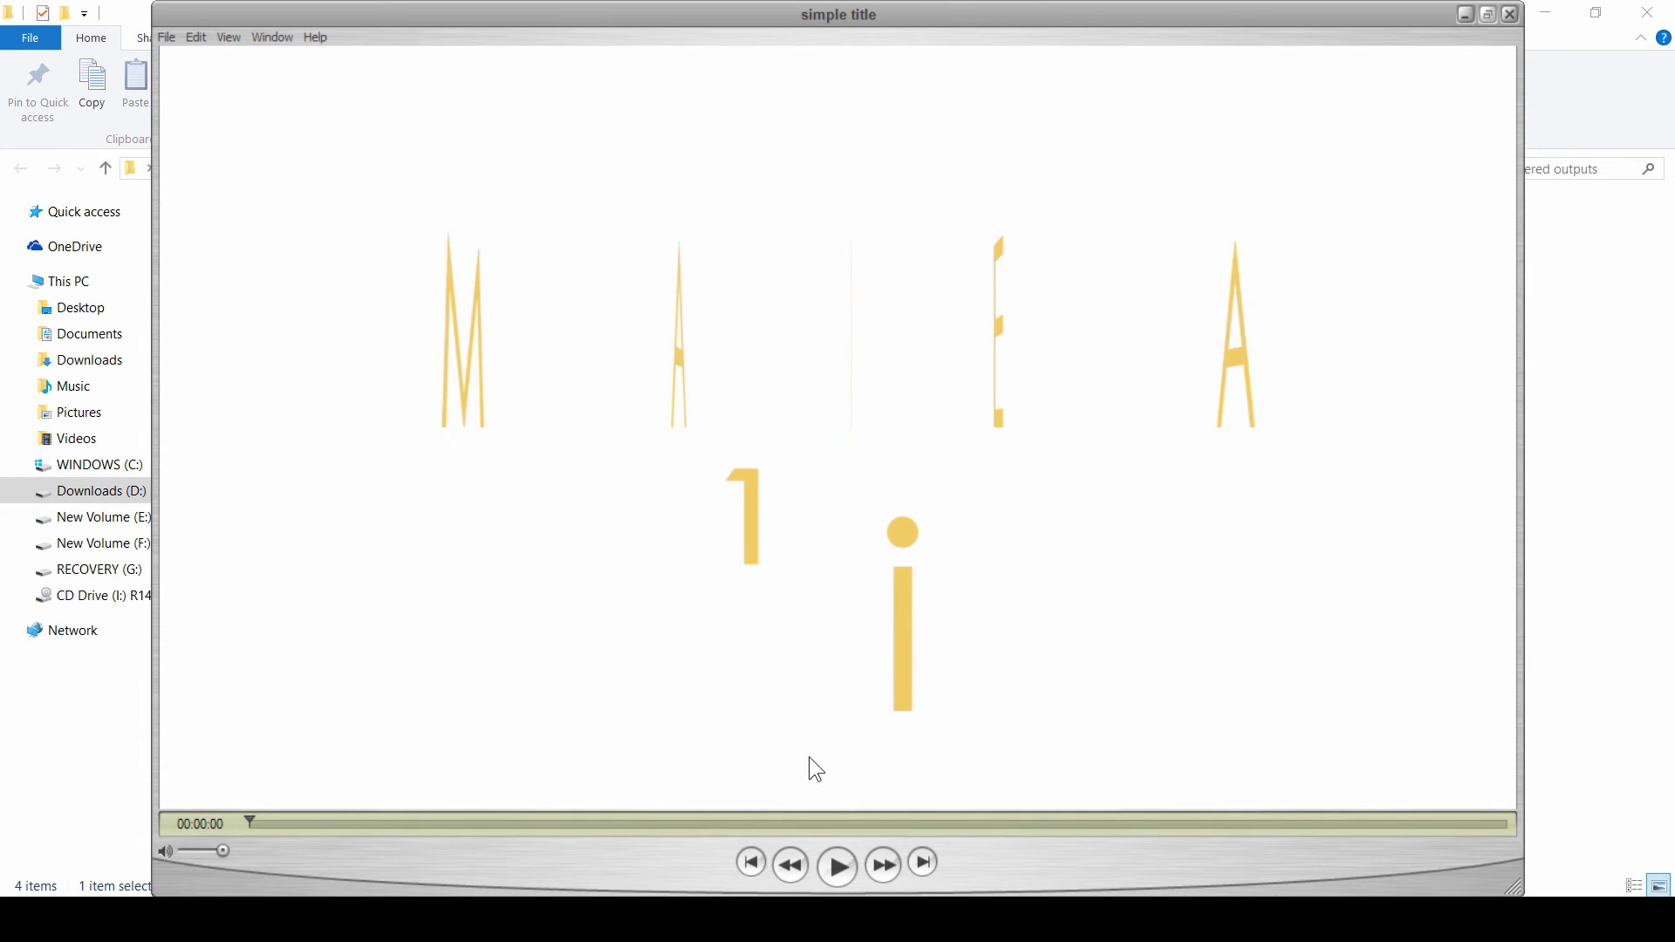
{"action": "left_click", "coordinate": [837, 866]}
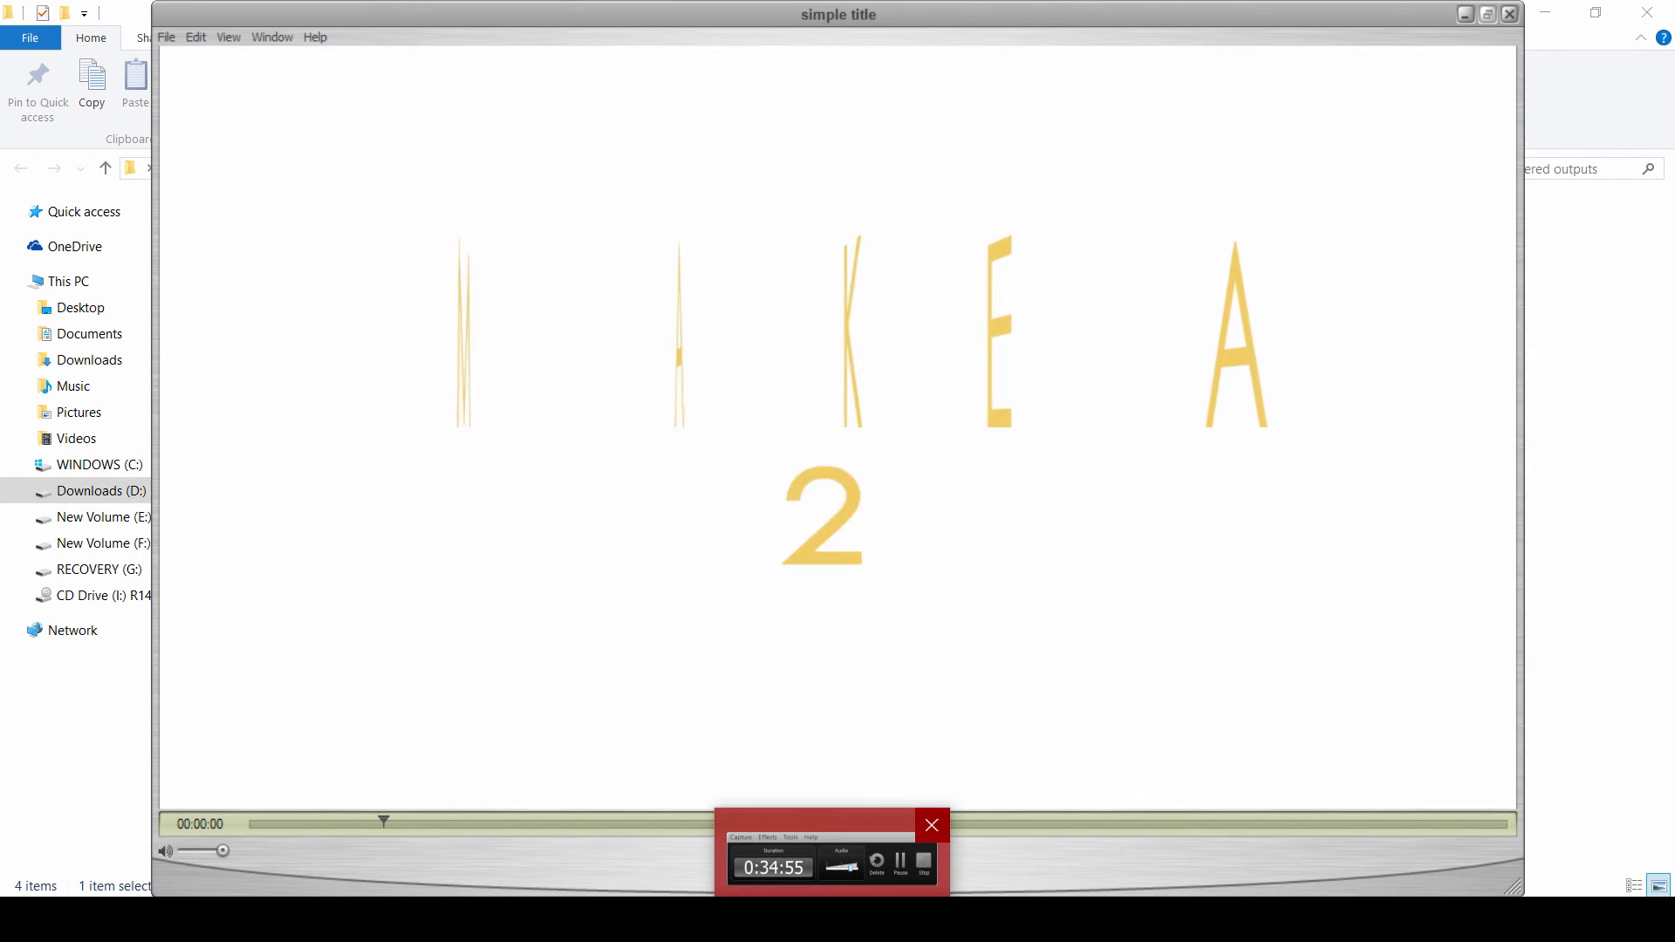